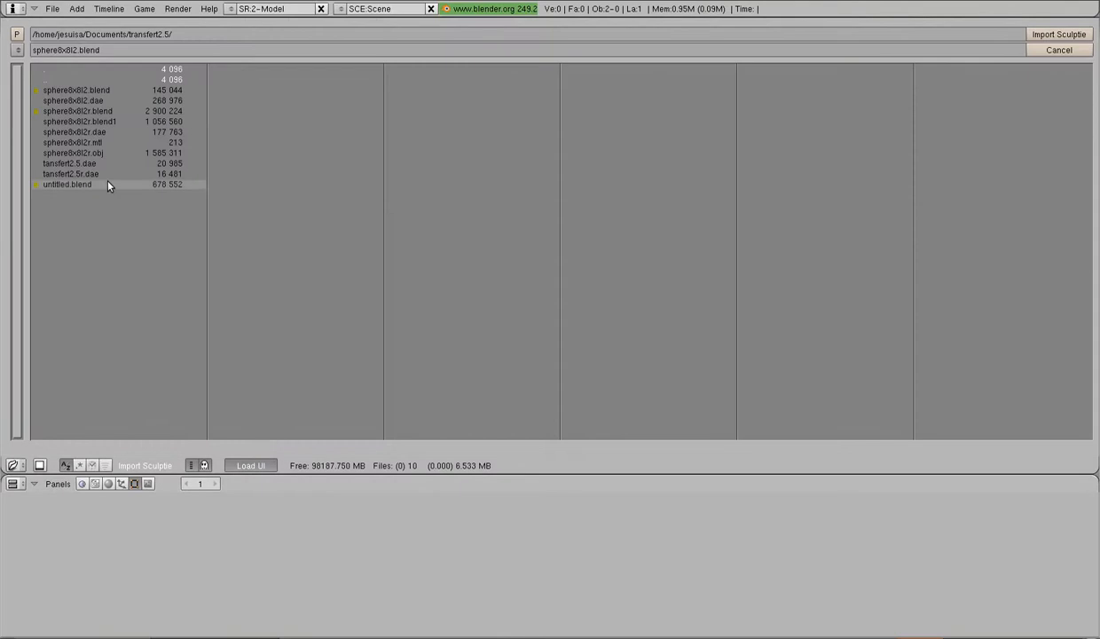
Import the sculptie map map*4.tga from the travail/texturage multisculptes folder.
click(17, 50)
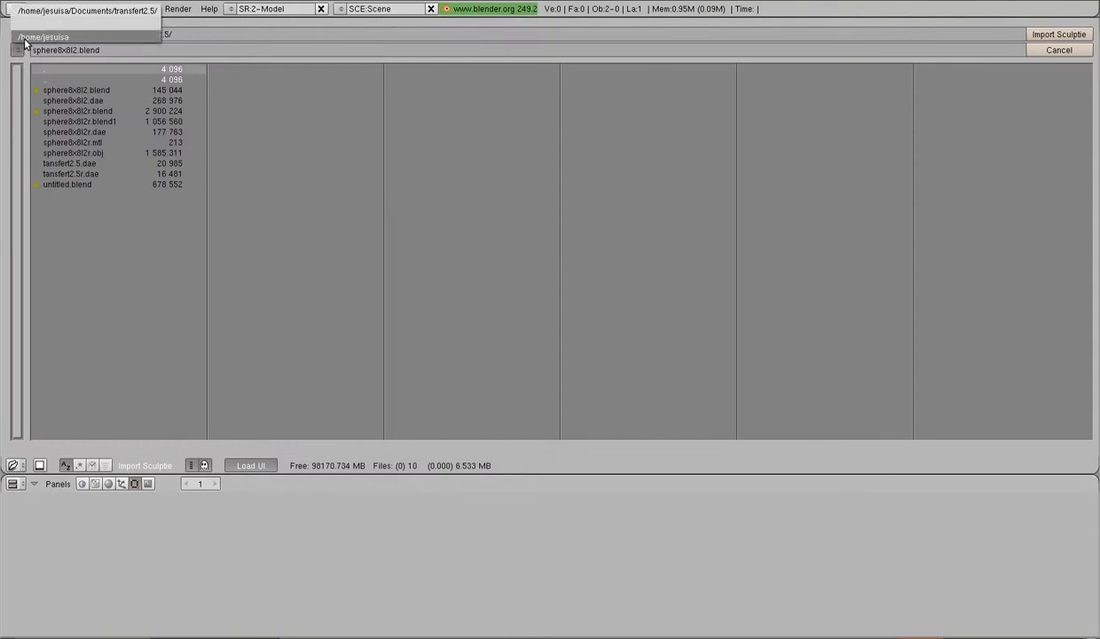
click(44, 36)
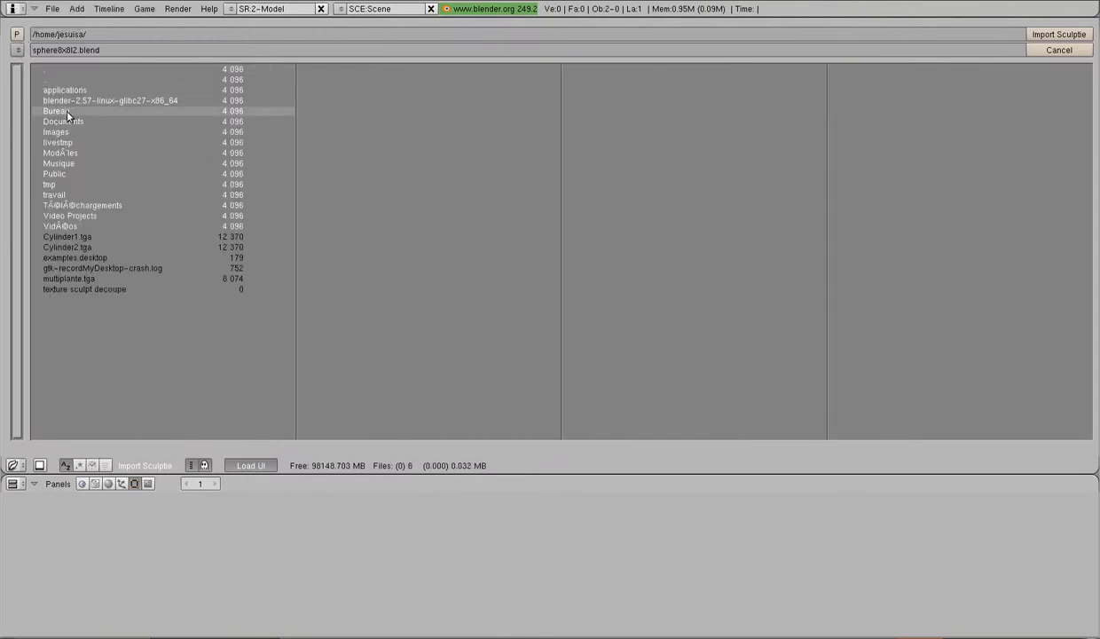
click(71, 194)
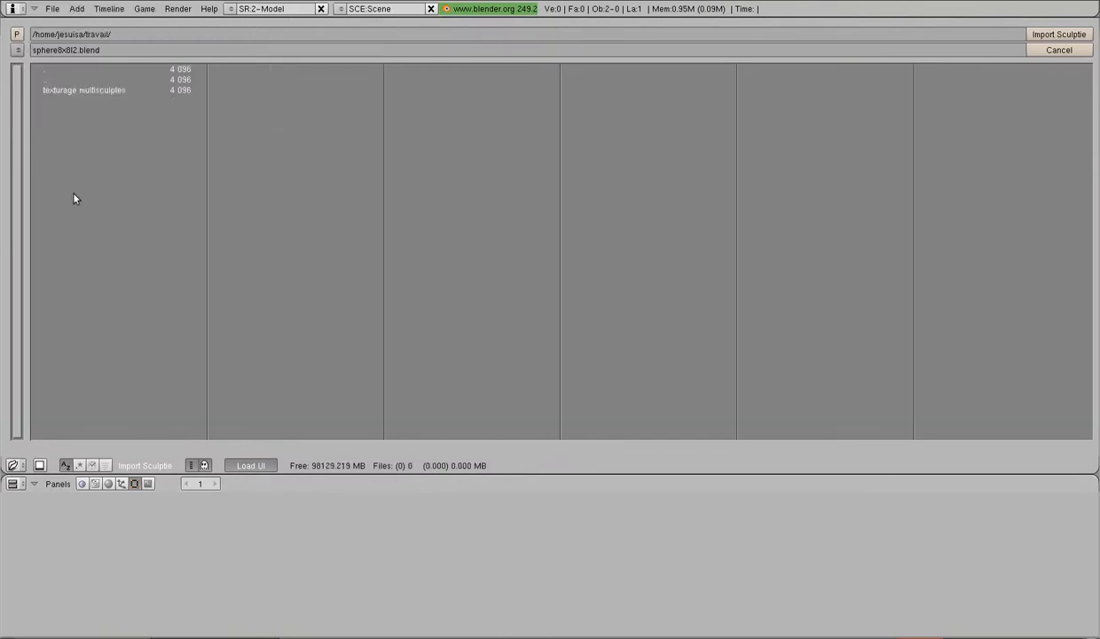
click(75, 89)
click(74, 90)
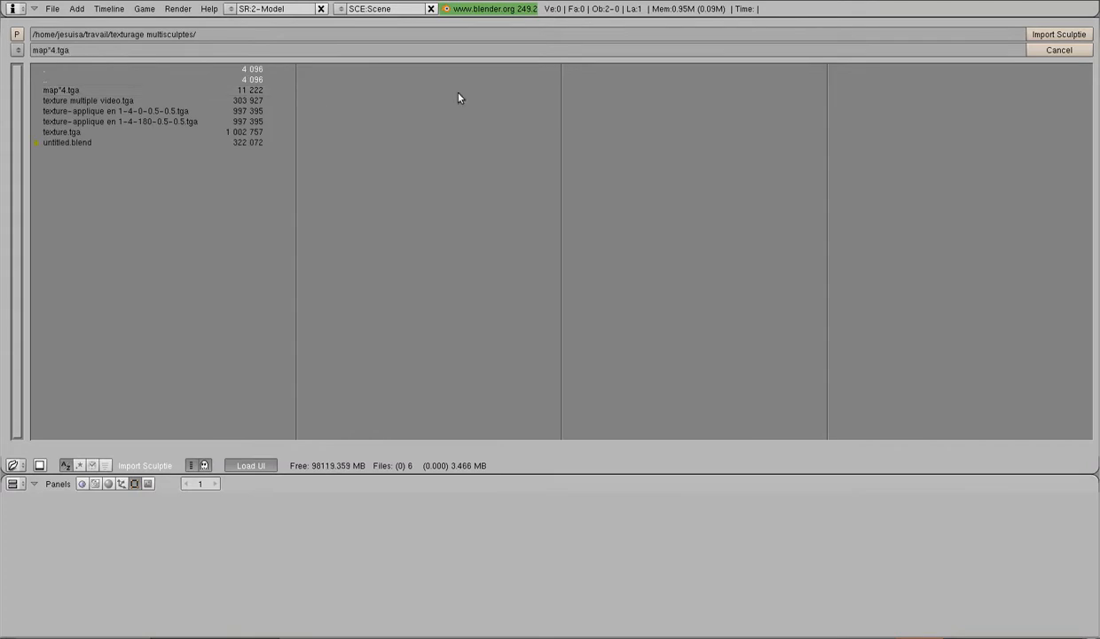
click(1042, 37)
mouse_move(574, 256)
middle_down()
mouse_move(585, 273)
mouse_move(572, 334)
mouse_move(545, 333)
mouse_move(545, 188)
mouse_move(573, 288)
mouse_move(435, 261)
mouse_move(634, 235)
mouse_move(611, 288)
middle_up()
scroll(612, 288, up, 2)
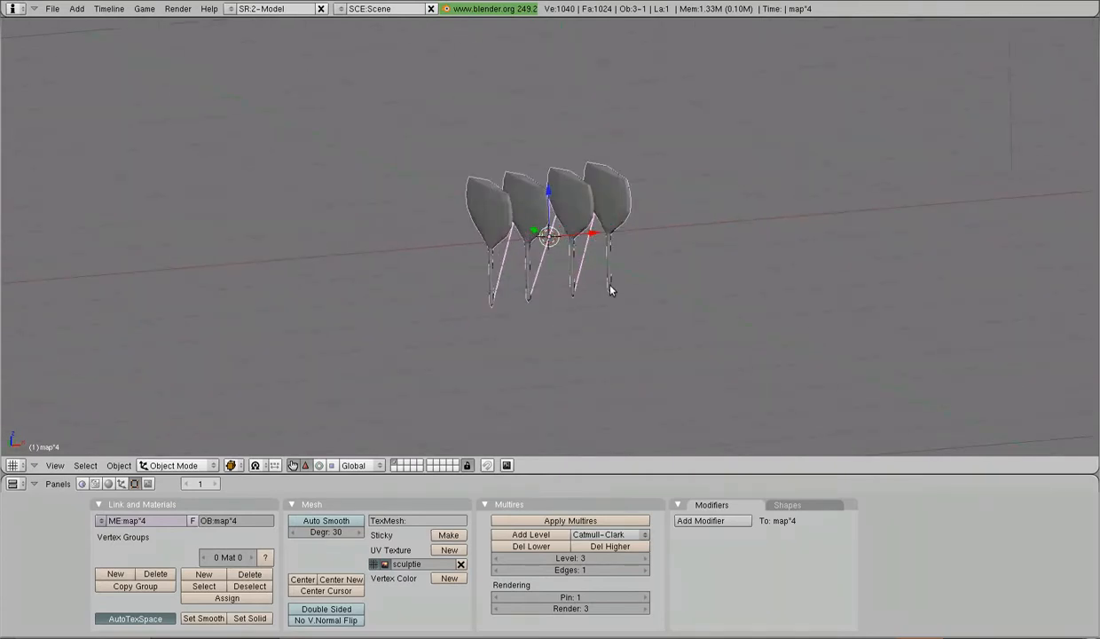
Split the 3D view vertically at about three quarters of its width and show the map*4 image in a UV/Image Editor there.
right_click(822, 474)
click(821, 470)
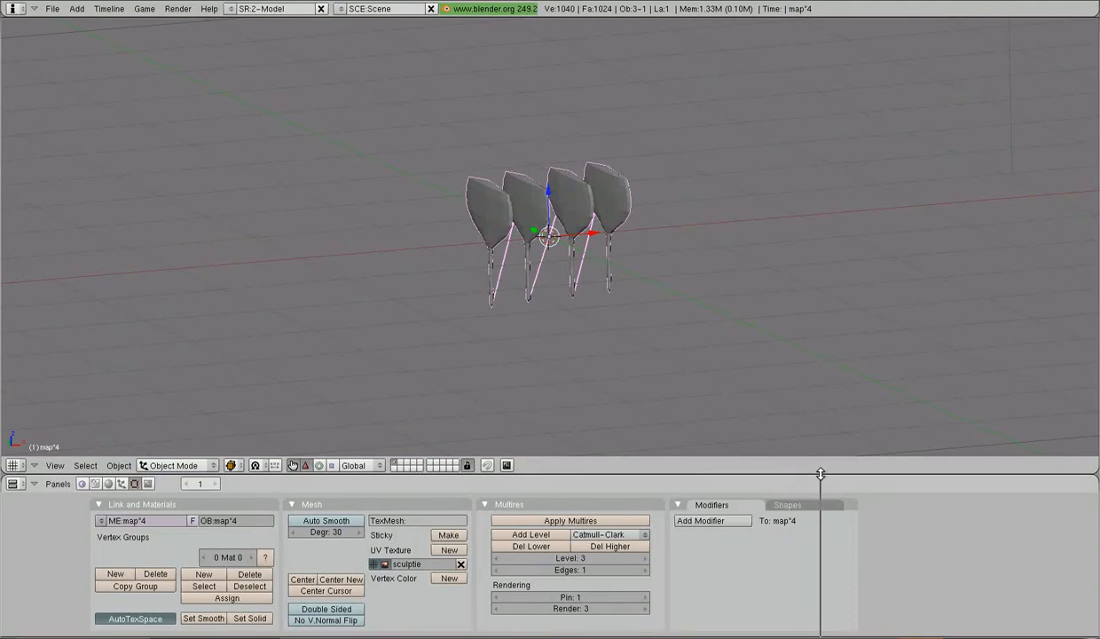
click(795, 451)
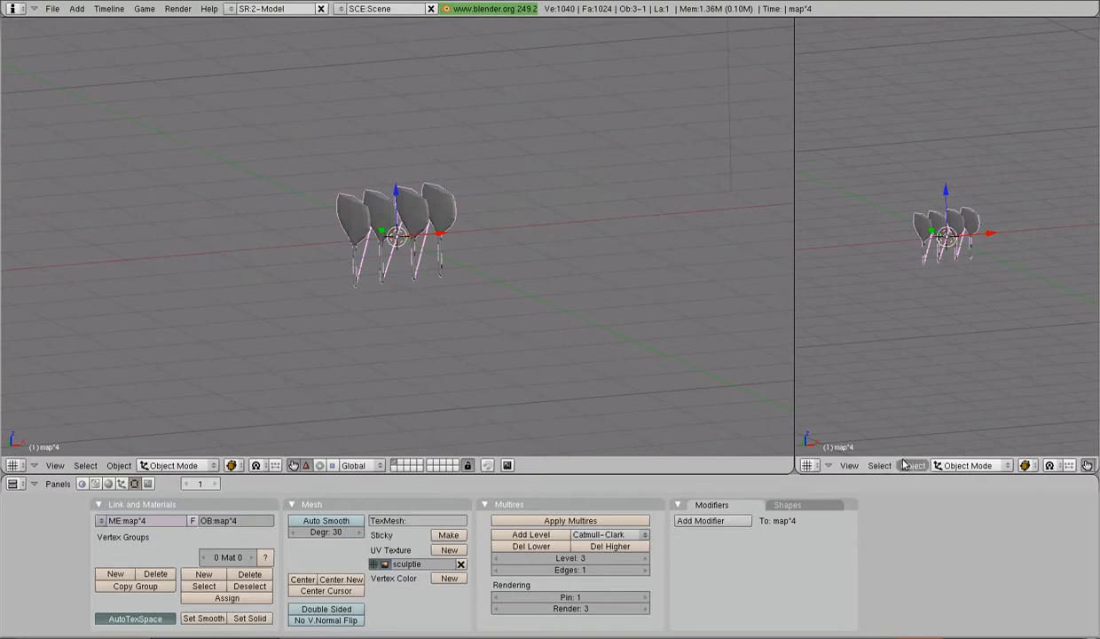
click(810, 468)
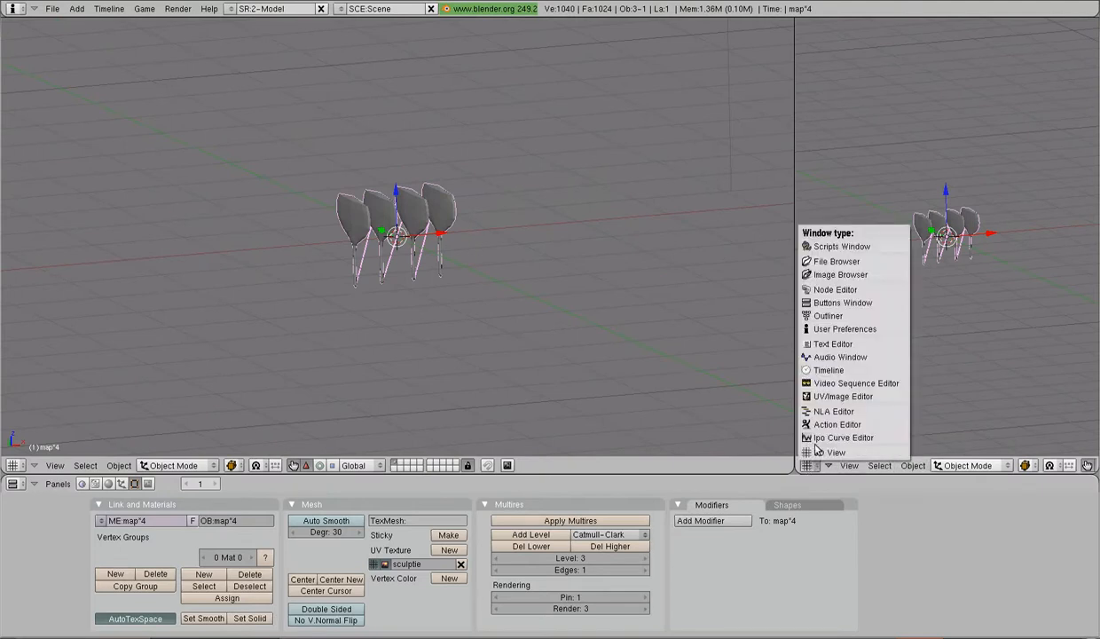
click(815, 391)
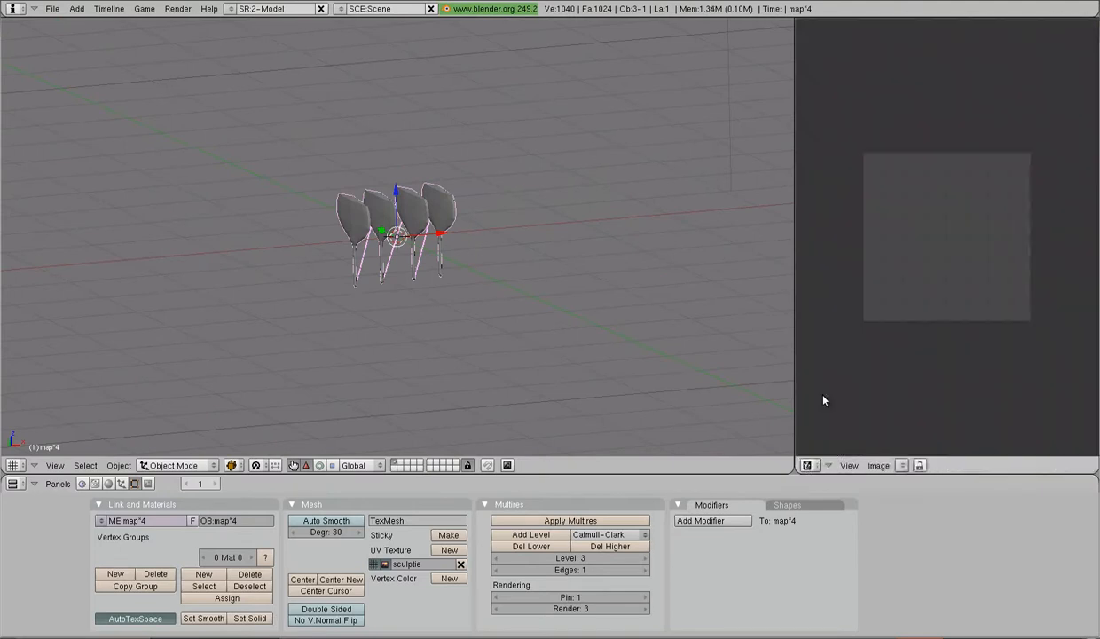
click(901, 465)
click(895, 440)
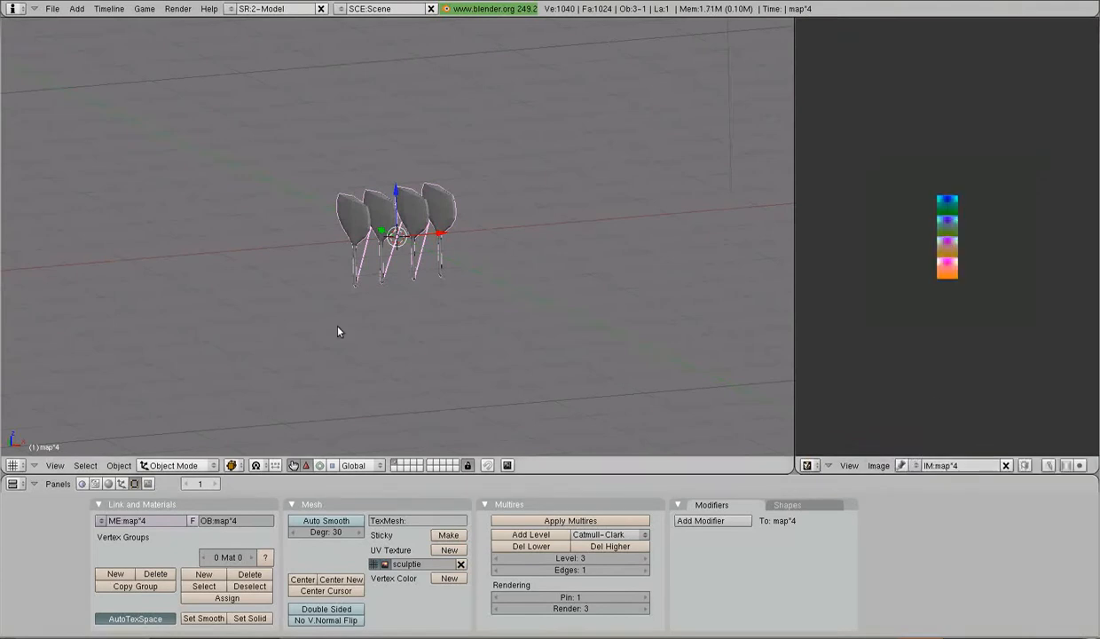
Set the 3D view's draw type to Textured and apply the multires on the imported mesh.
click(231, 465)
click(284, 400)
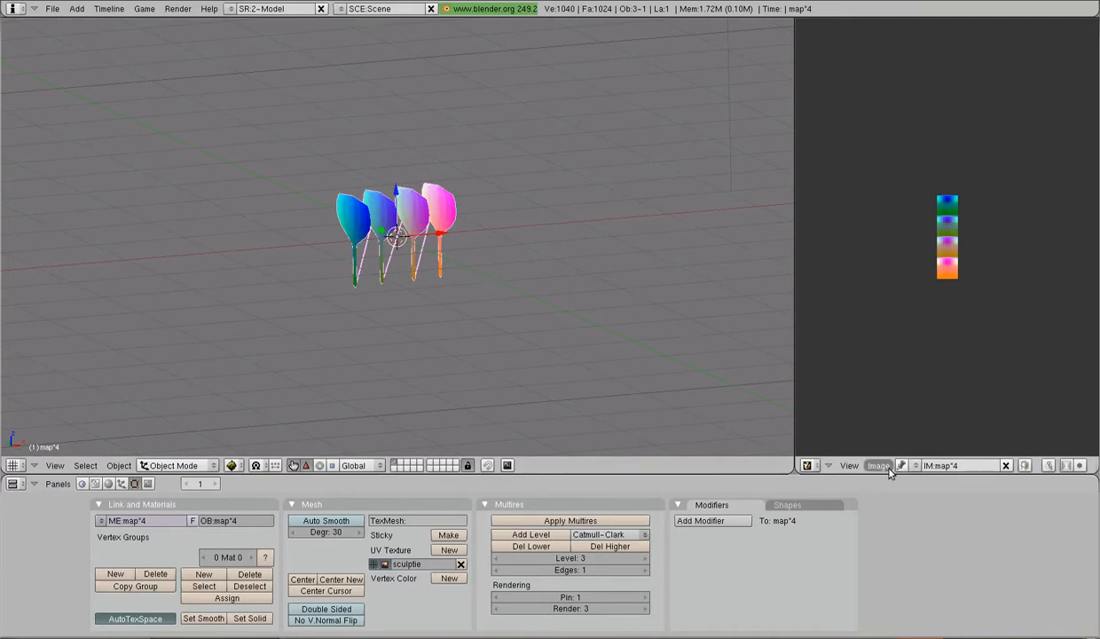
click(592, 522)
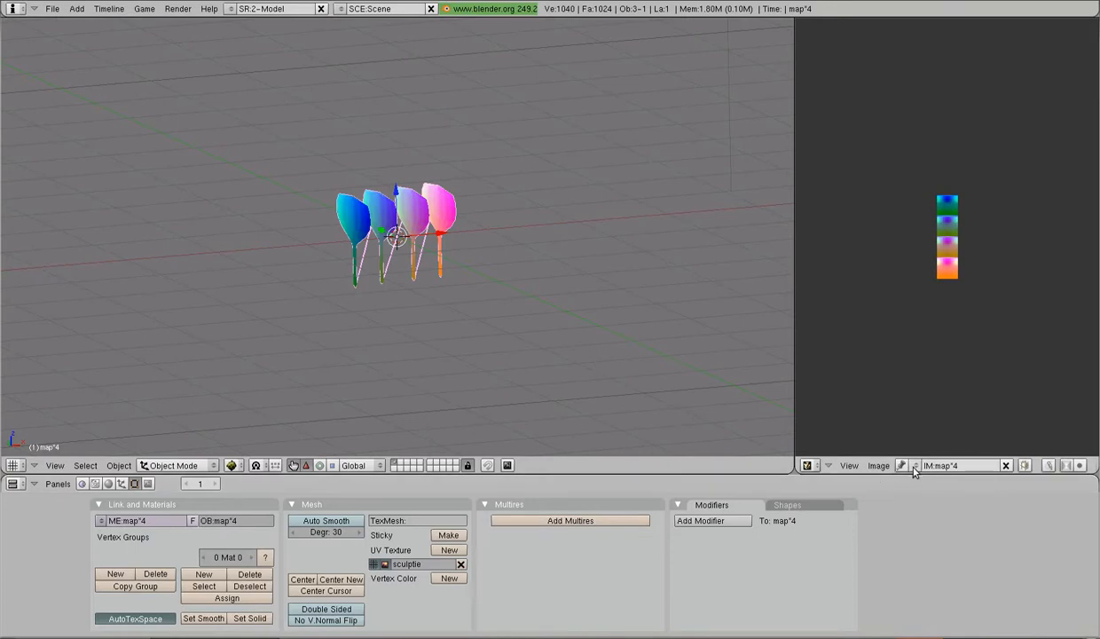
Create a new blank black image 512 pixels wide and 512 pixels high, keeping the name Untitled.
click(886, 467)
click(887, 452)
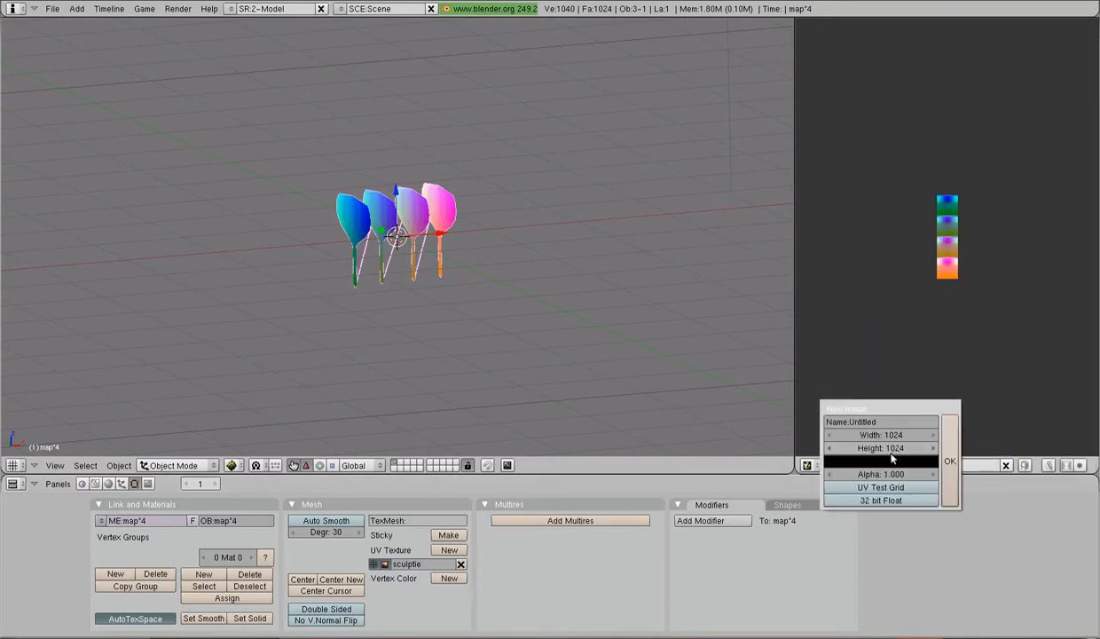
click(895, 436)
text(512)
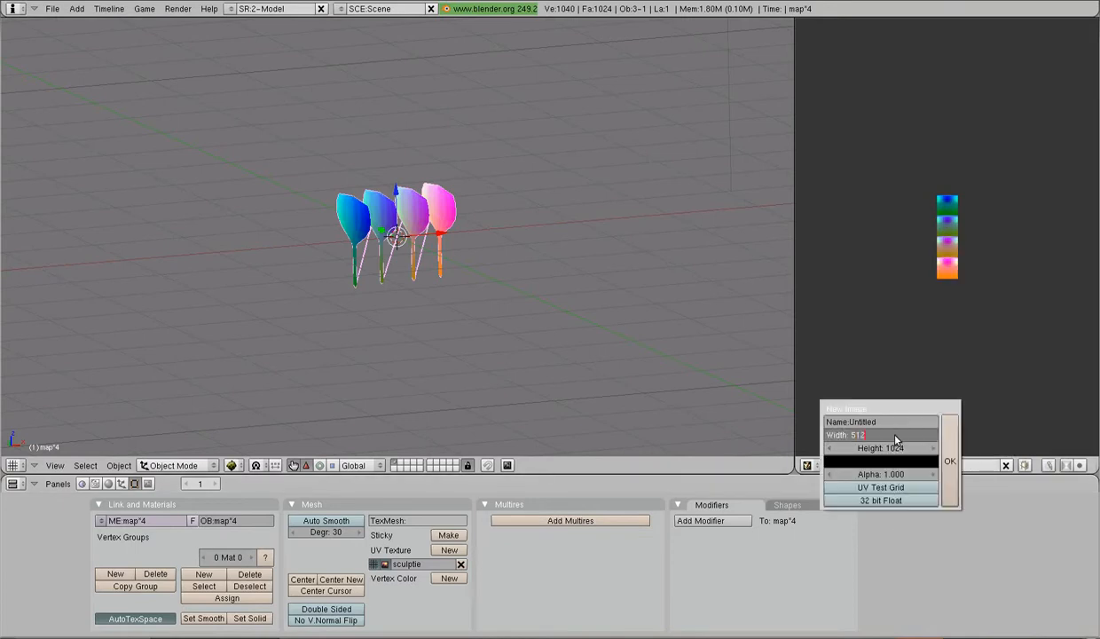
click(896, 450)
text(51)
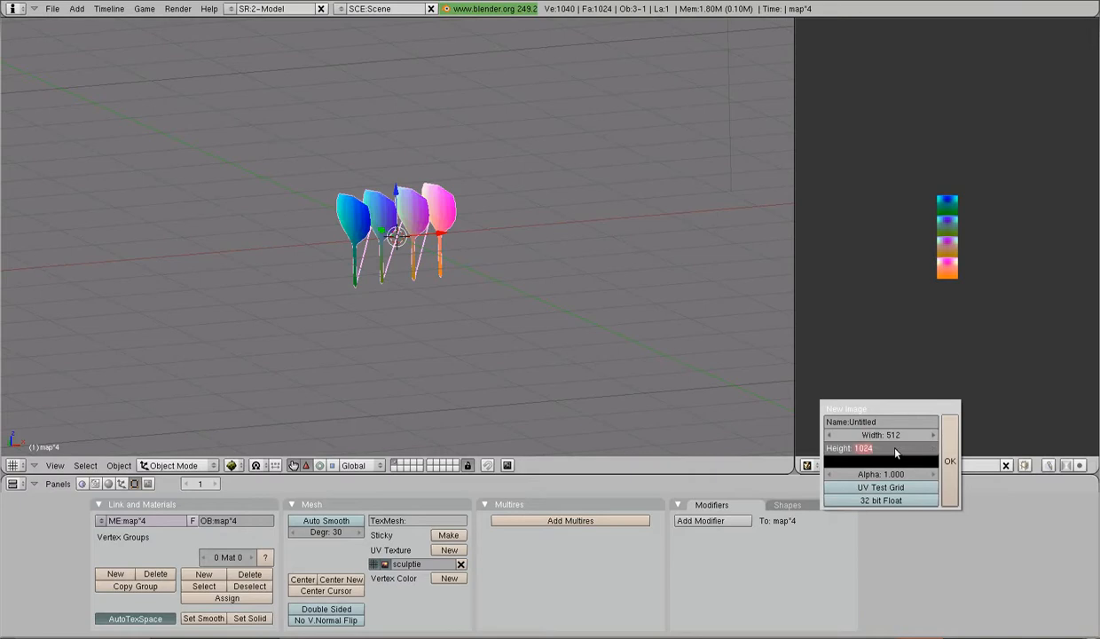
text(2)
key(Return)
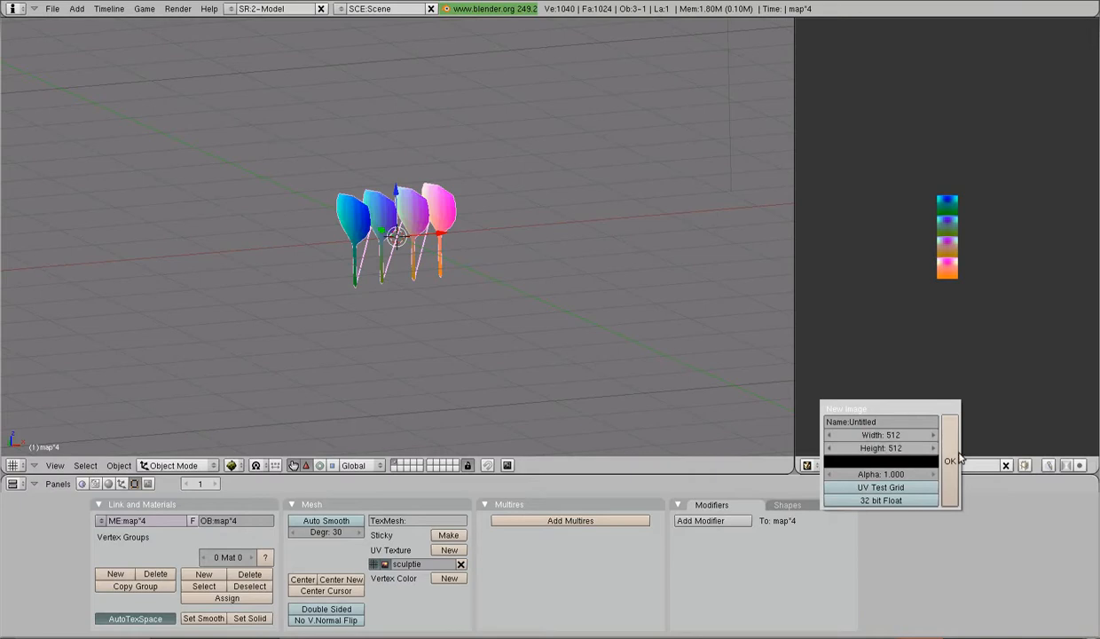
click(951, 460)
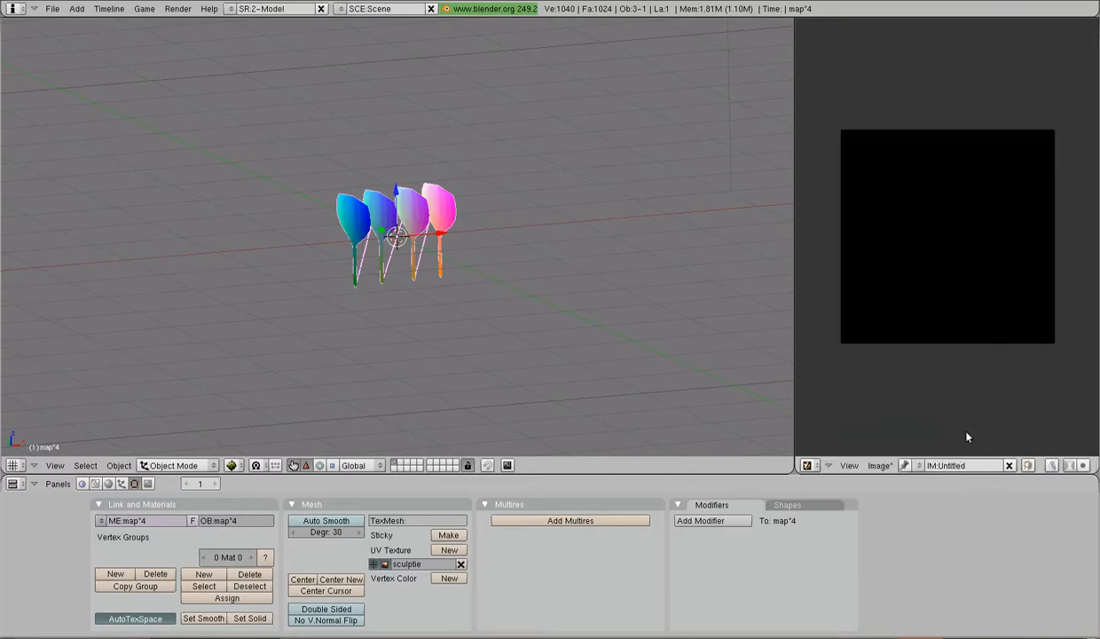
In Edit Mode, delete the vertices of the three sculpts with higher X positions in front view, leaving only the first one.
click(178, 465)
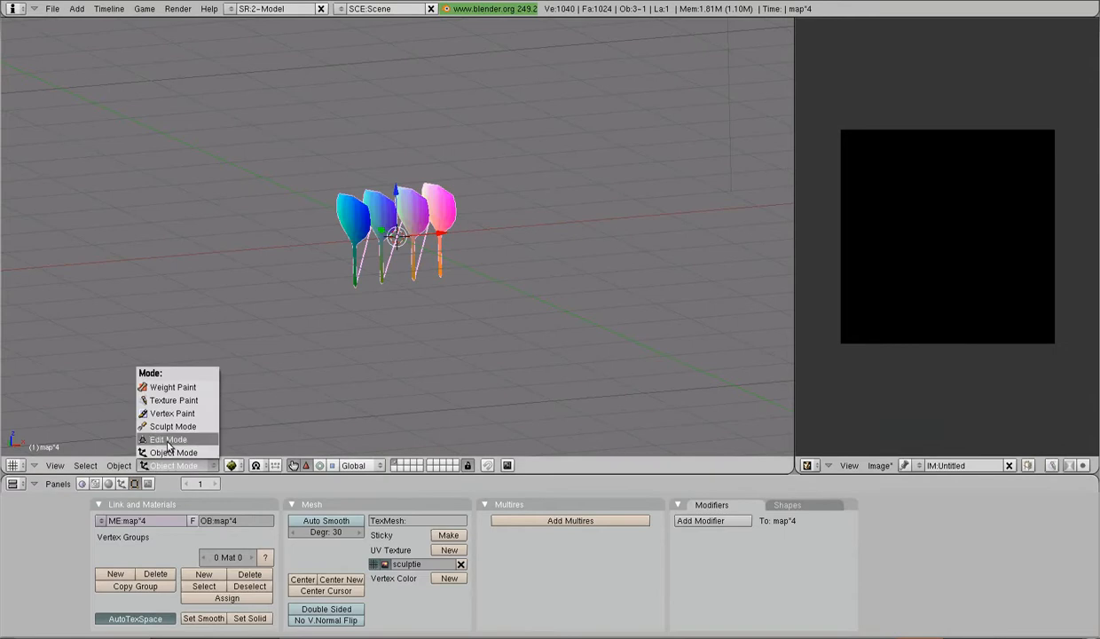
click(168, 441)
middle_drag(493, 371, 439, 349)
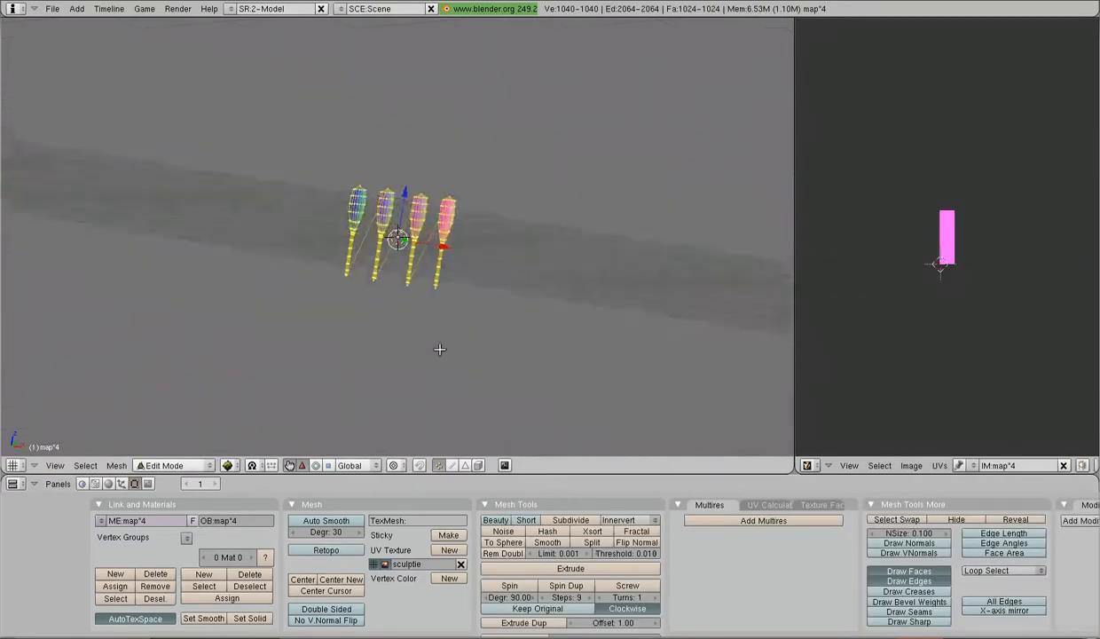
key(KP_1)
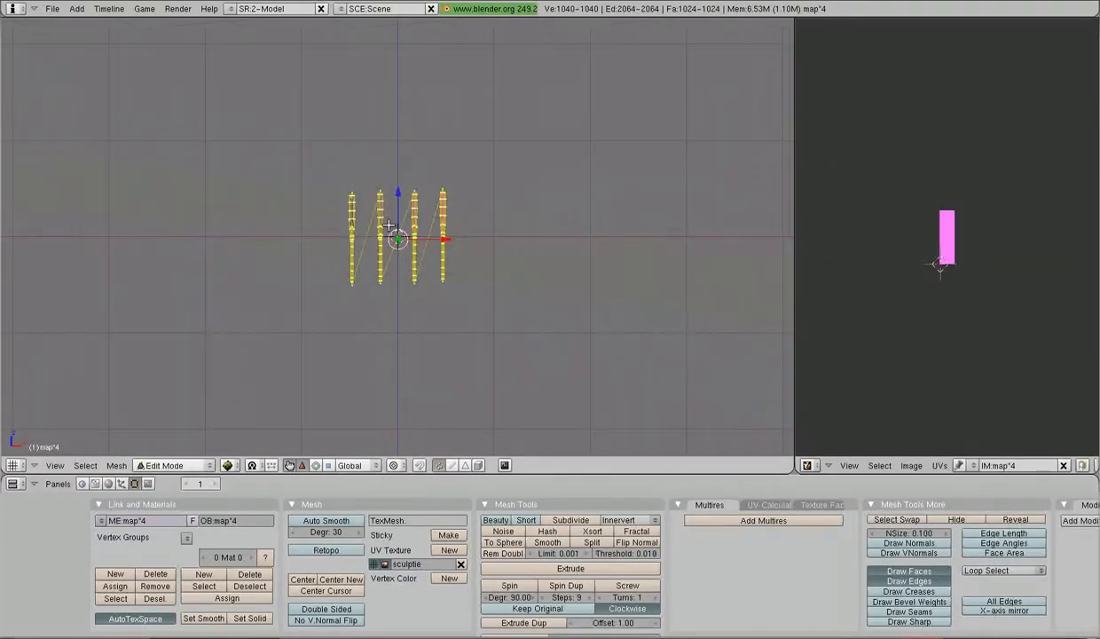
key(a)
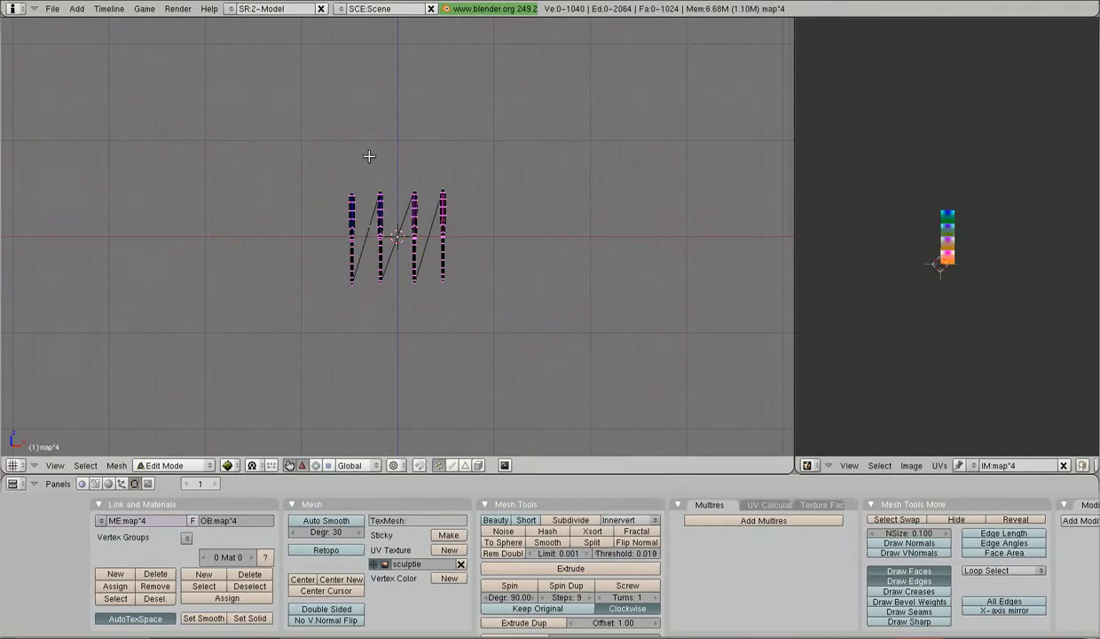
key(b)
mouse_move(370, 156)
mouse_down()
mouse_move(400, 321)
mouse_move(486, 324)
mouse_up()
key(x)
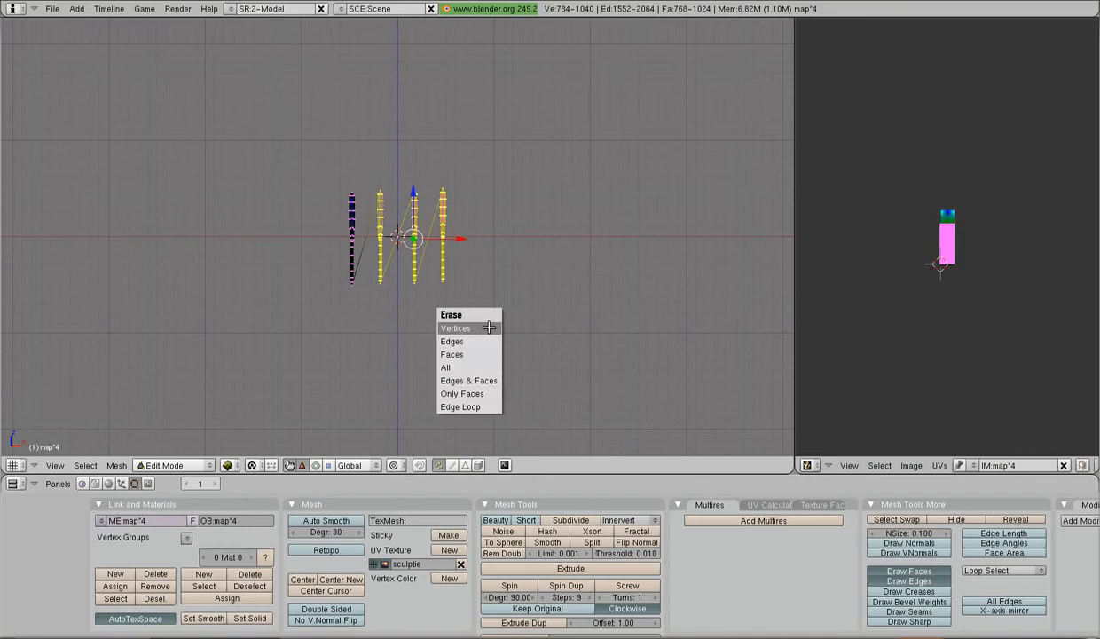
click(488, 328)
scroll(393, 304, up, 3)
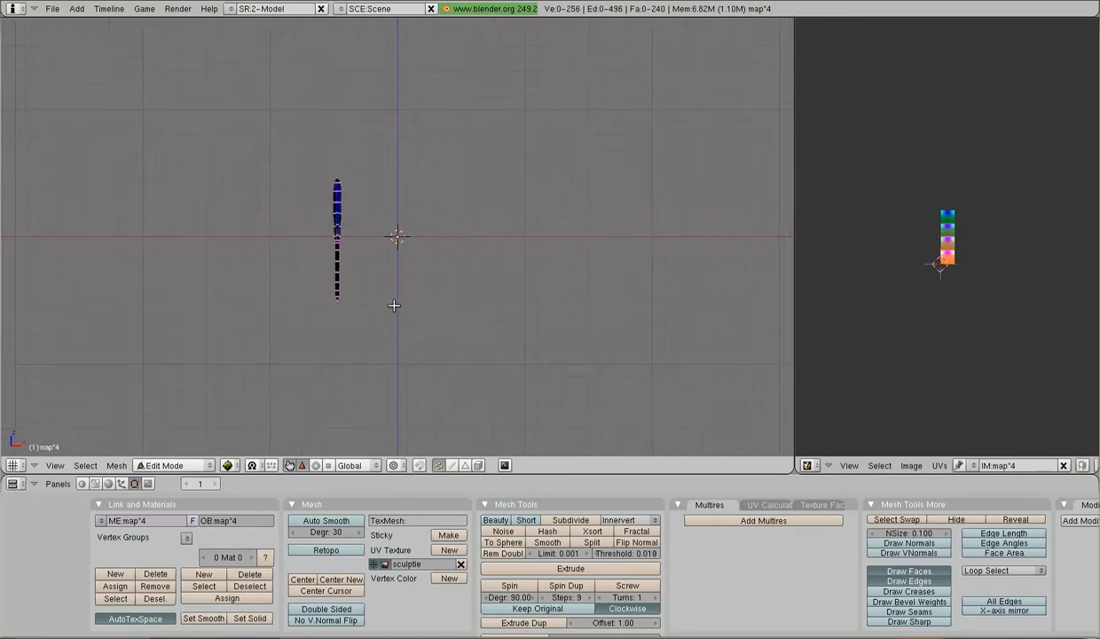
Select the whole remaining sculpt and assign the Untitled image to its faces.
key(a)
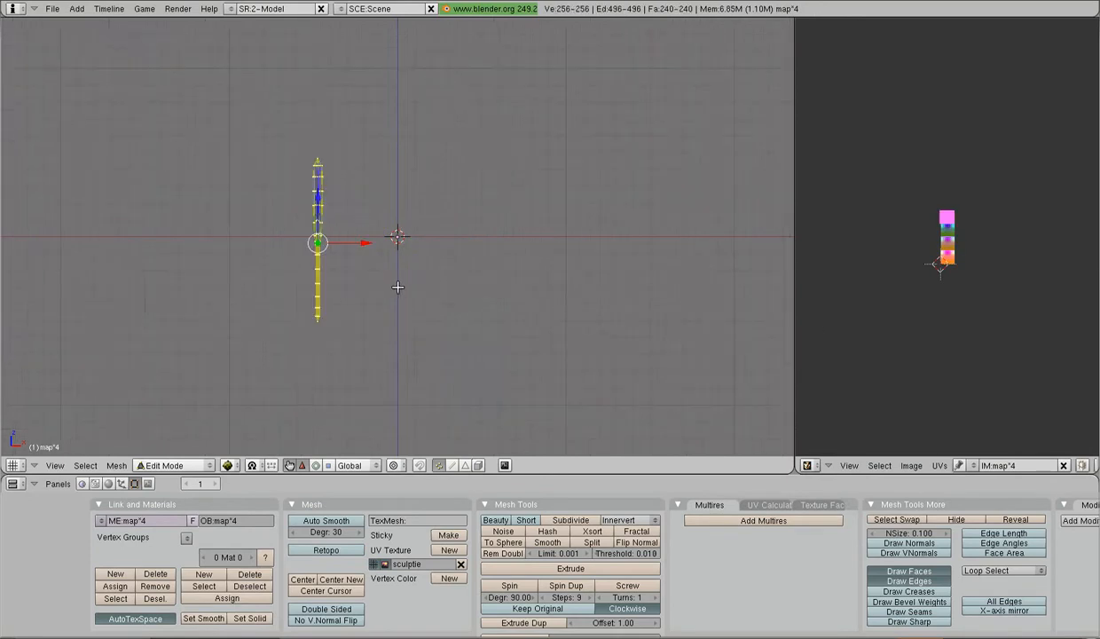
scroll(897, 287, up, 7)
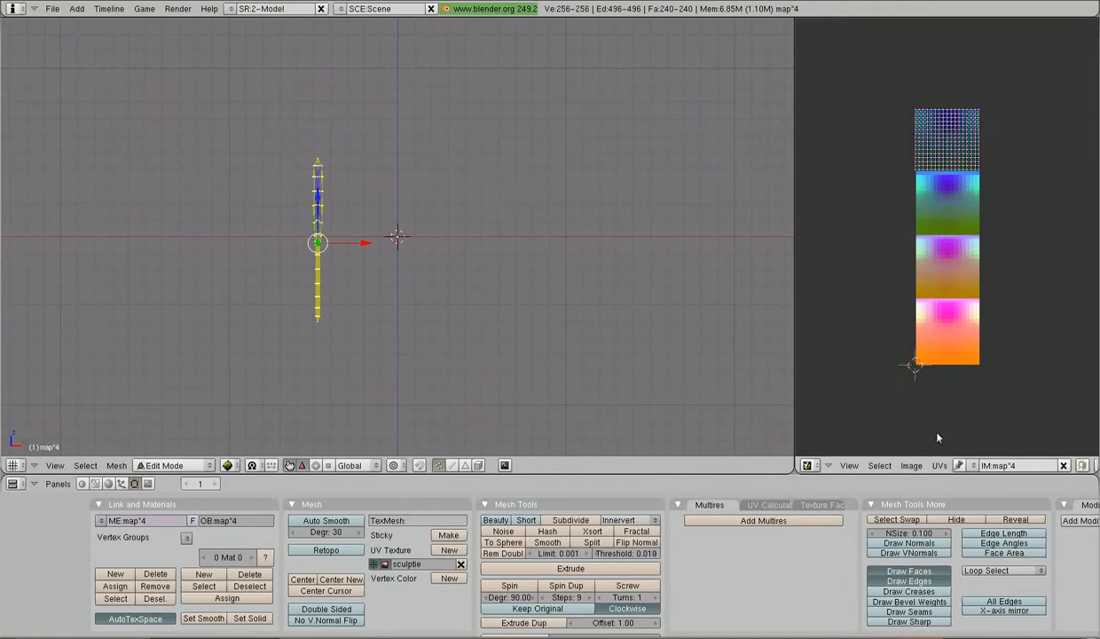
click(974, 466)
click(977, 442)
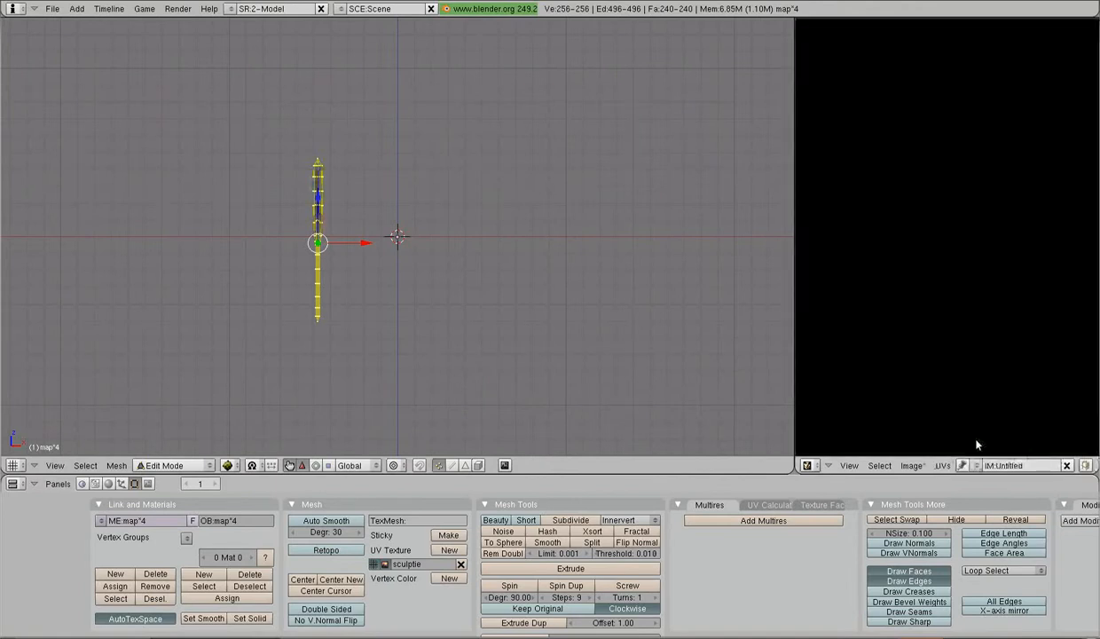
scroll(976, 372, down, 4)
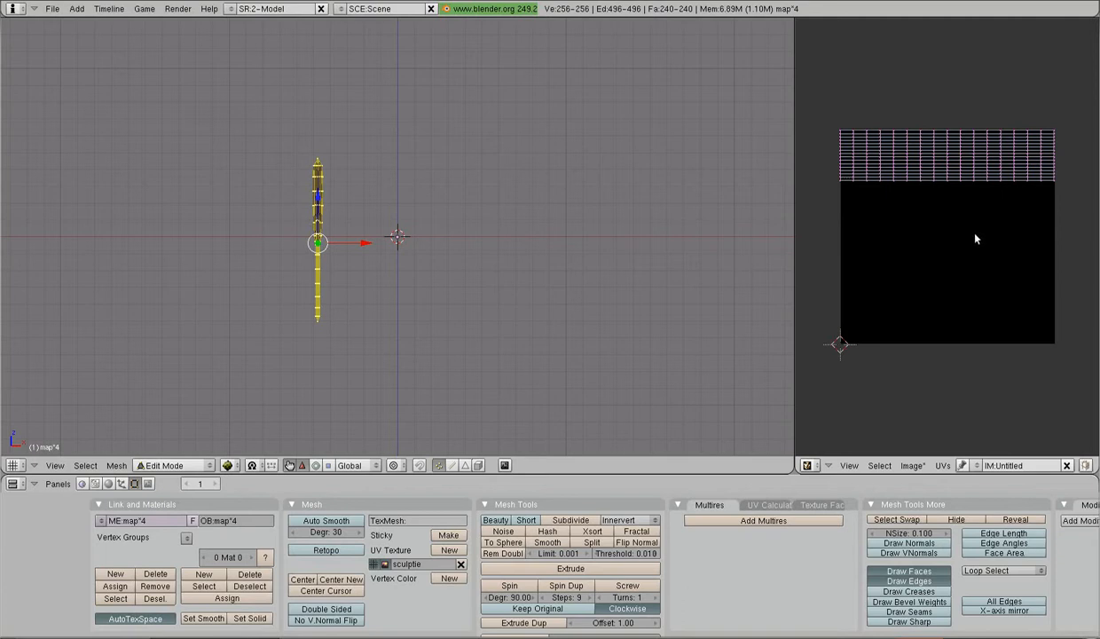
Select all UVs of the sculpt and enable Layout Clipped to Image Size.
key(a)
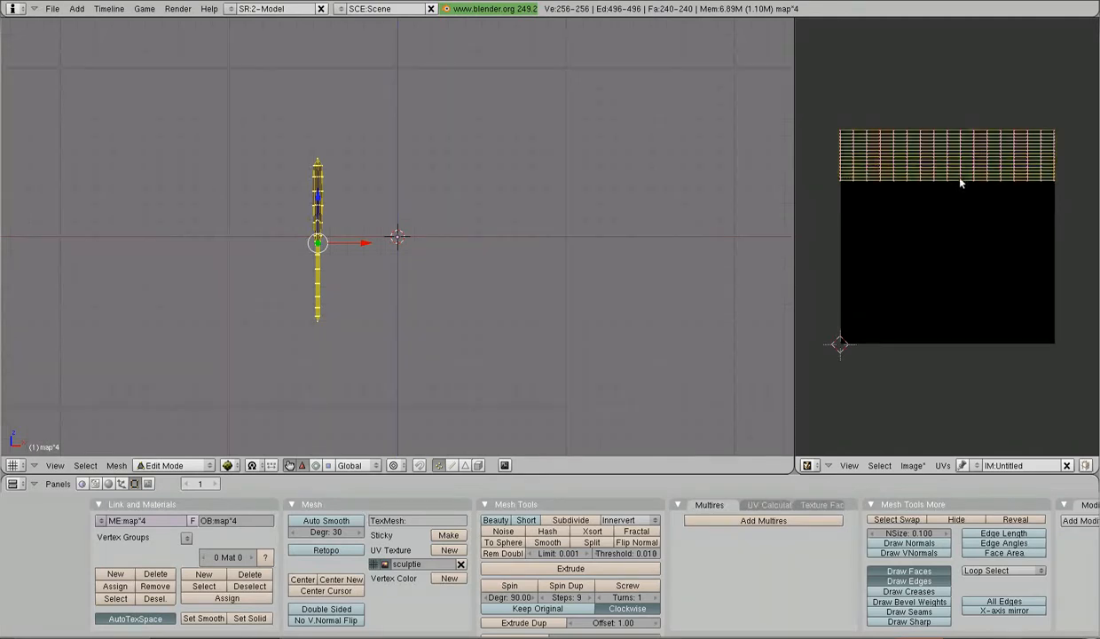
click(942, 466)
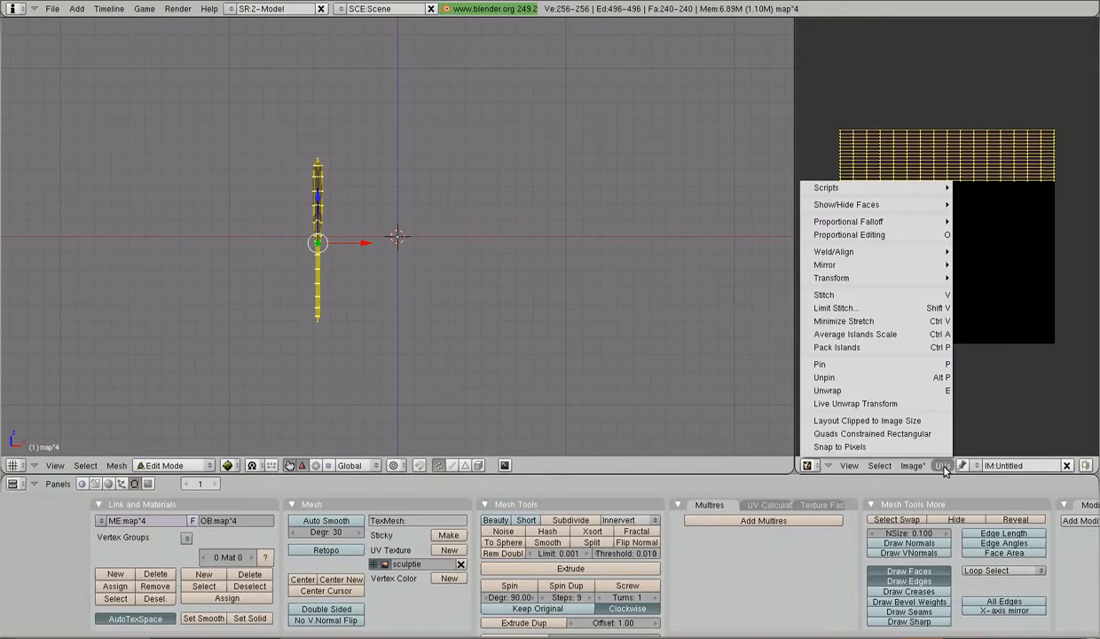
click(927, 423)
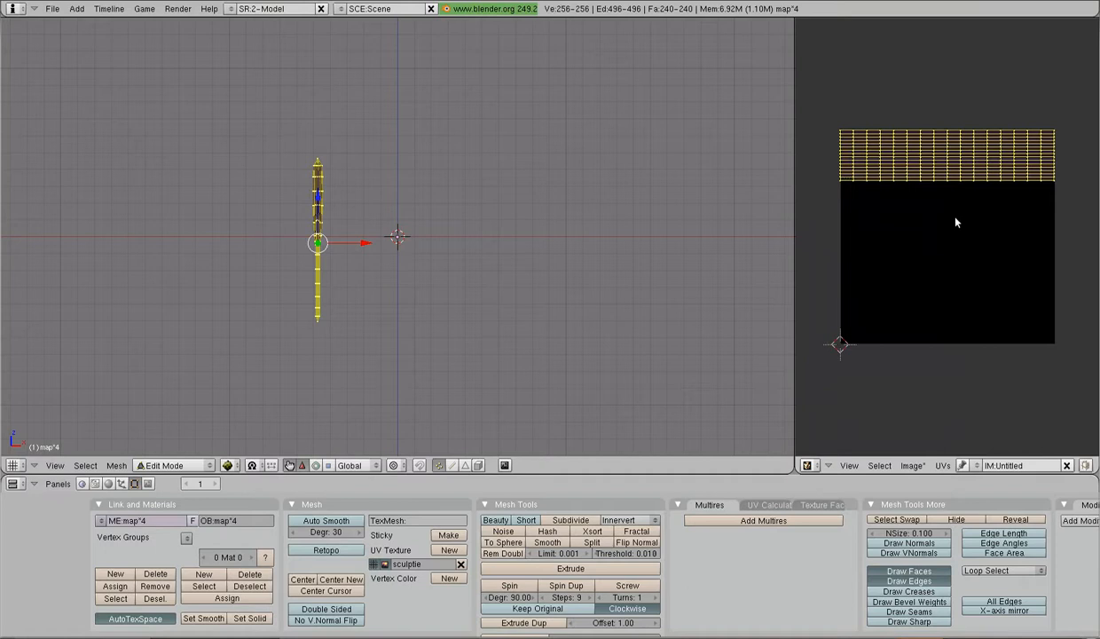
Move the UV layout down to about mid-height and scale it along Y until it fills the whole image.
key(g)
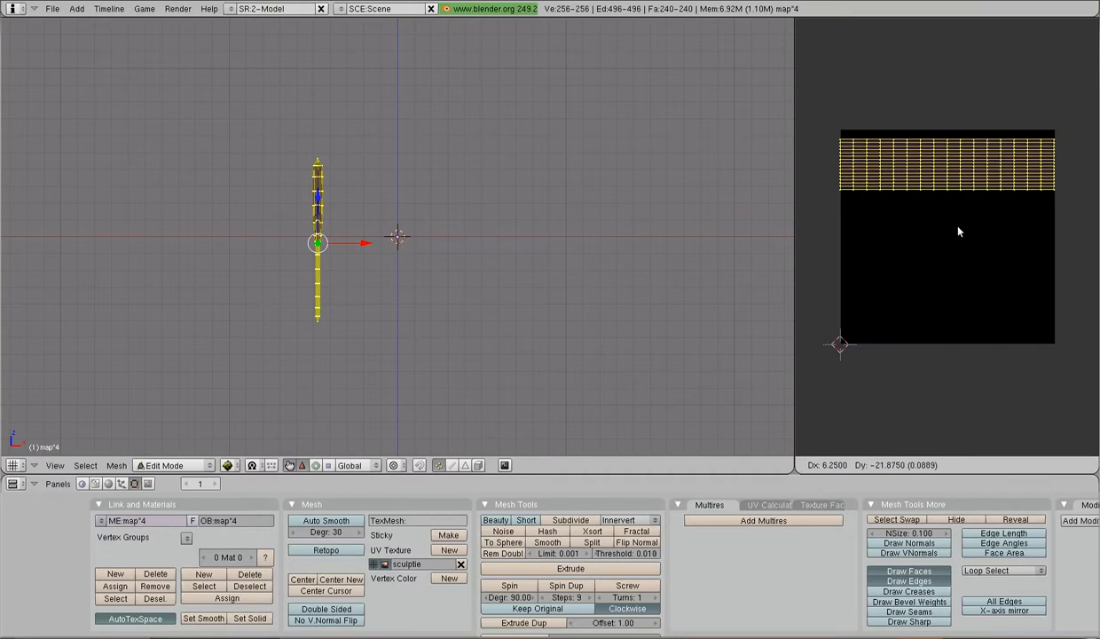
click(974, 304)
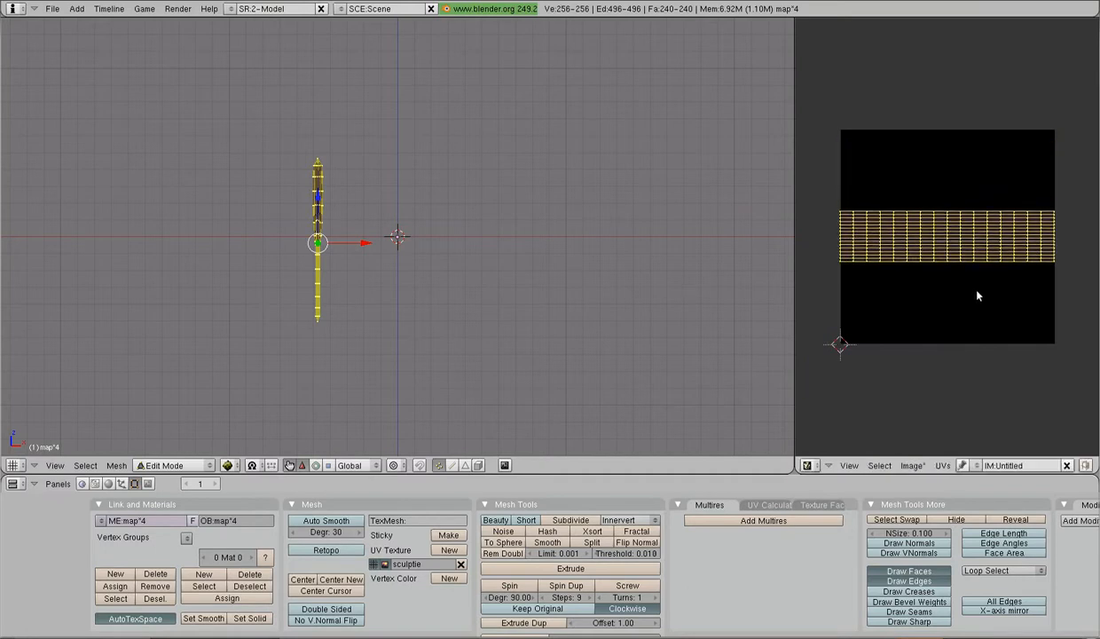
key(s)
key(y)
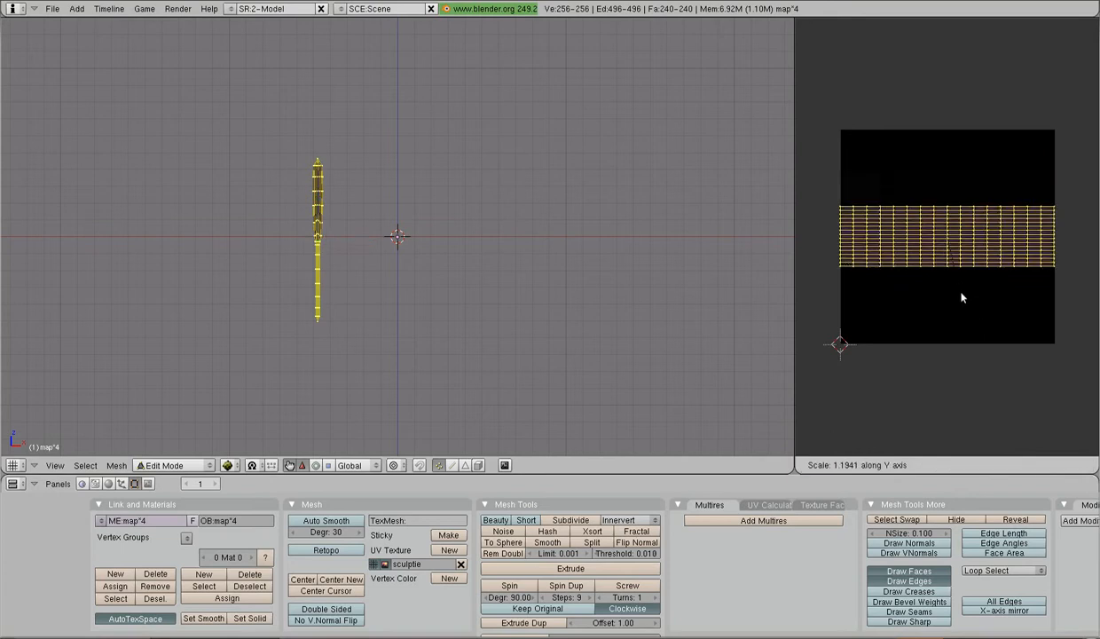
click(1020, 444)
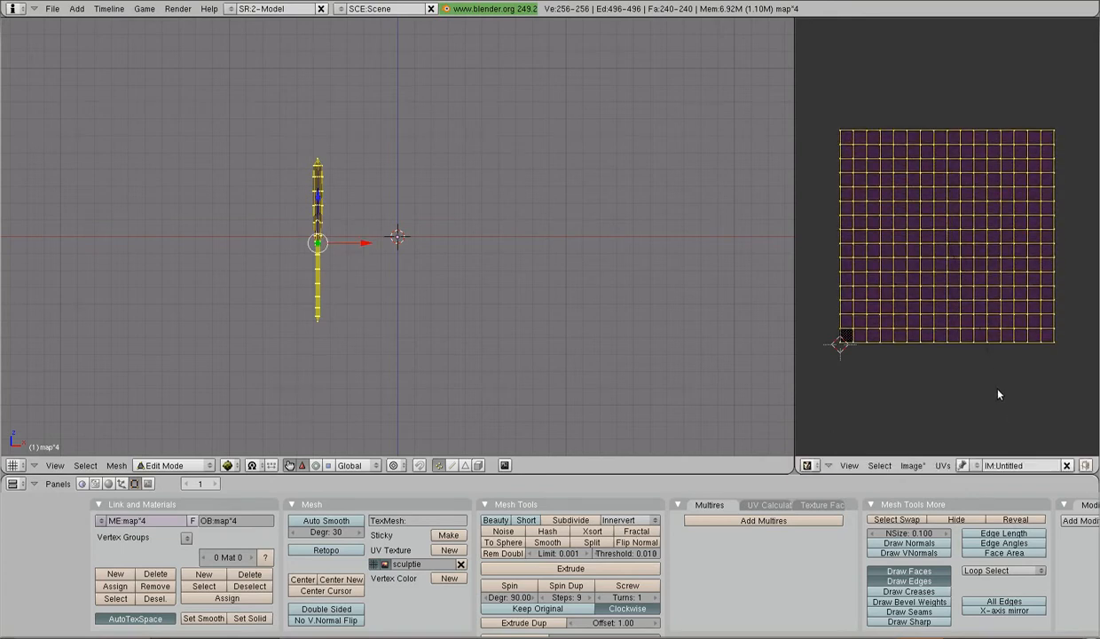
scroll(998, 394, up, 2)
scroll(980, 368, down, 1)
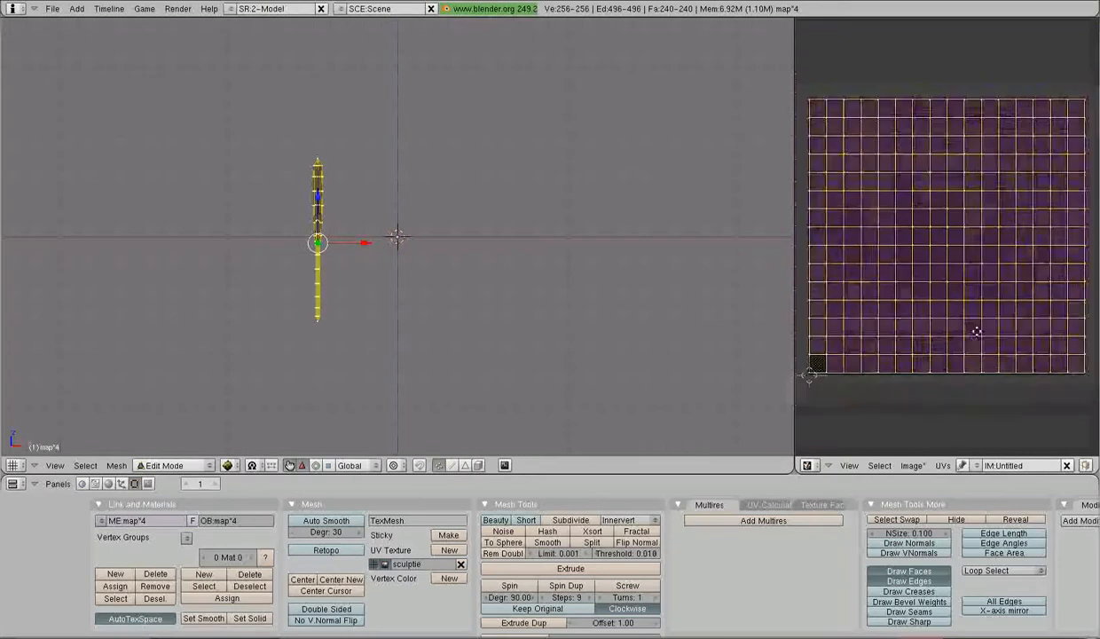
Move the UV layout down along the Y axis until its lower edge meets the bottom border of the image.
scroll(959, 363, up, 5)
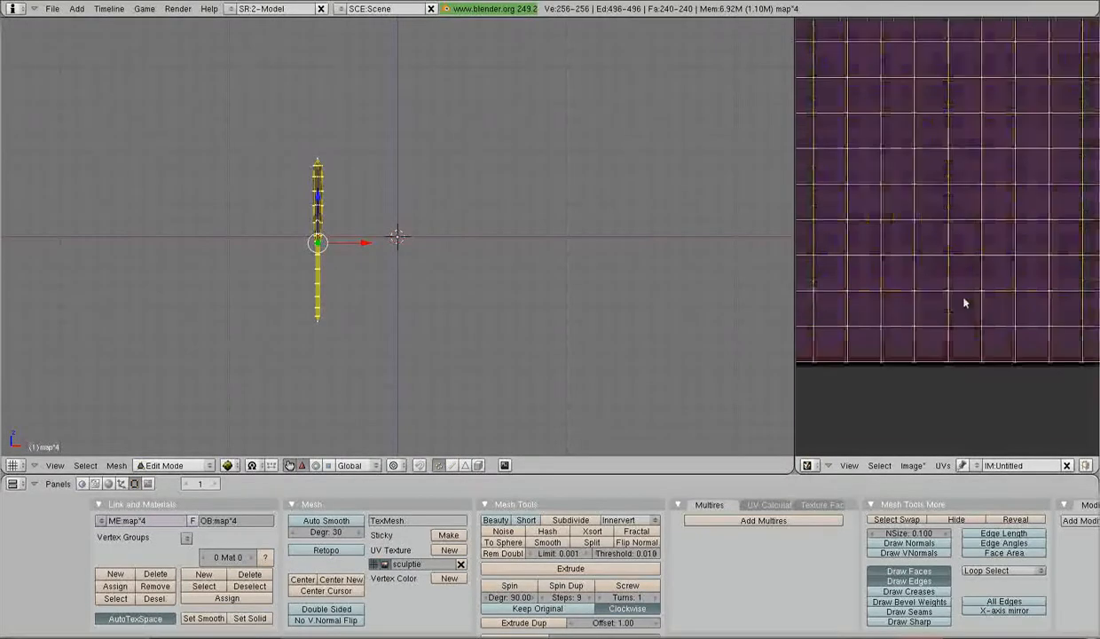
scroll(952, 232, up, 5)
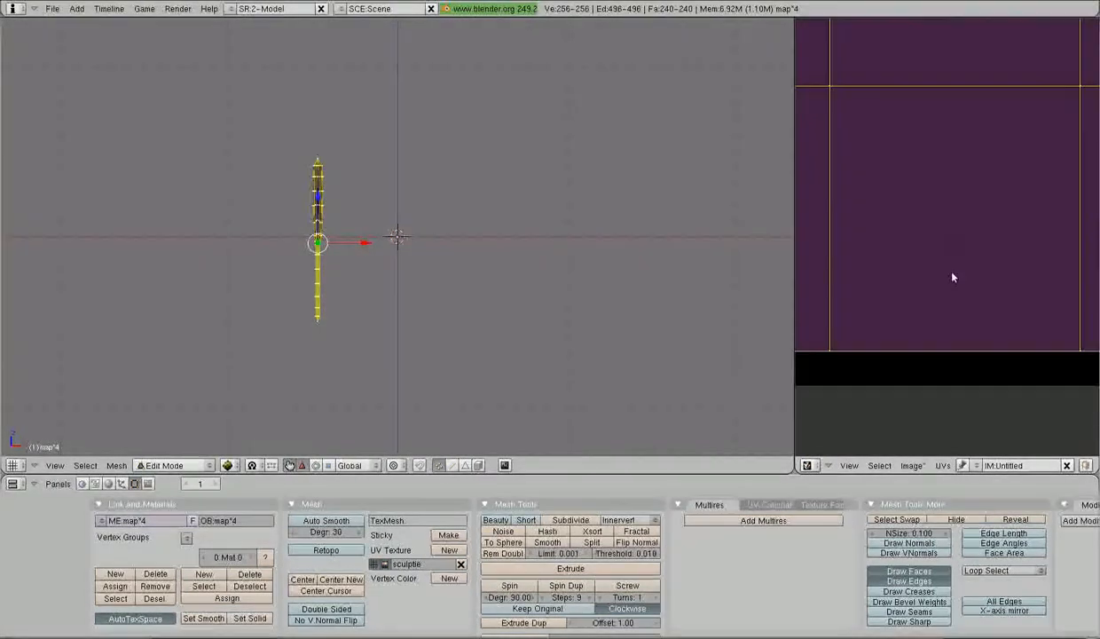
scroll(945, 256, up, 2)
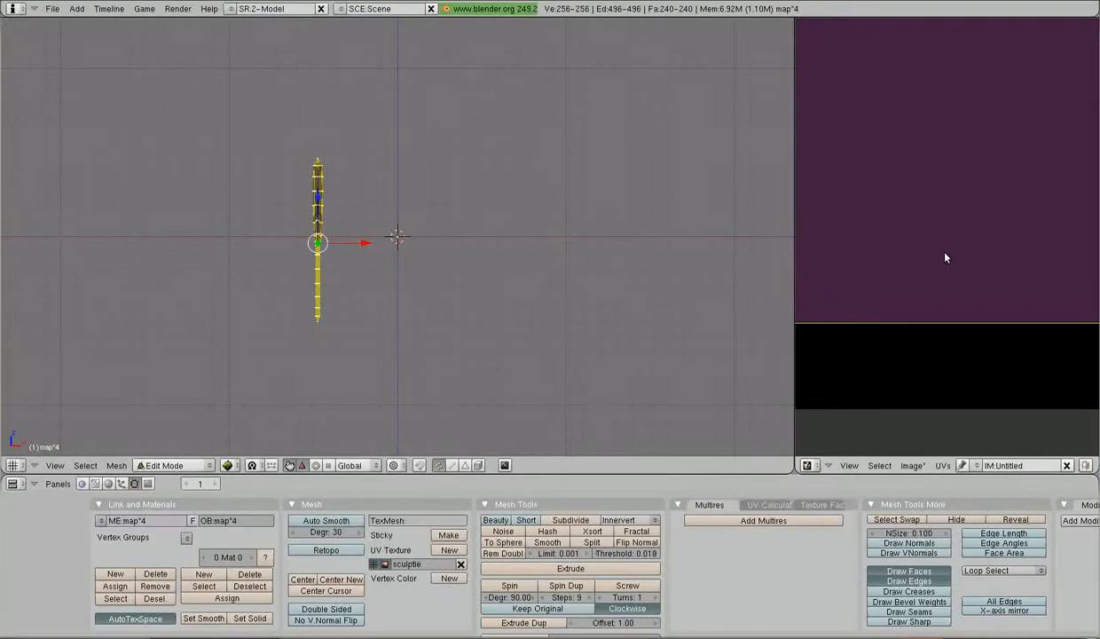
middle_drag(945, 256, 946, 165)
scroll(947, 166, up, 3)
scroll(955, 255, up, 1)
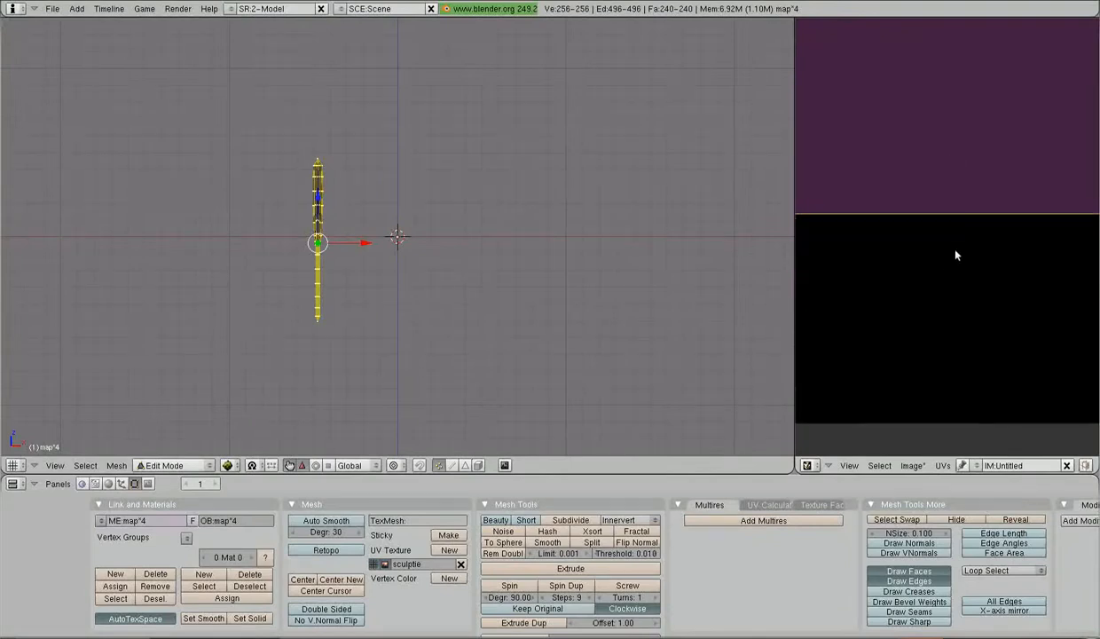
key(g)
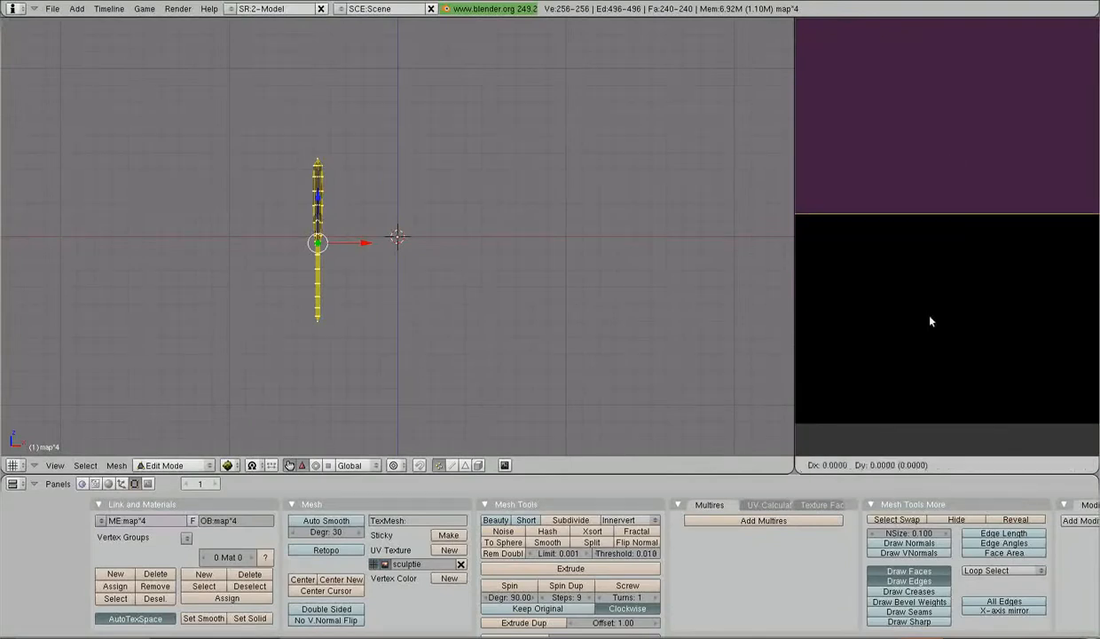
key(y)
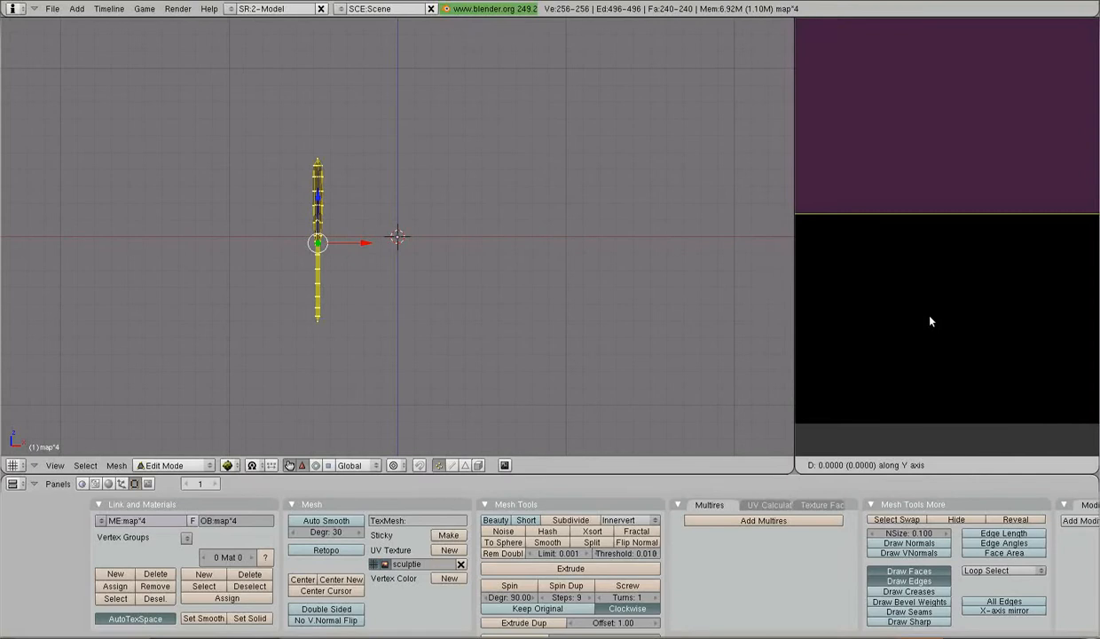
click(933, 430)
Scale the UV layout slightly along the Y axis so that it covers the full height of the image.
key(s)
key(y)
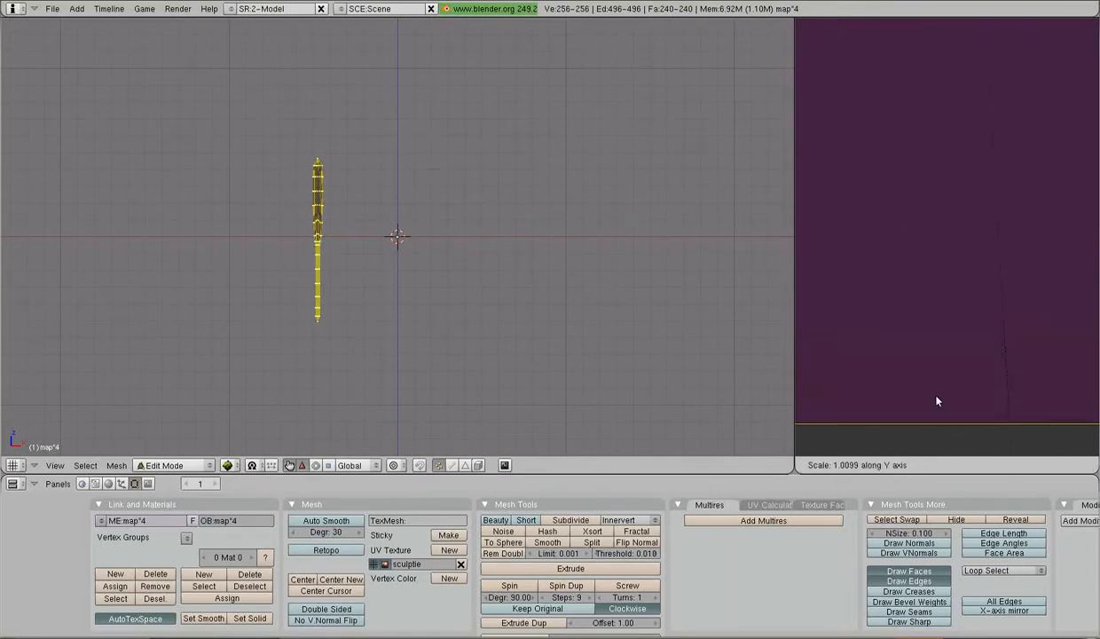
click(1083, 496)
scroll(982, 418, down, 12)
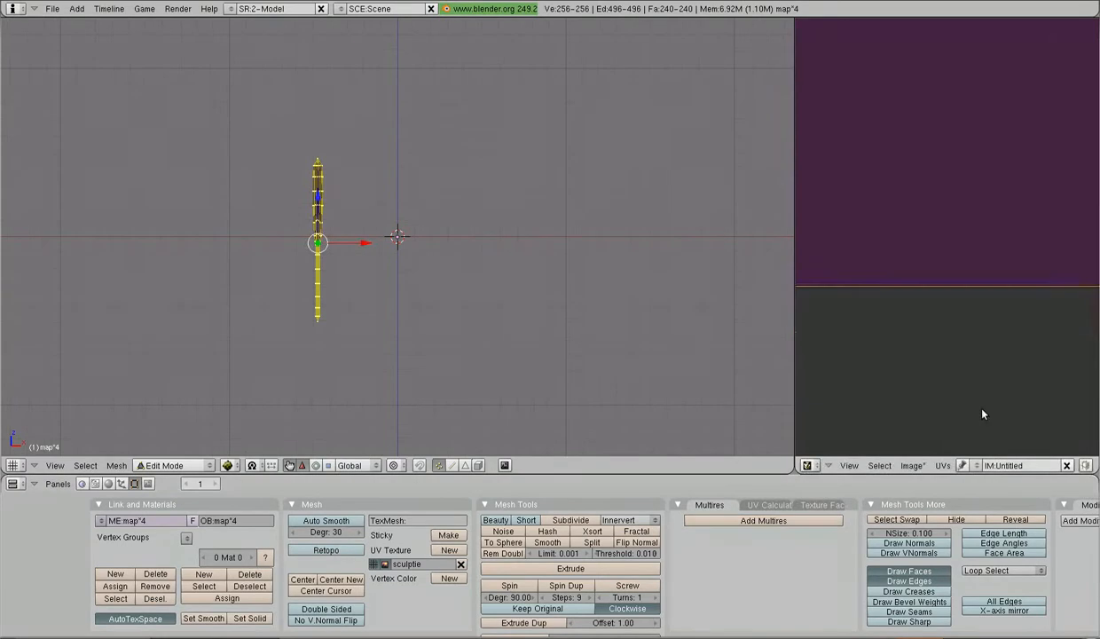
scroll(983, 399, down, 10)
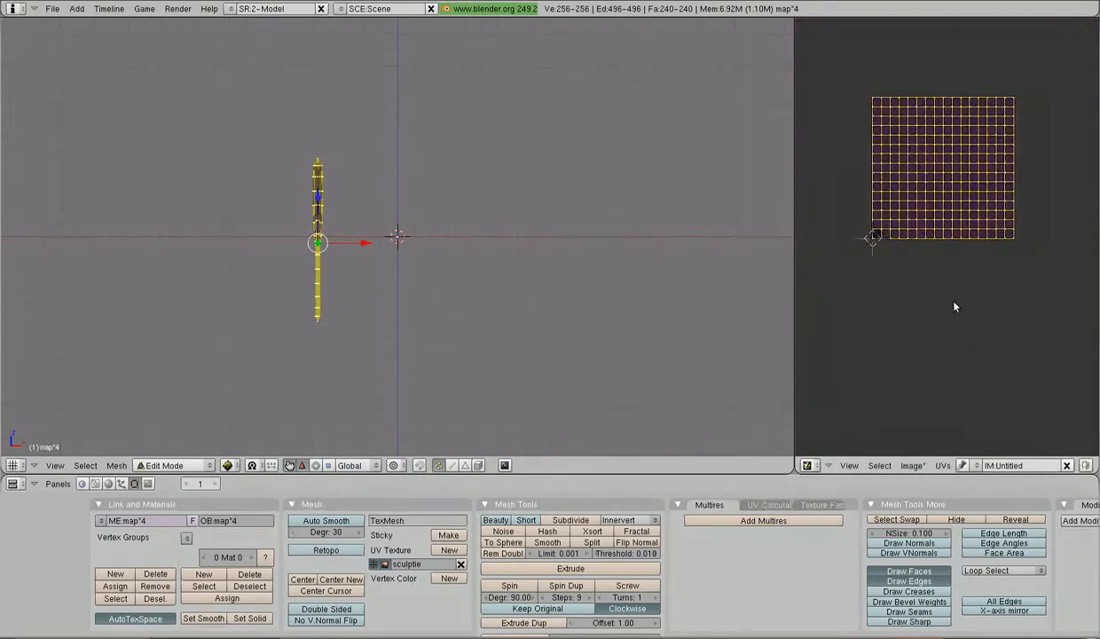
middle_drag(934, 209, 931, 301)
scroll(934, 361, up, 7)
scroll(929, 371, down, 6)
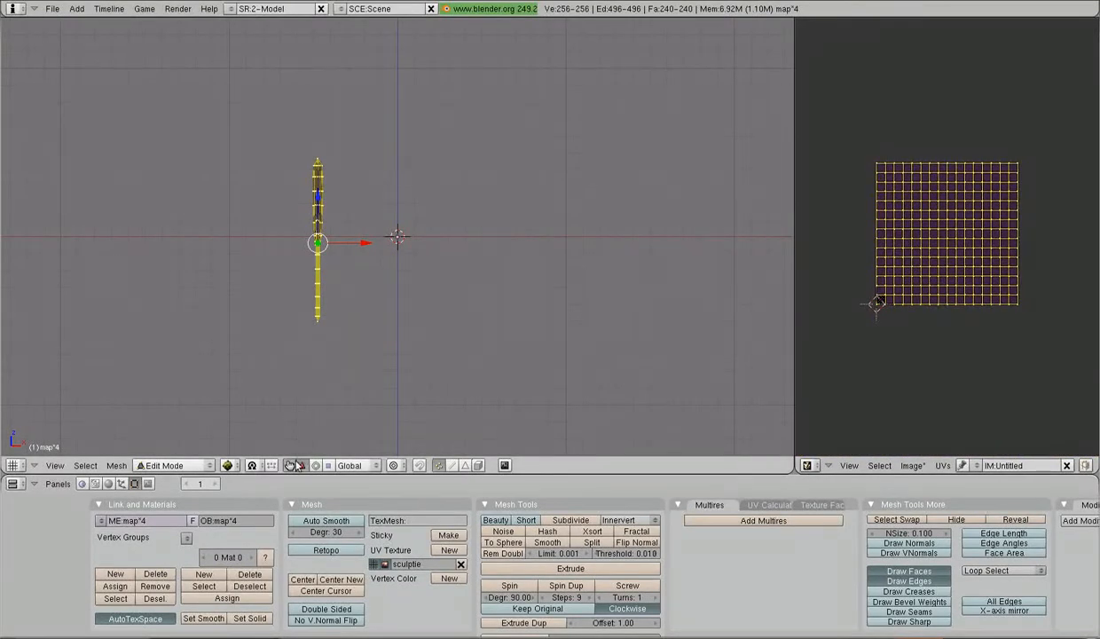
Leave Edit Mode, select the lamp and set its ray shadow samples to 16.
scroll(435, 316, down, 4)
scroll(435, 312, down, 5)
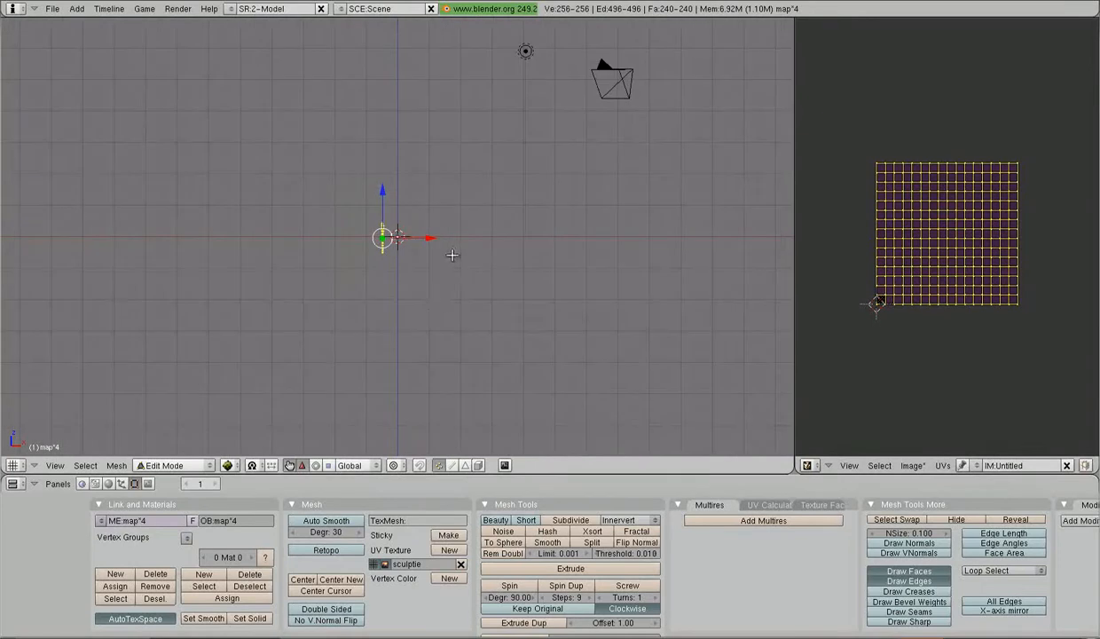
key(Tab)
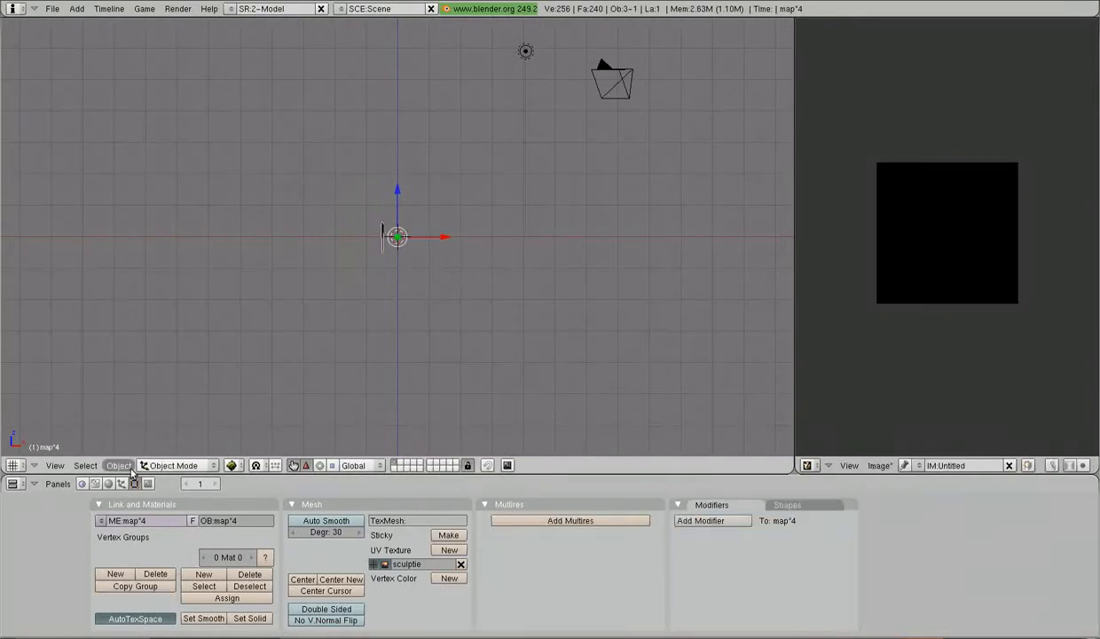
right_click(525, 55)
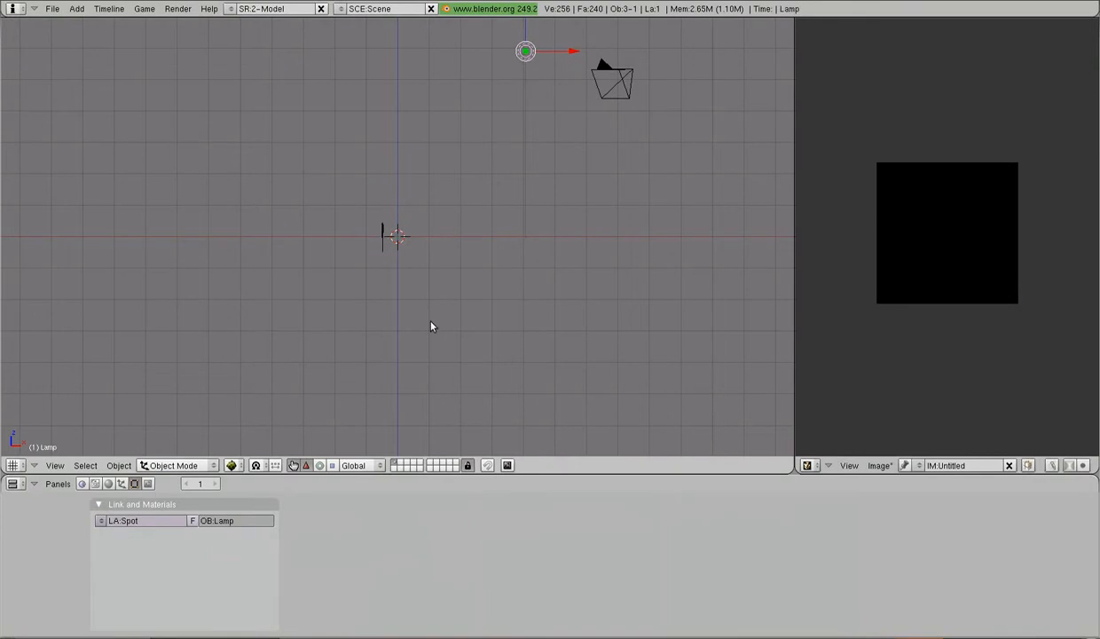
click(108, 485)
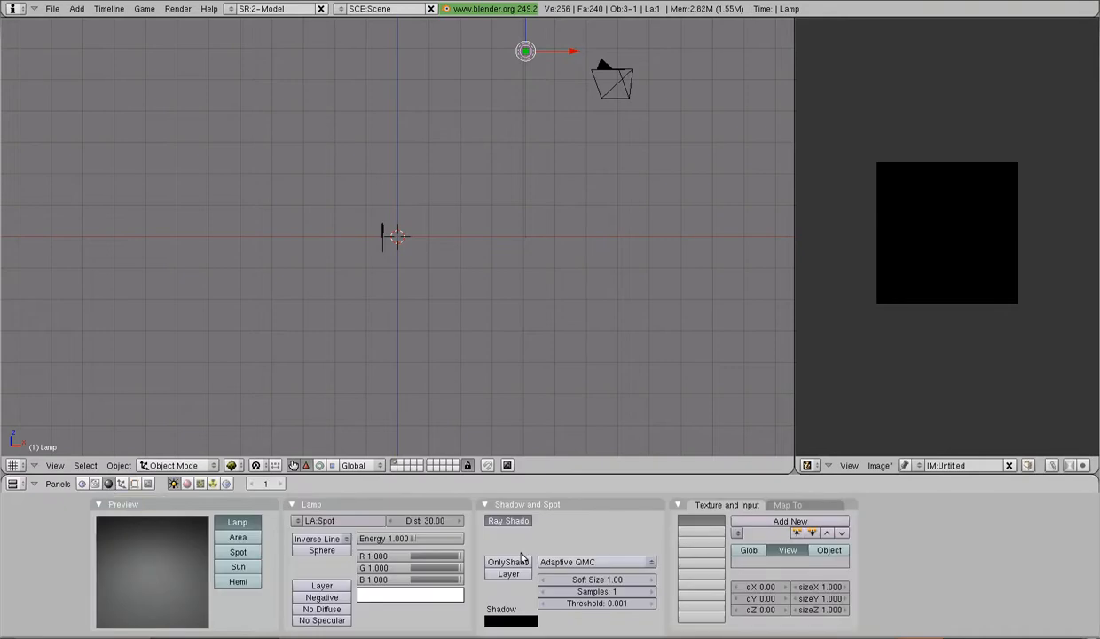
drag(587, 591, 661, 596)
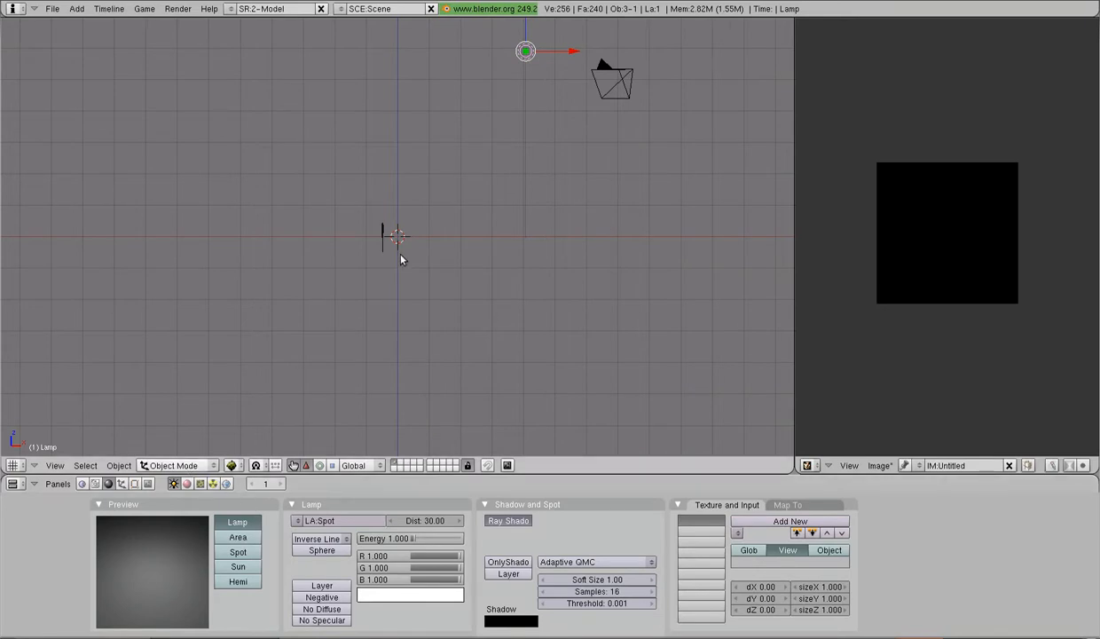
Add a new material to the sculpt and bake a Full Render of it onto the Untitled image.
scroll(398, 259, up, 5)
scroll(396, 263, up, 4)
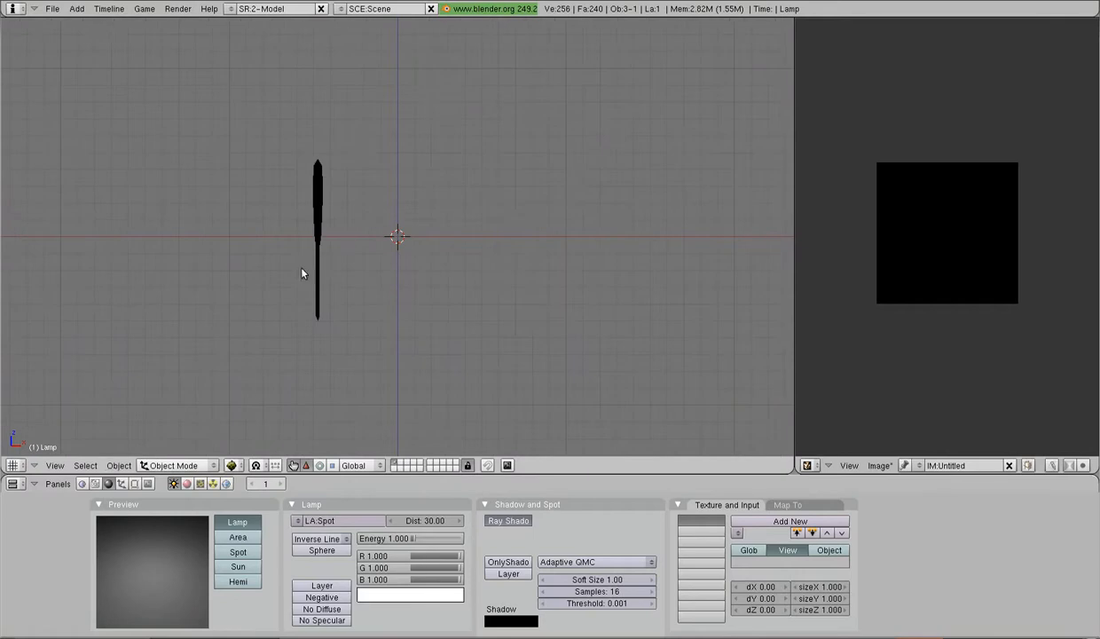
right_click(318, 227)
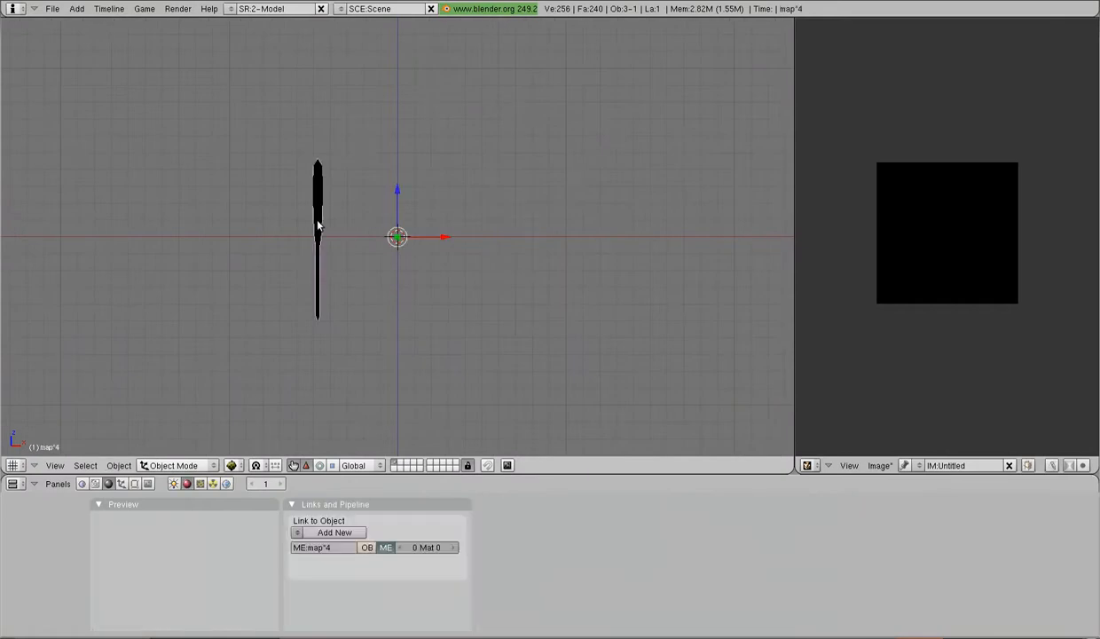
click(333, 533)
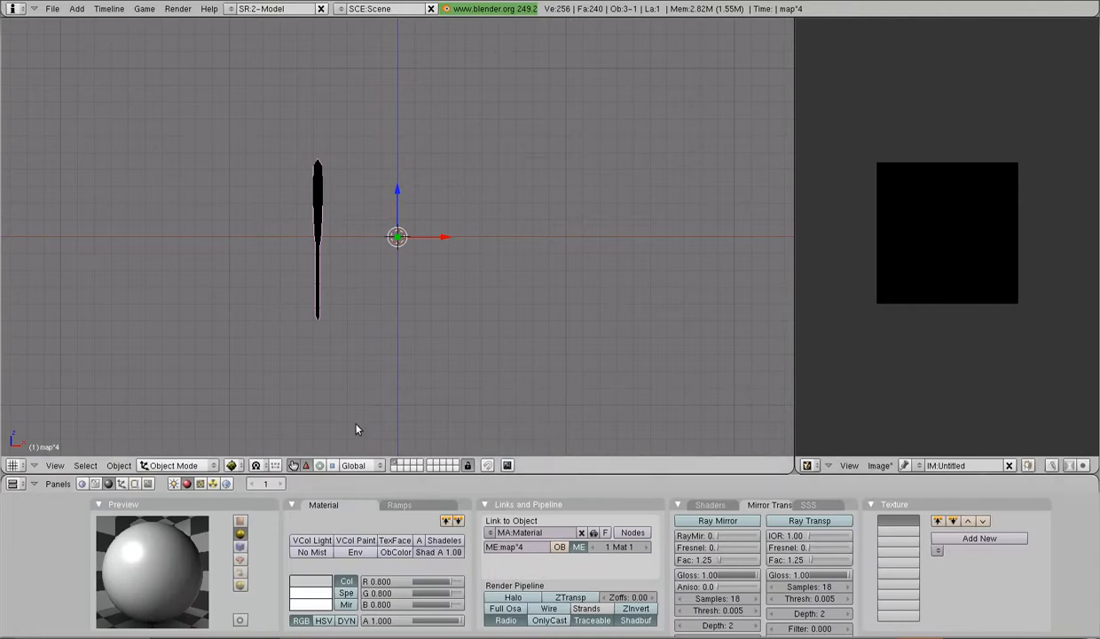
click(149, 483)
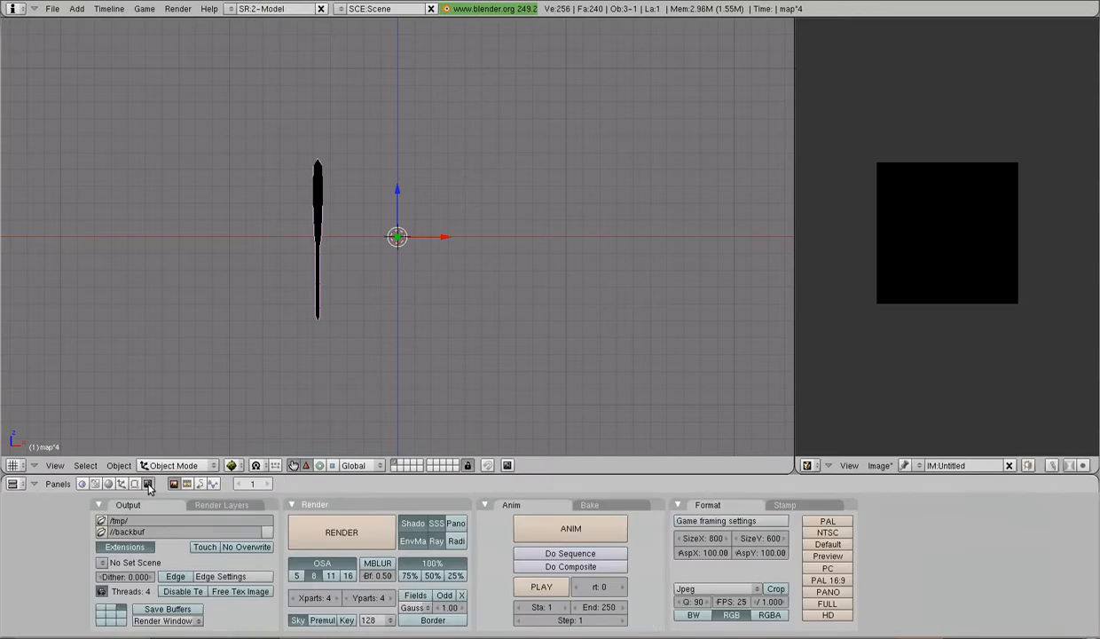
click(591, 505)
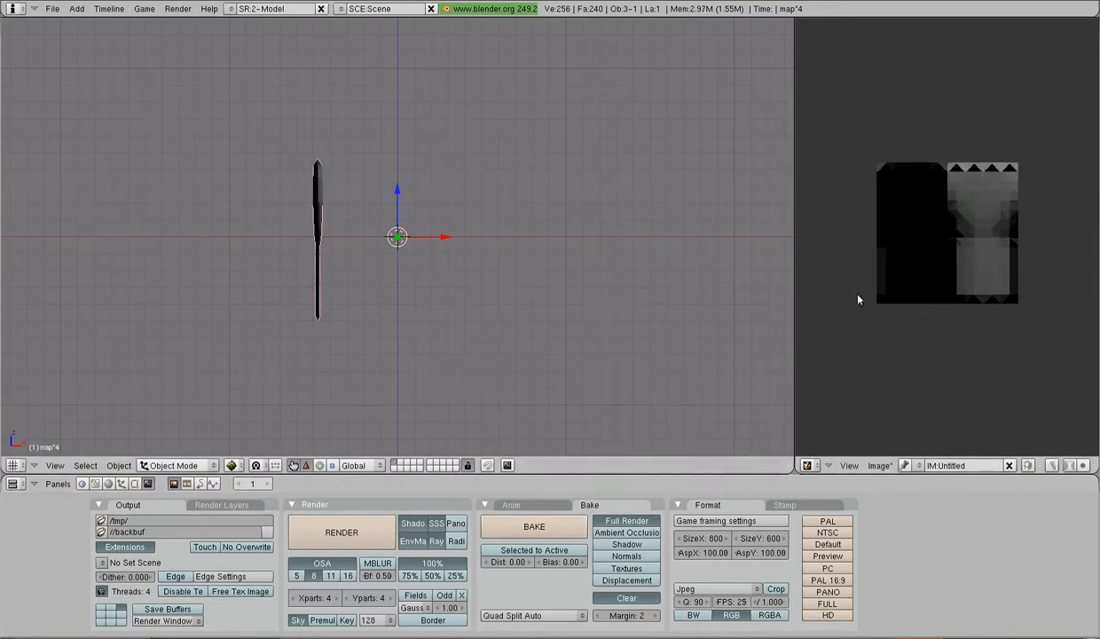
Examine the baked image up close, especially the shading and jagged triangle edges at mid-height.
scroll(992, 270, up, 4)
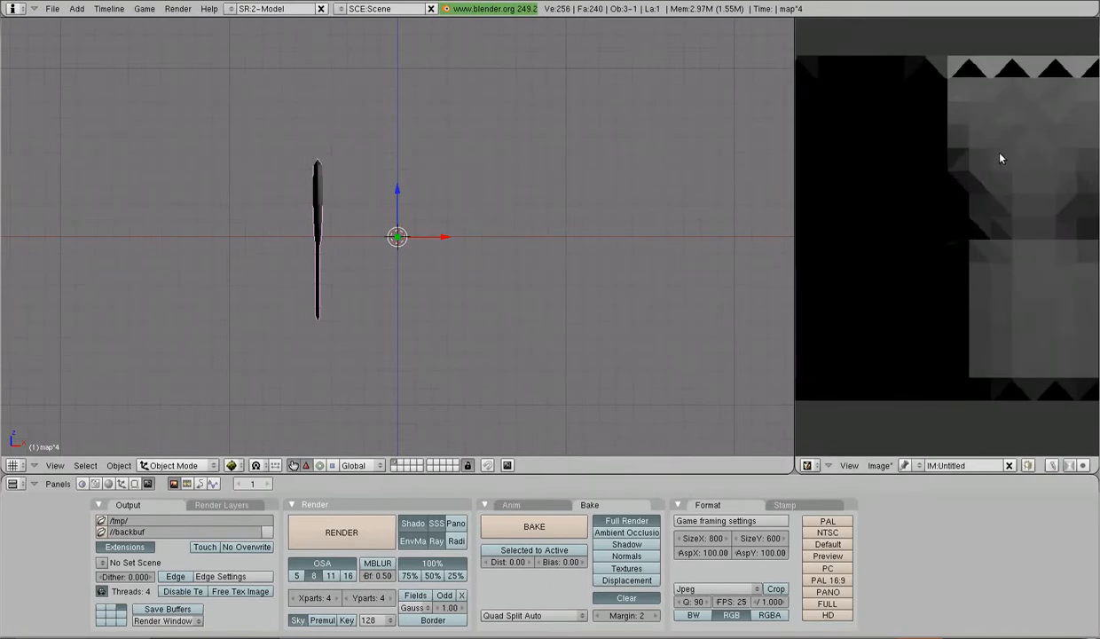
scroll(980, 154, up, 3)
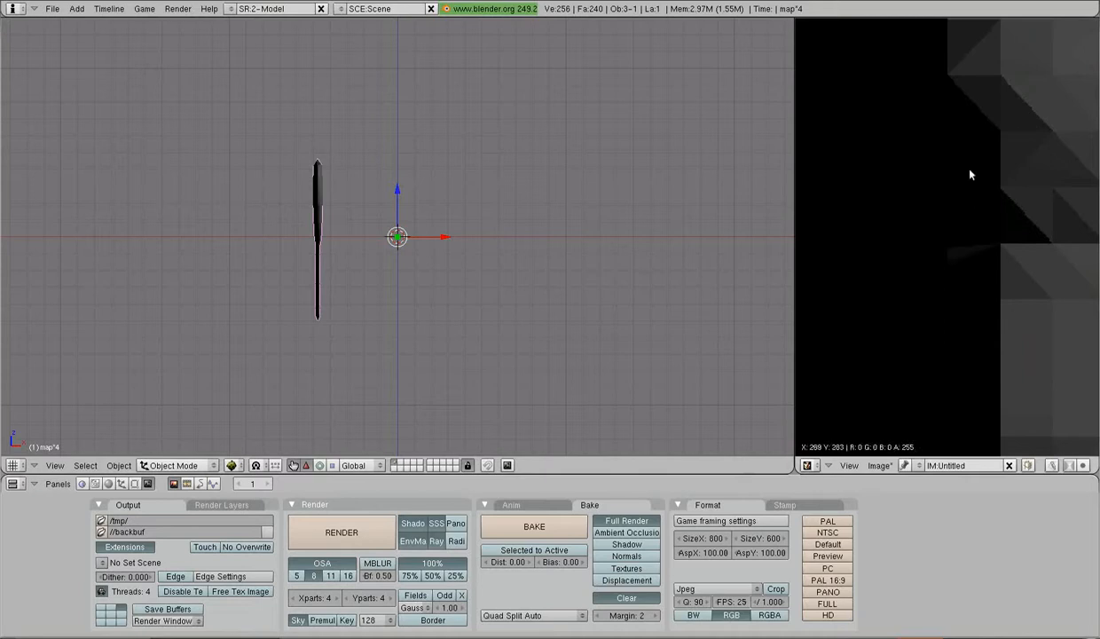
scroll(1027, 106, up, 1)
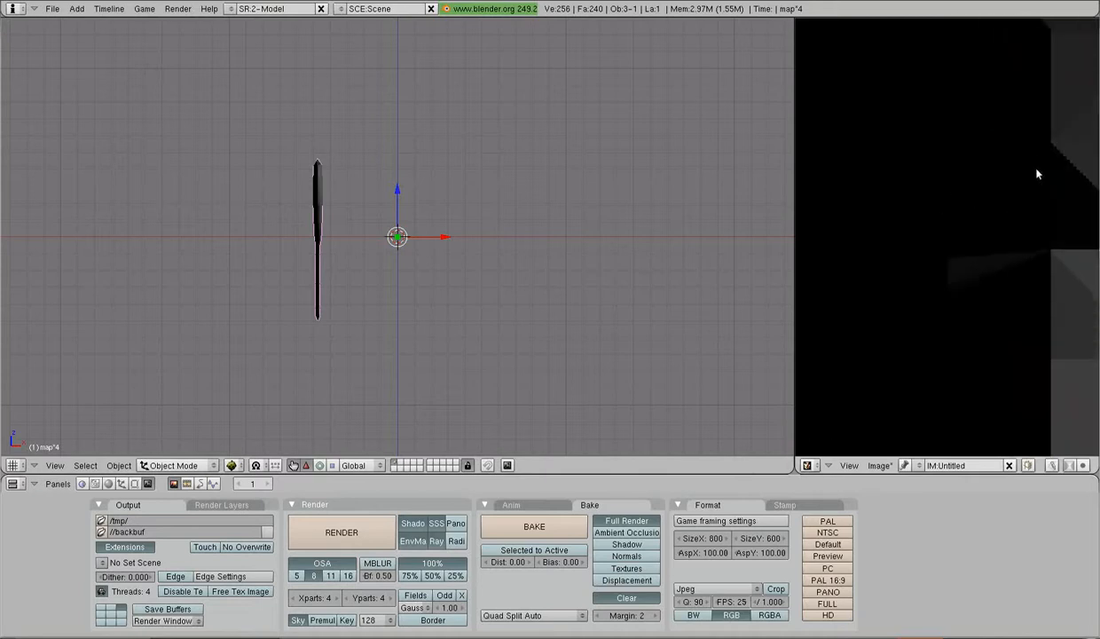
click(1054, 241)
middle_drag(1040, 243, 849, 313)
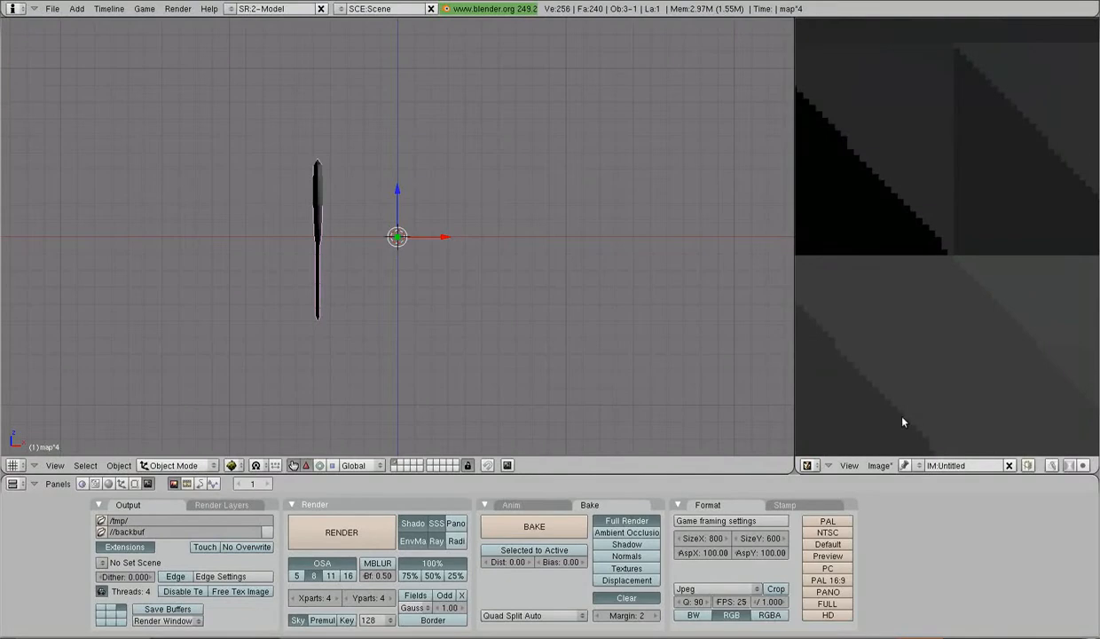
scroll(904, 391, up, 4)
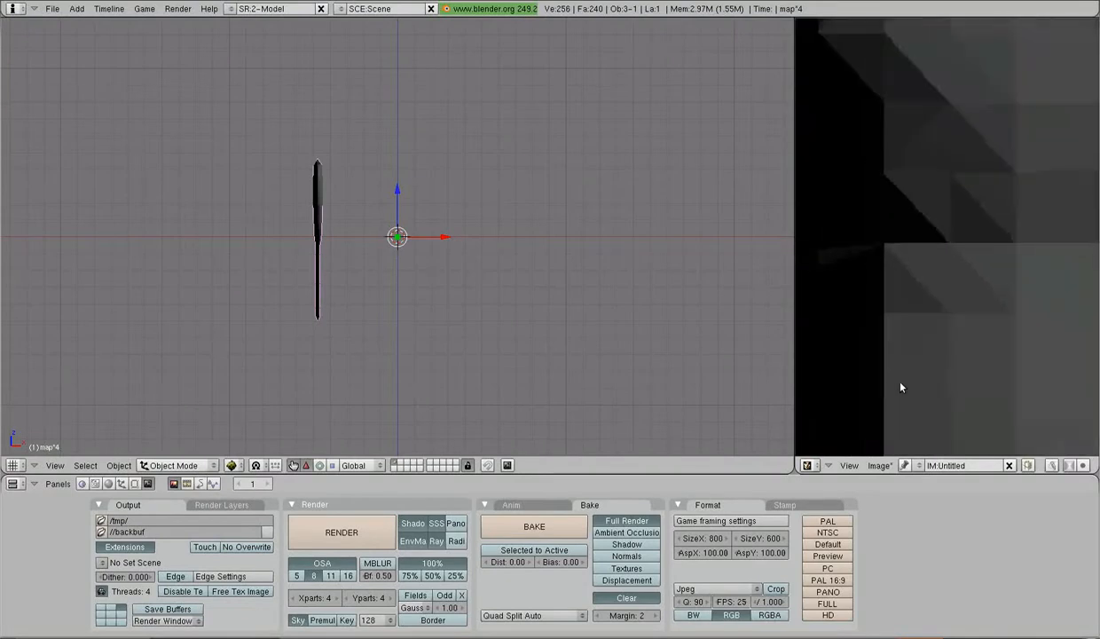
scroll(900, 385, down, 5)
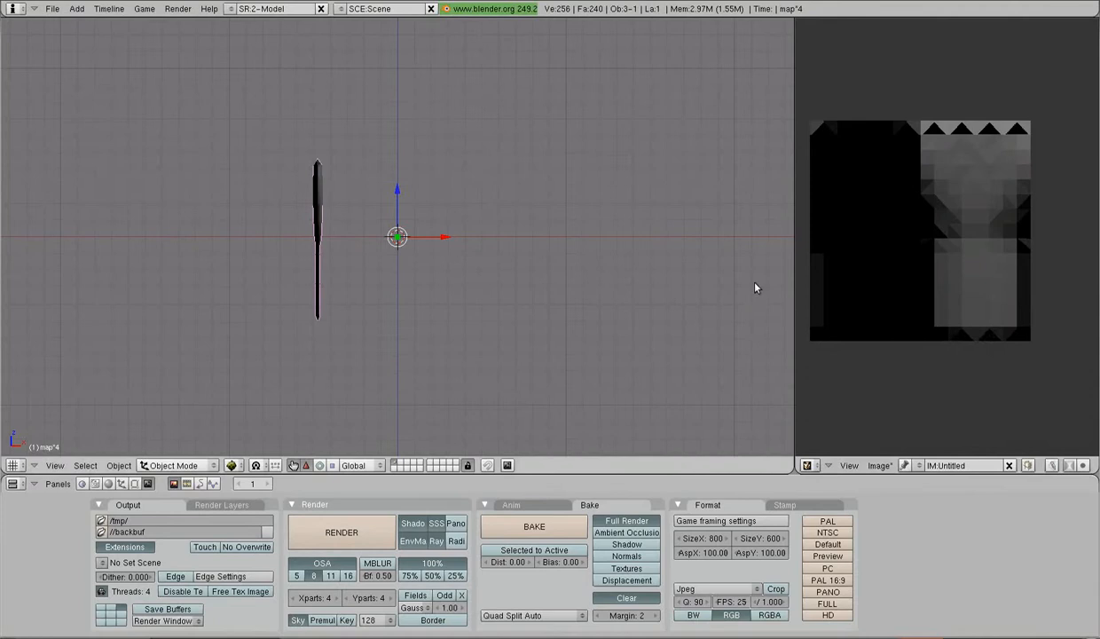
Put the sculpt in Edit Mode and select only the edge loops at its upper and lower ends.
click(166, 465)
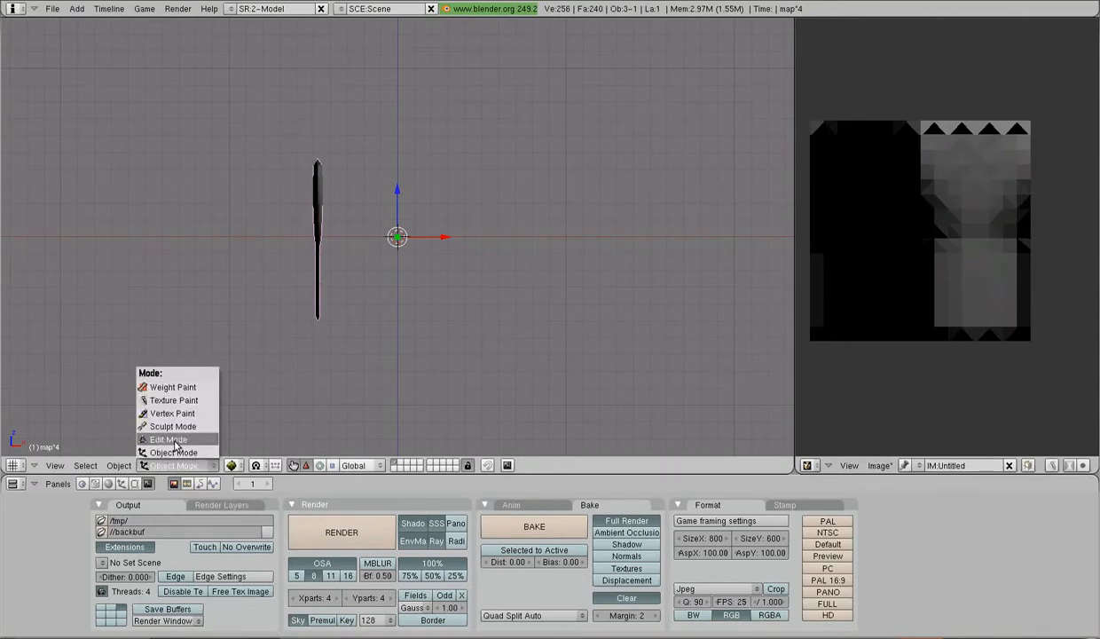
click(171, 440)
key(a)
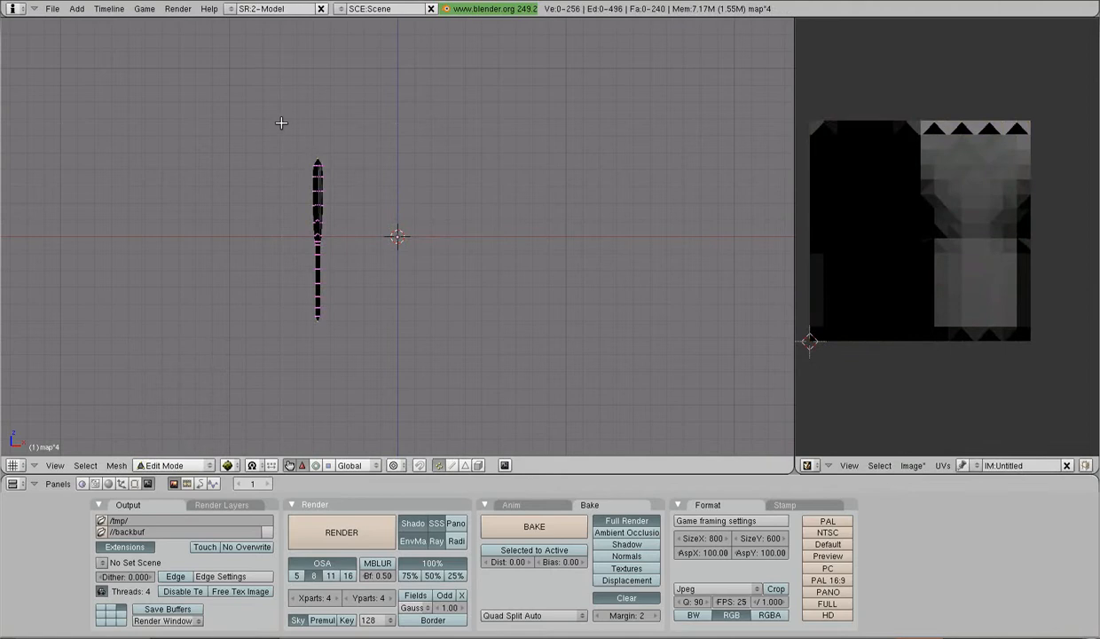
alt+right_click(337, 161)
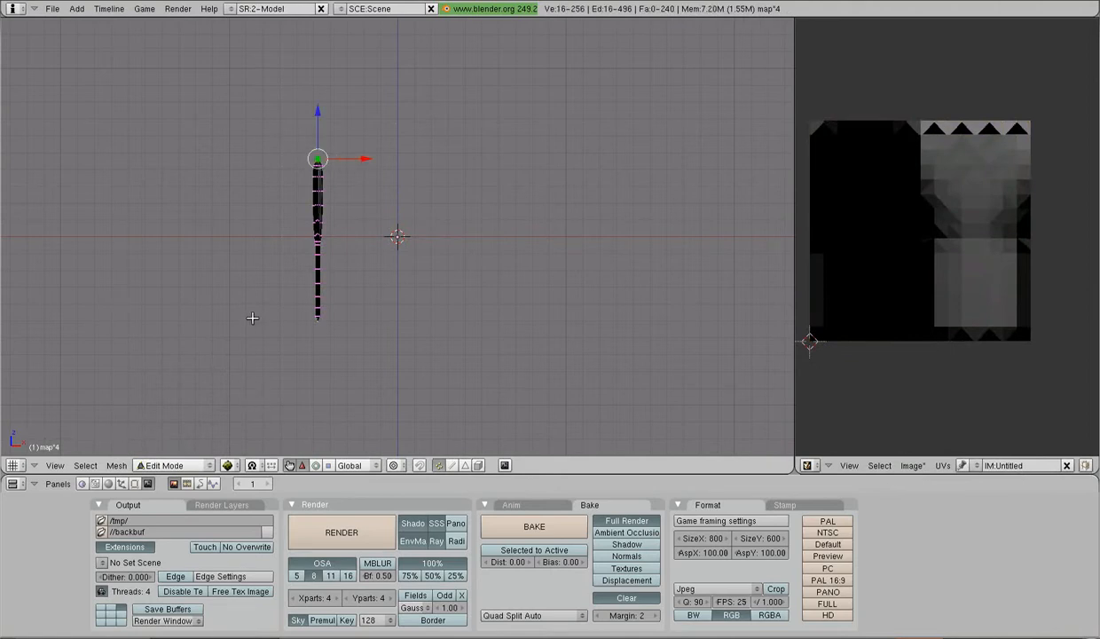
alt+shift+right_click(349, 338)
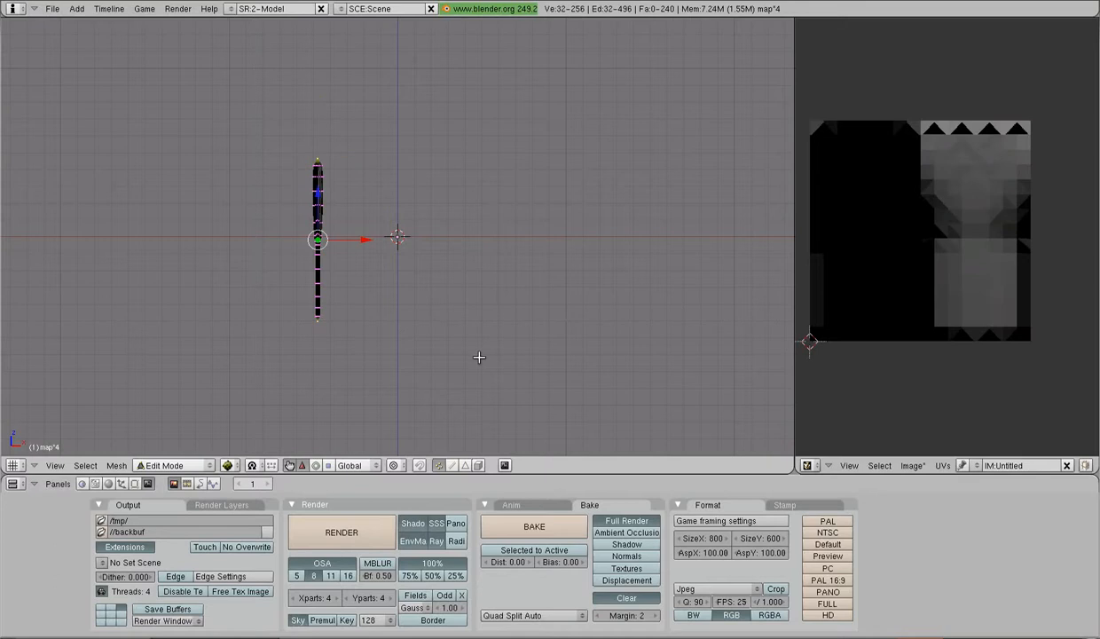
Bake the sculpt's Full Render onto the Untitled image again with the end loops selected.
click(135, 483)
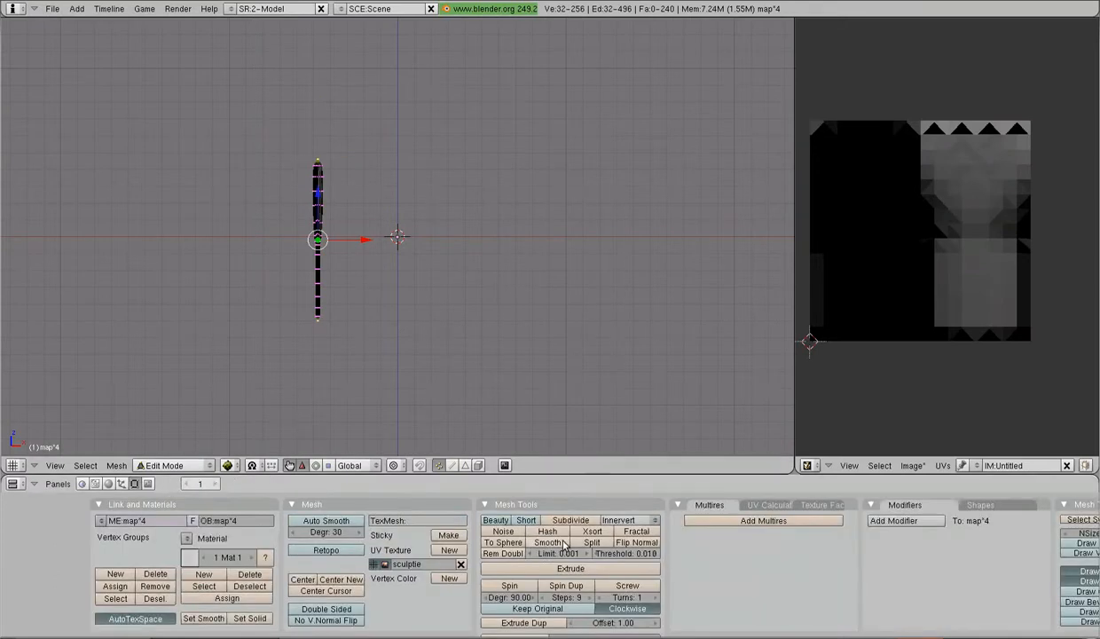
click(148, 484)
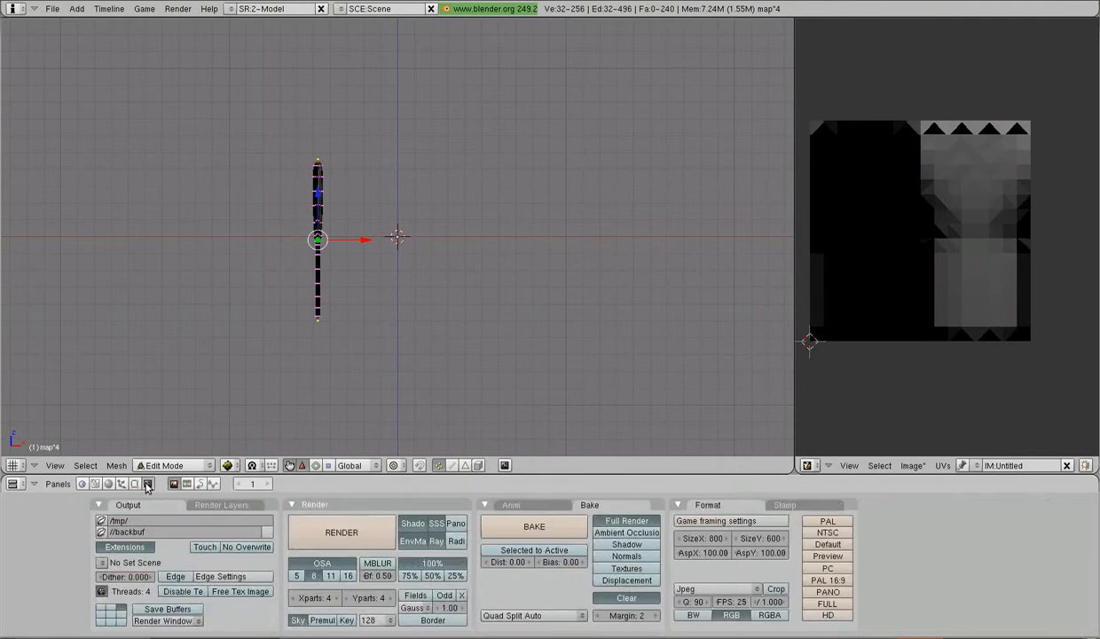
click(504, 524)
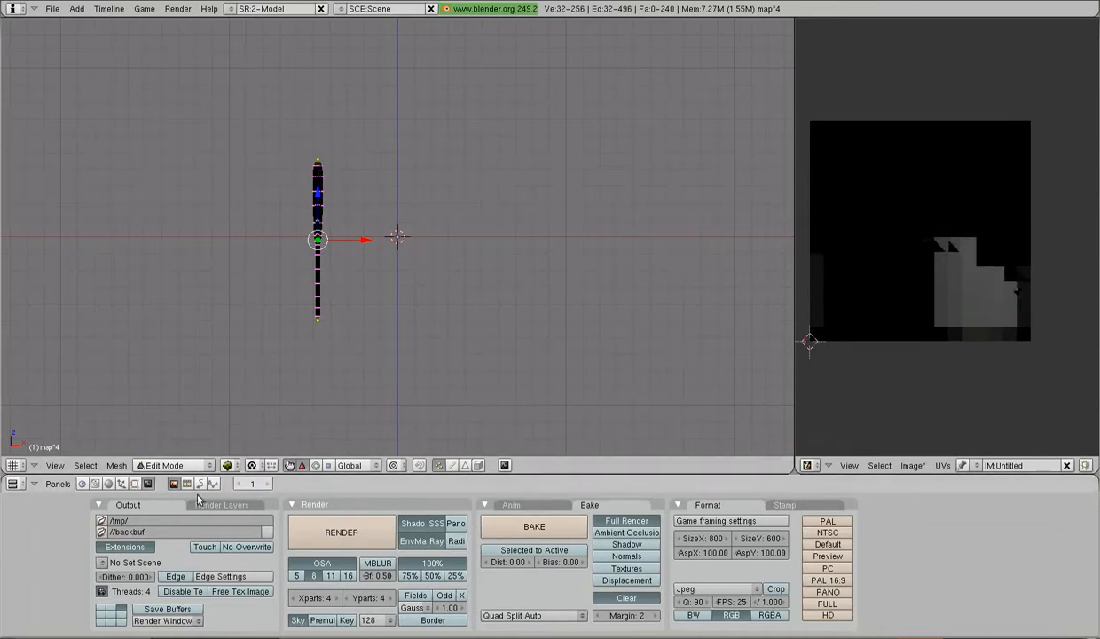
Select all of the sculpt's vertices and bake its Full Render onto the Untitled image again.
click(135, 484)
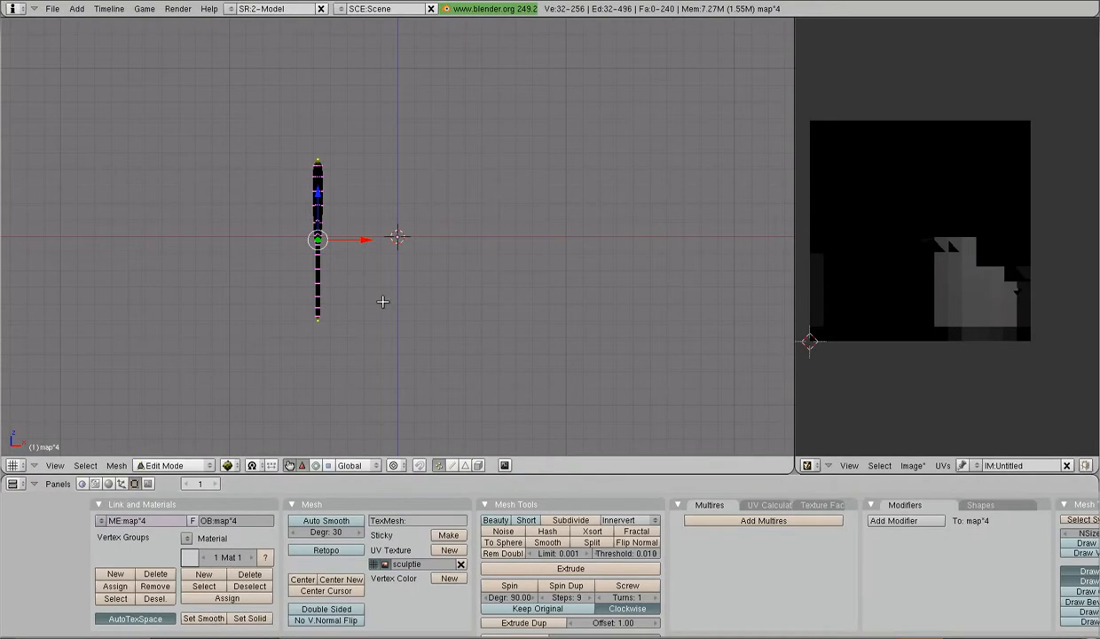
key(a)
key(a)
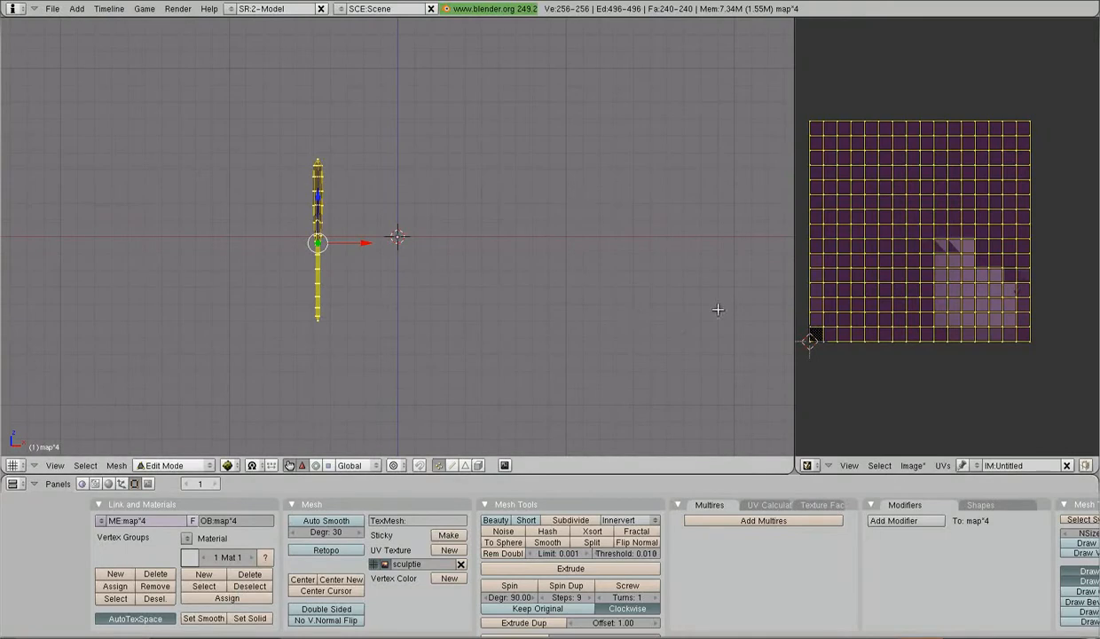
click(147, 484)
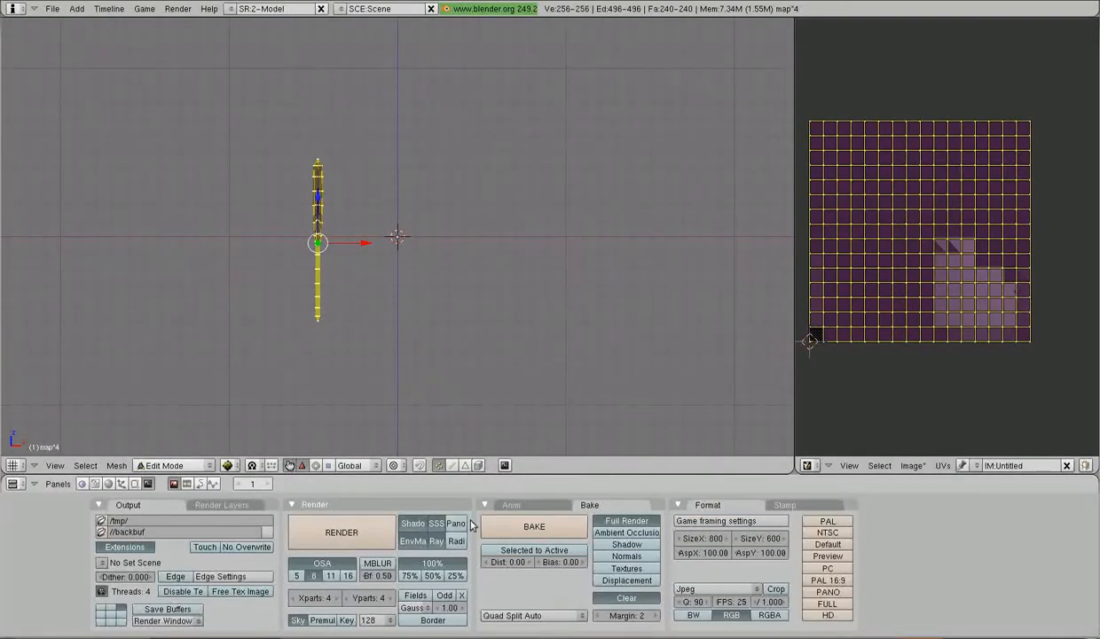
click(556, 530)
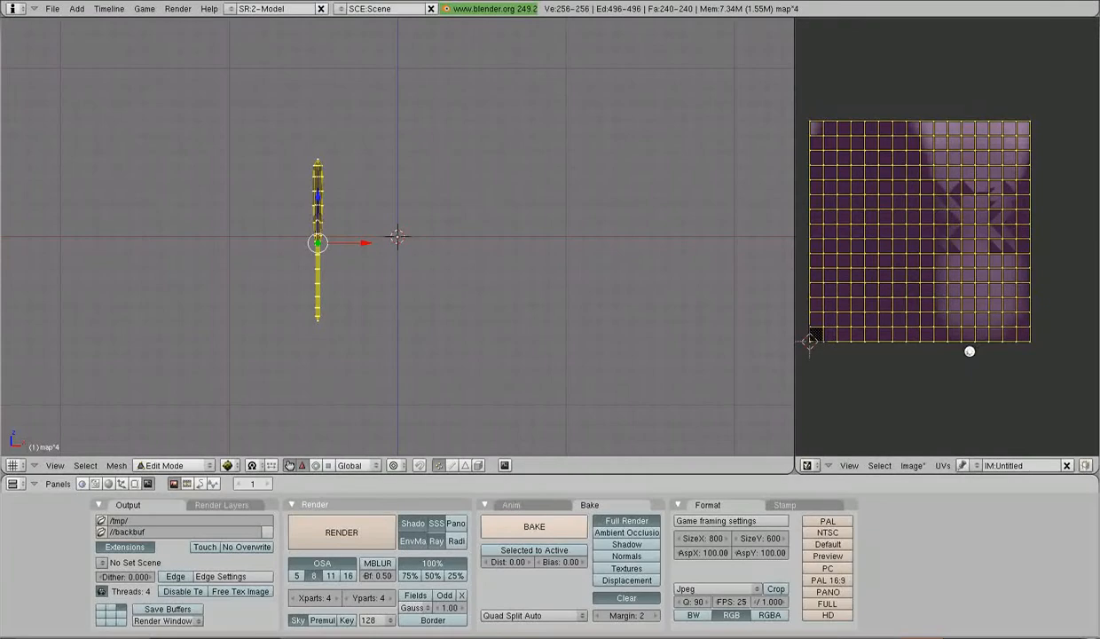
scroll(980, 271, up, 1)
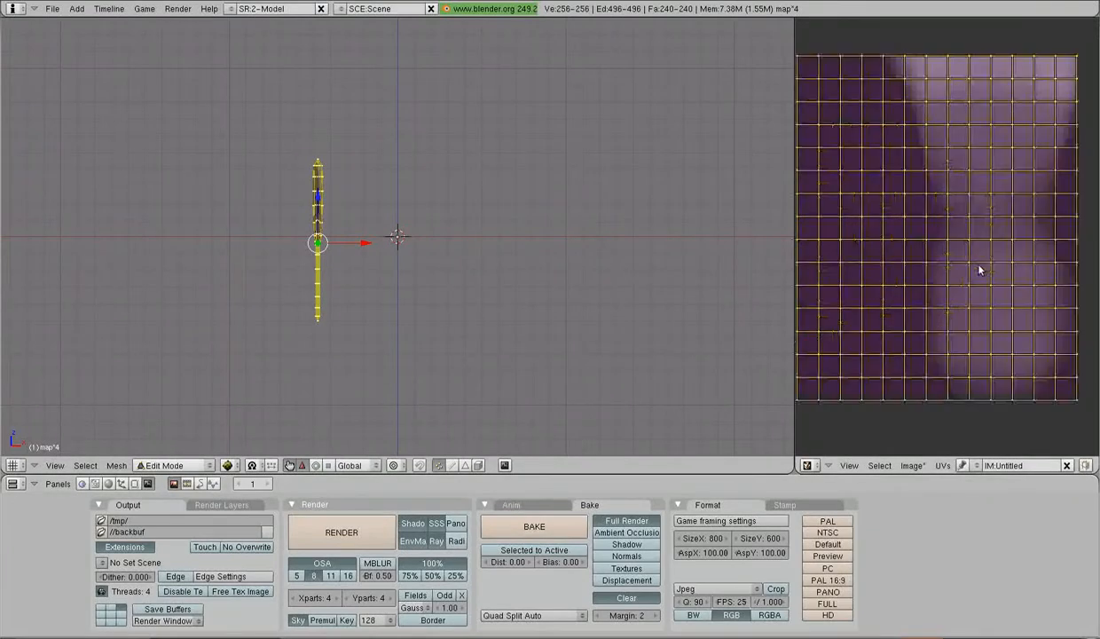
scroll(981, 271, up, 2)
scroll(981, 273, down, 3)
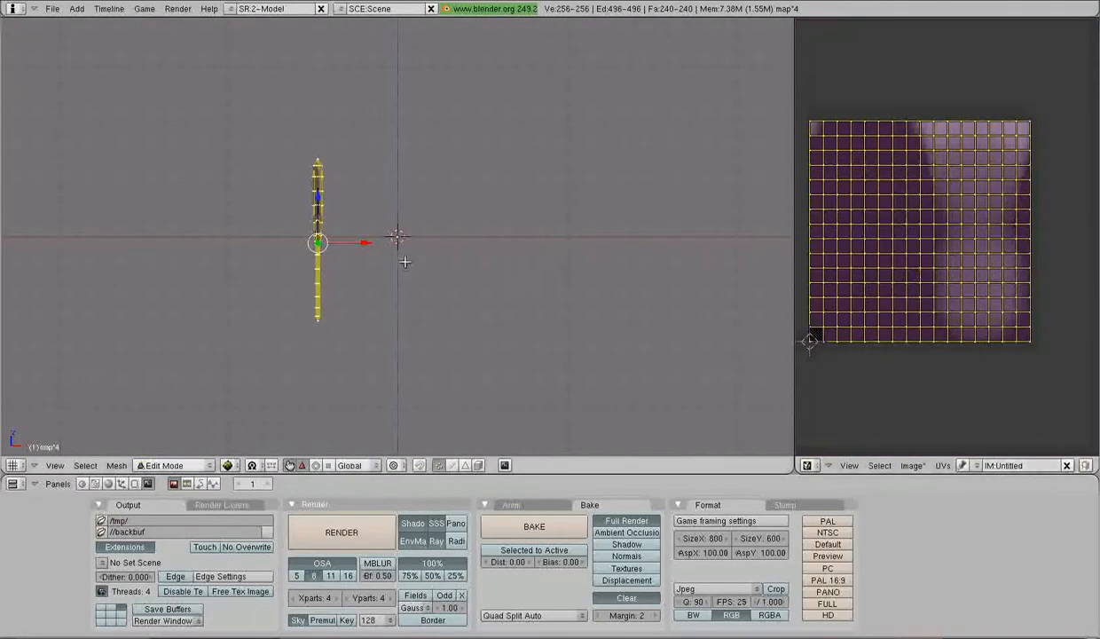
Put the sculpt in Texture Paint mode and set the brush to pure red with opacity 0.65 and falloff 1.000.
click(134, 484)
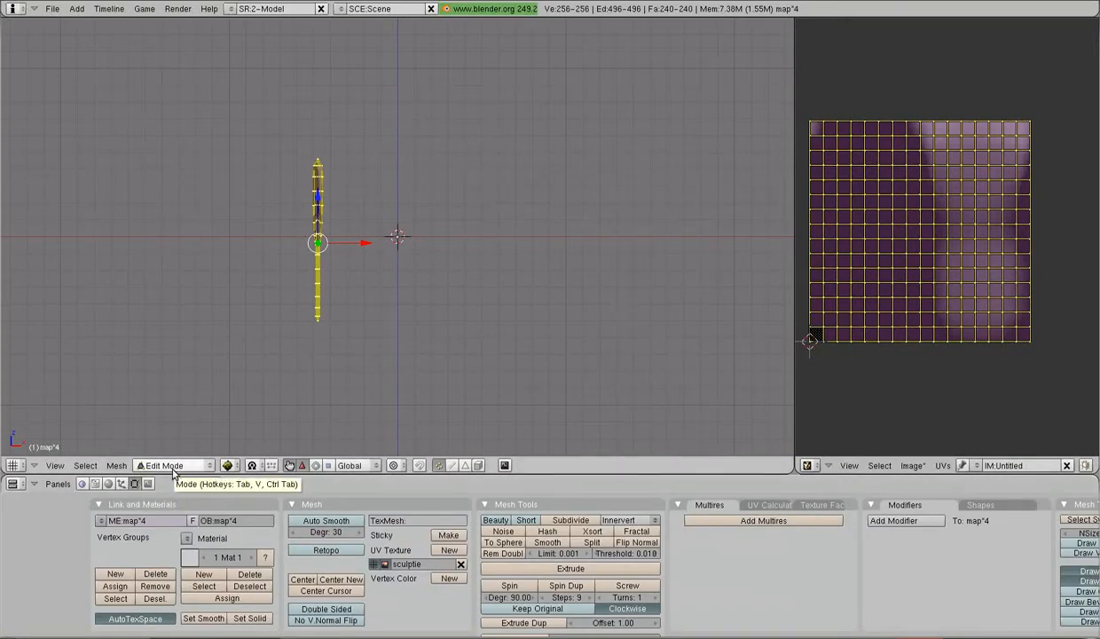
click(173, 470)
click(184, 399)
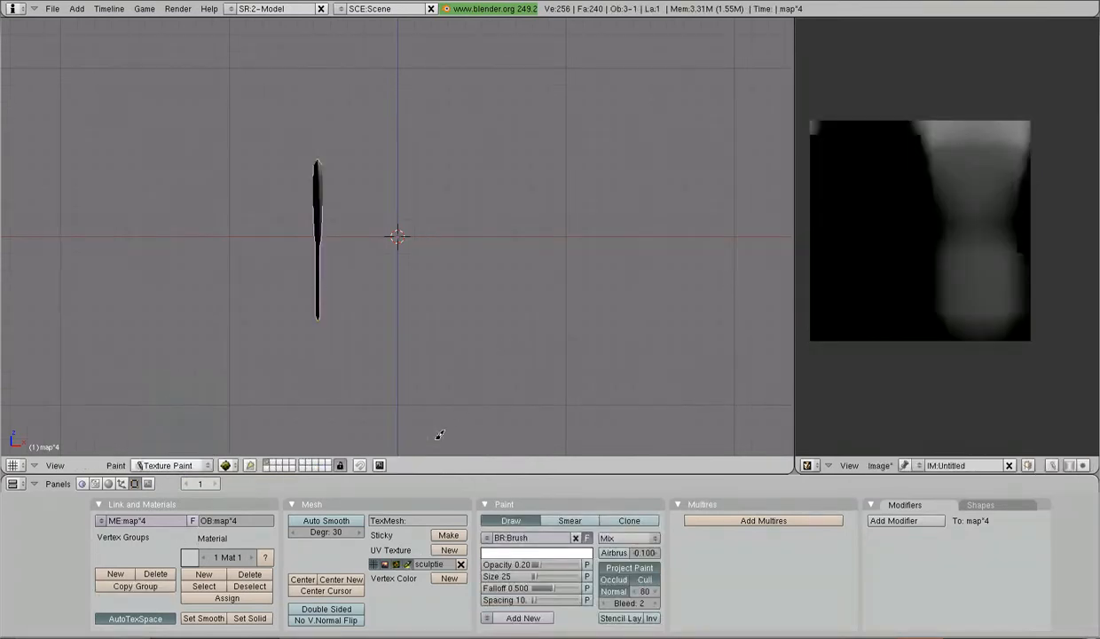
click(534, 554)
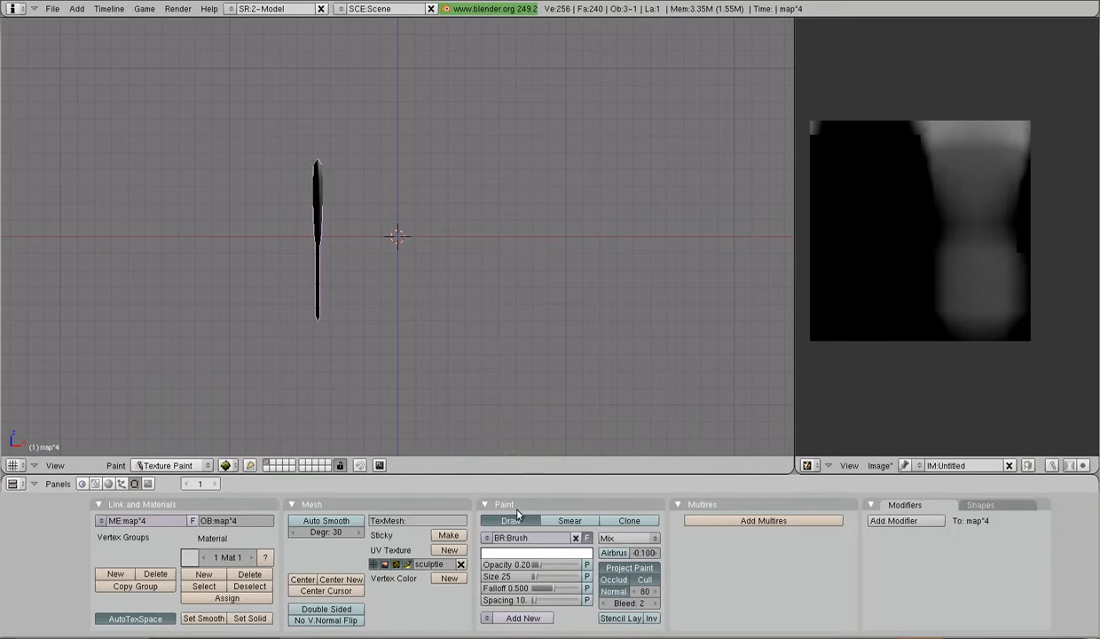
click(542, 552)
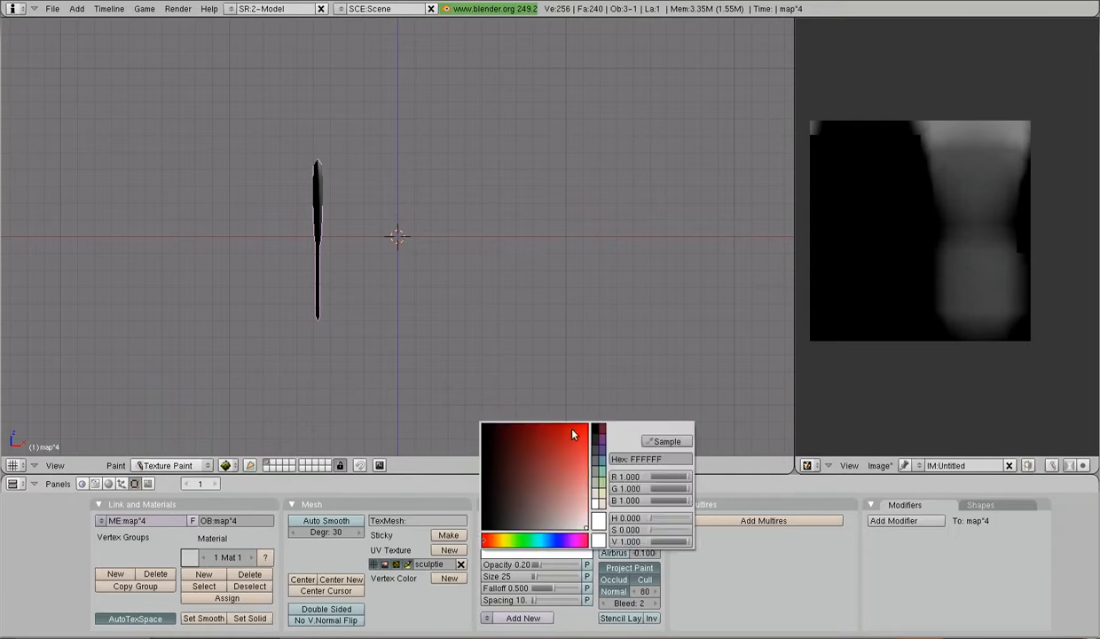
drag(573, 434, 592, 418)
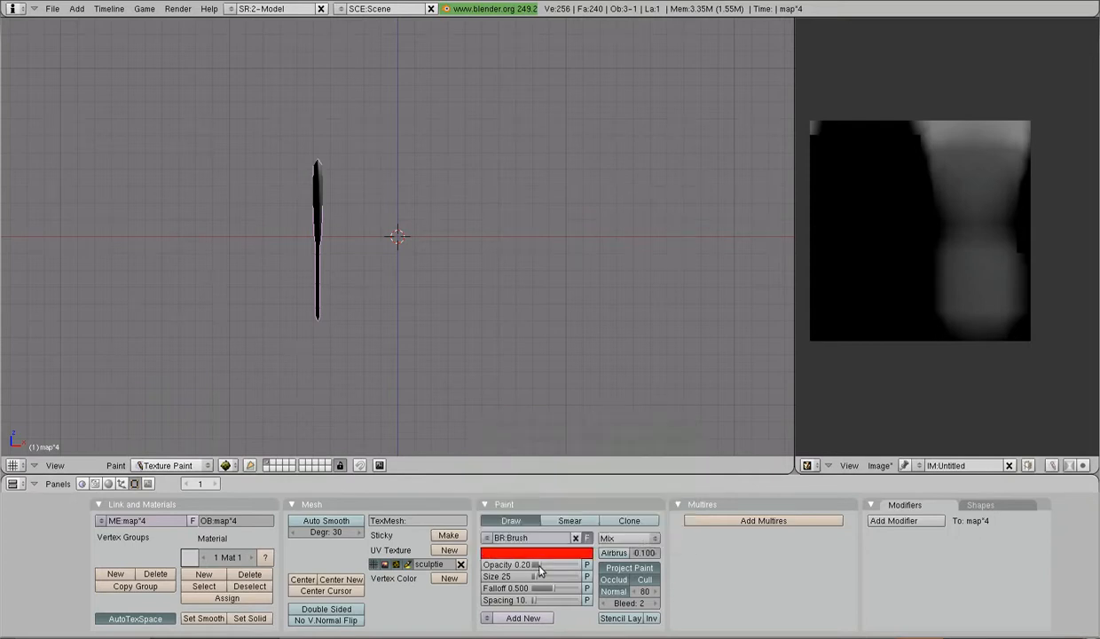
mouse_move(555, 568)
mouse_down()
mouse_move(539, 564)
mouse_move(555, 588)
mouse_move(578, 586)
mouse_up()
Paint a single red dot near the upper corner of the sculpt's head on both the lit and the dark side.
middle_drag(403, 268, 314, 184)
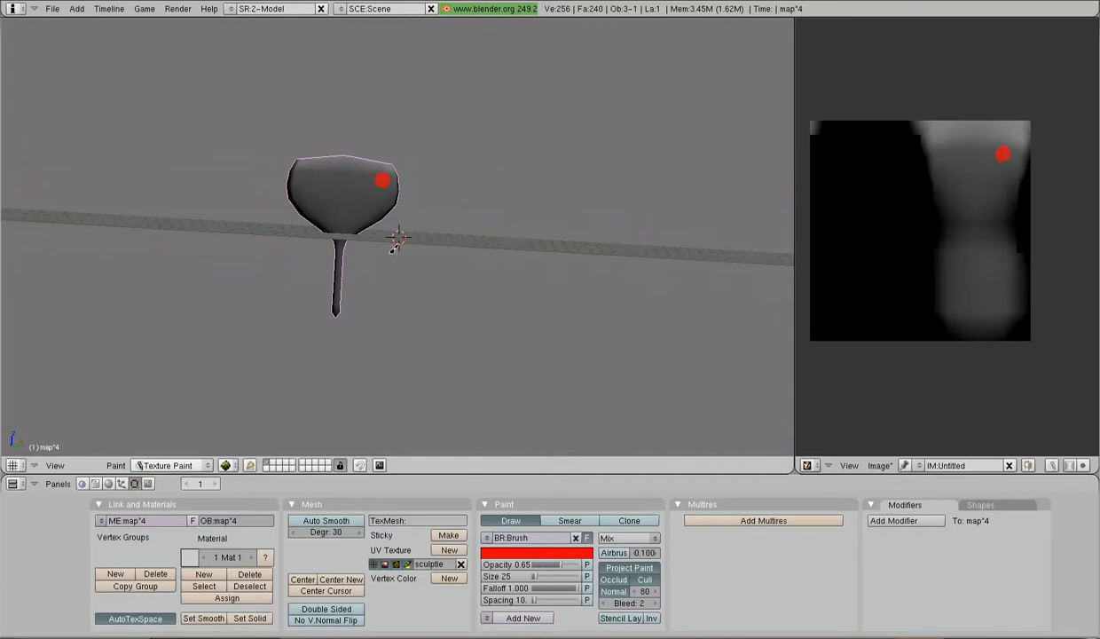
middle_drag(382, 240, 561, 191)
click(436, 184)
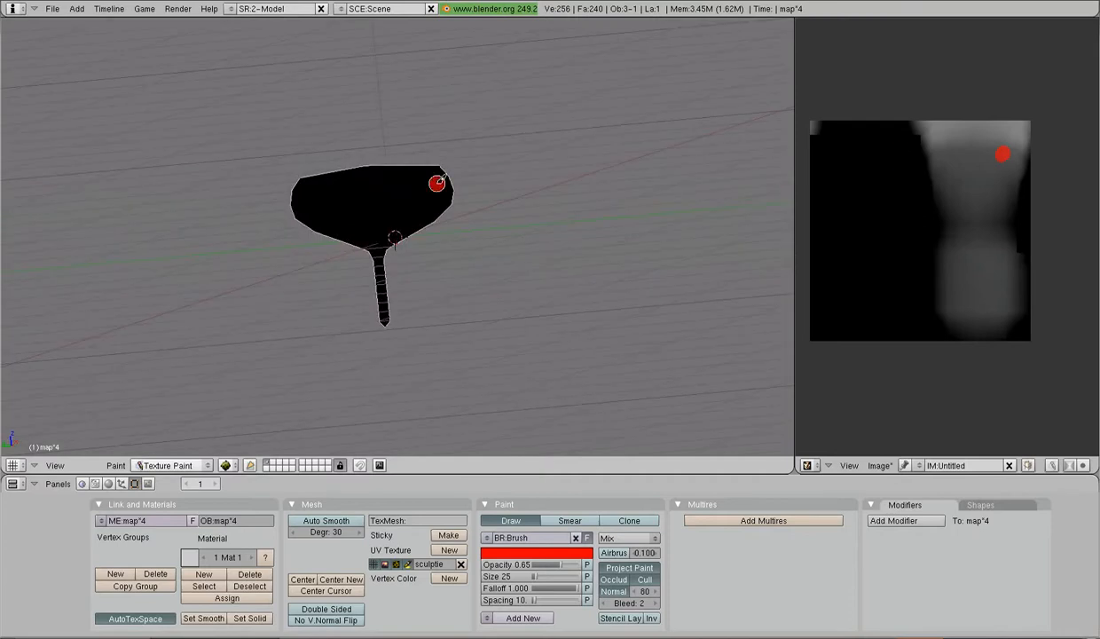
Paint a soft blue curved stroke on the head's dark side with falloff 0.156, plus a dotted one above it with spacing 82.
click(554, 555)
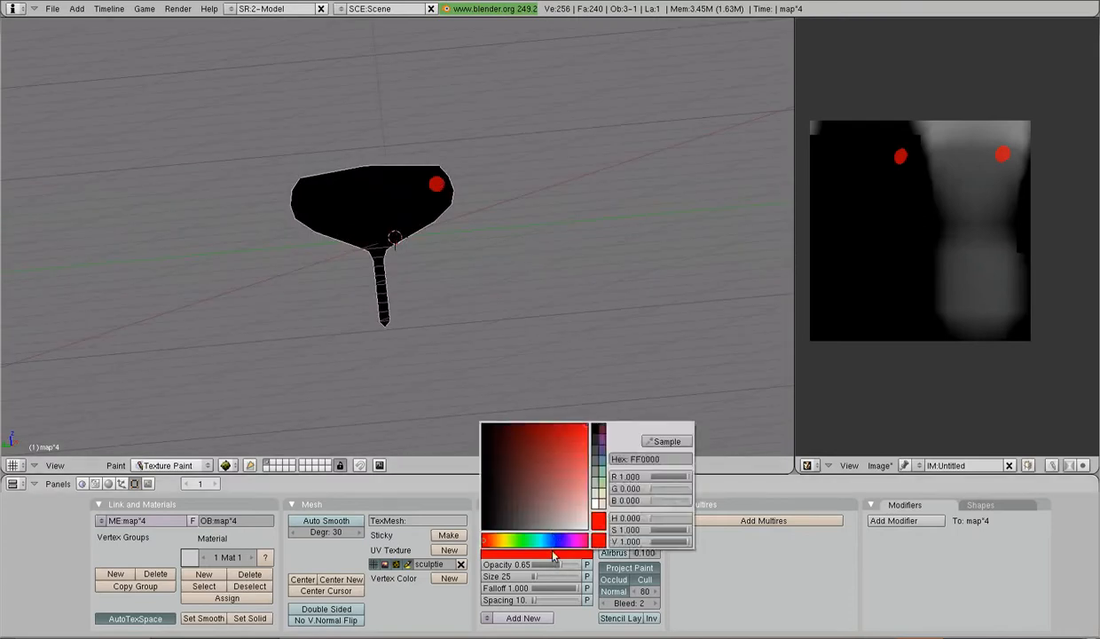
click(557, 536)
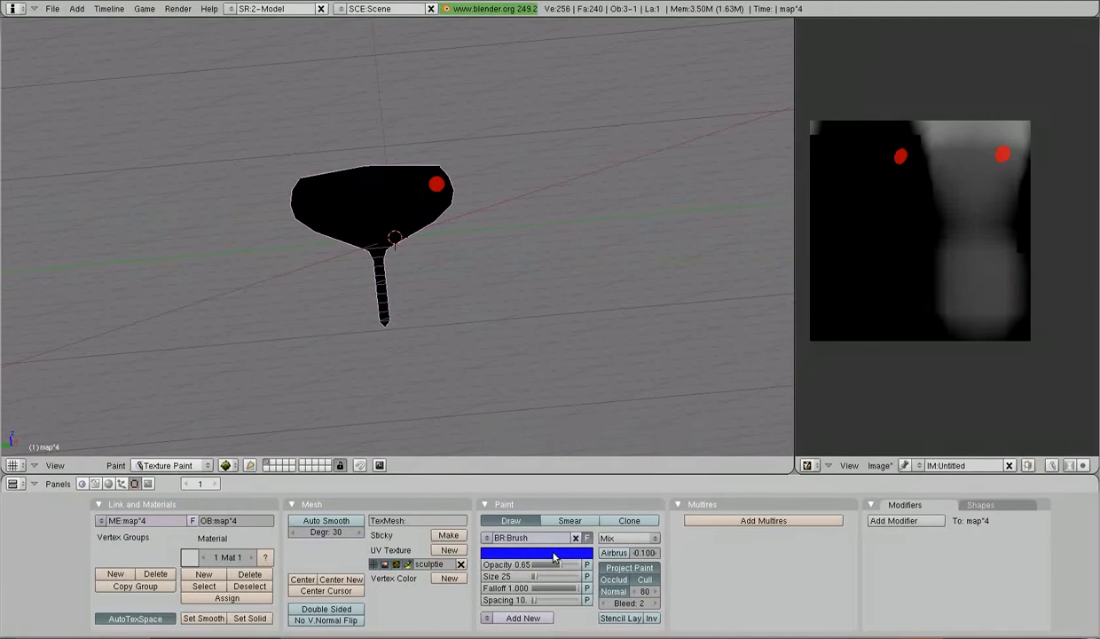
mouse_move(568, 591)
mouse_down()
mouse_move(543, 589)
mouse_move(557, 593)
mouse_move(536, 603)
mouse_move(550, 605)
mouse_up()
drag(311, 190, 386, 222)
drag(544, 600, 571, 602)
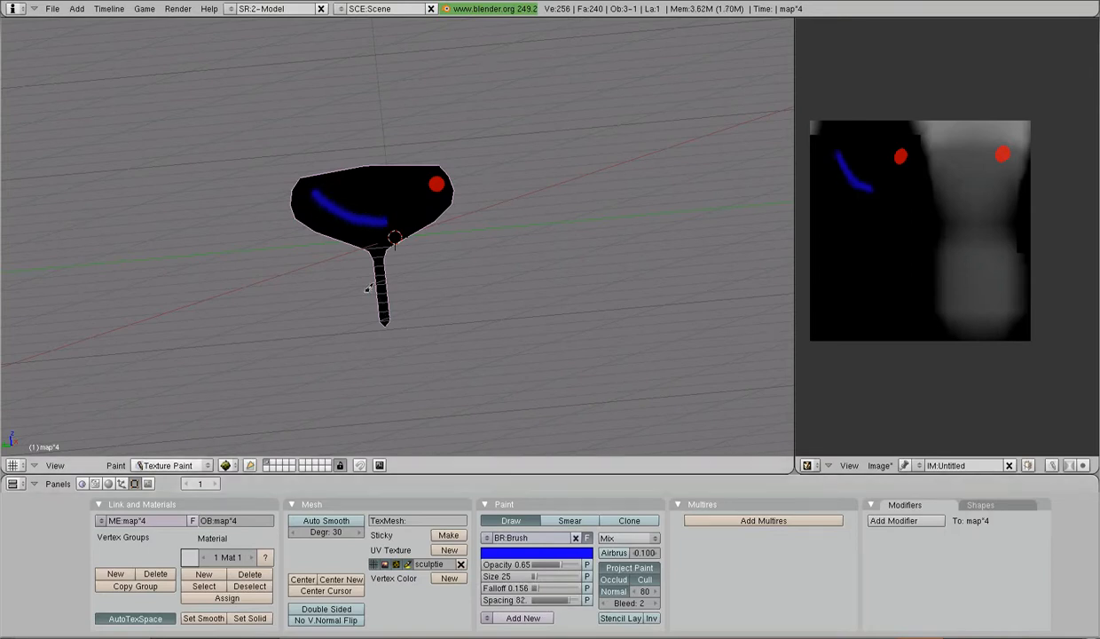
drag(338, 186, 434, 216)
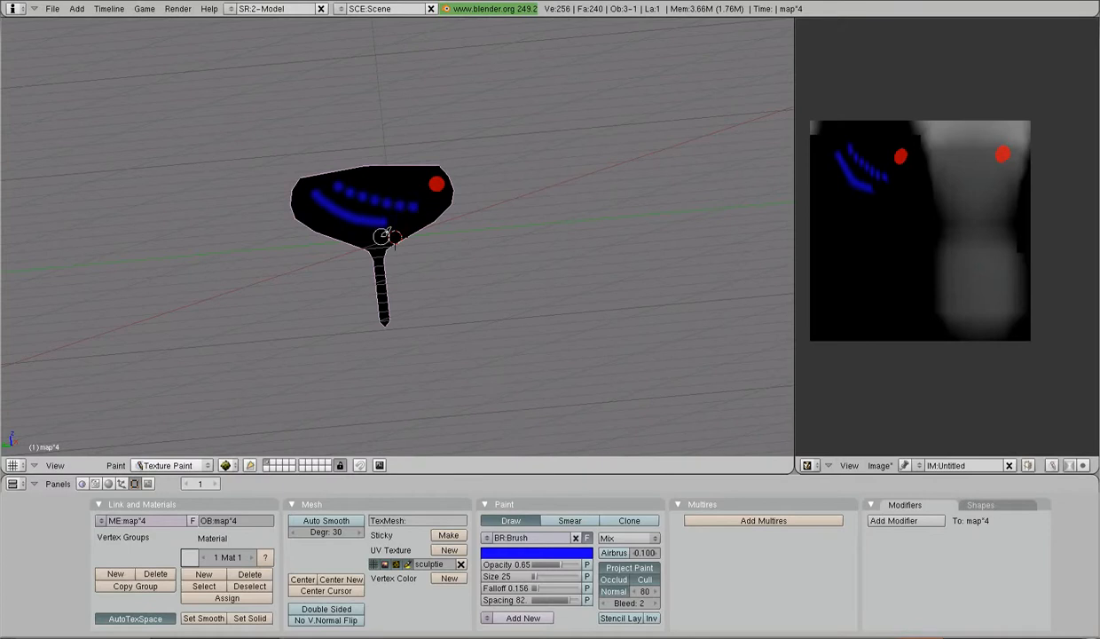
Change the brush color to green (00FF18) and paint two curved dotted strokes across the lit side of the head.
click(556, 555)
click(519, 542)
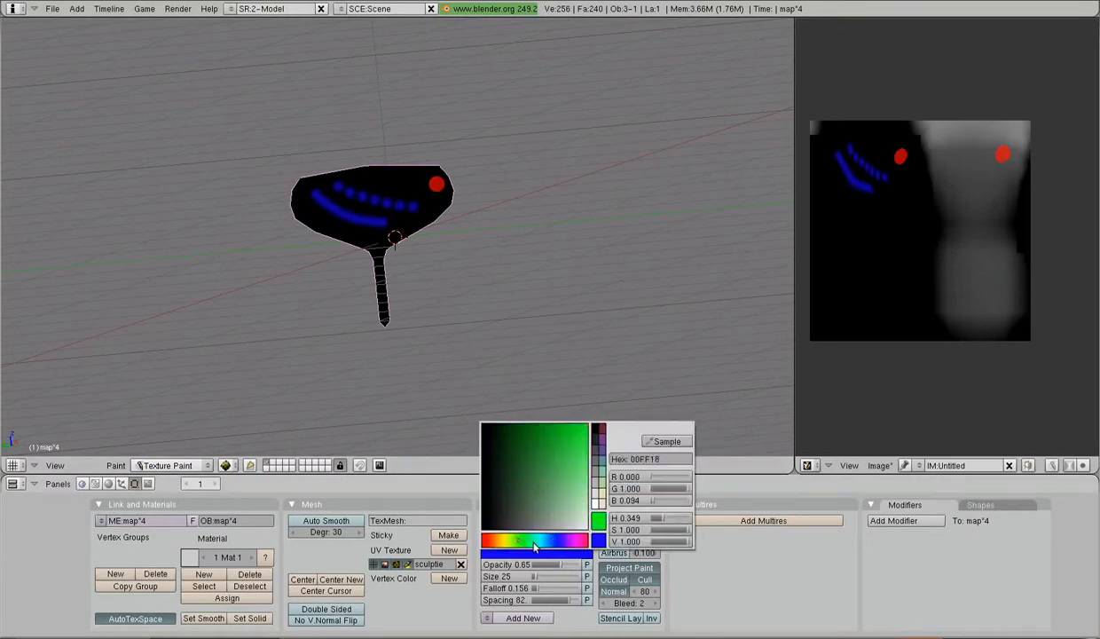
scroll(428, 285, up, 5)
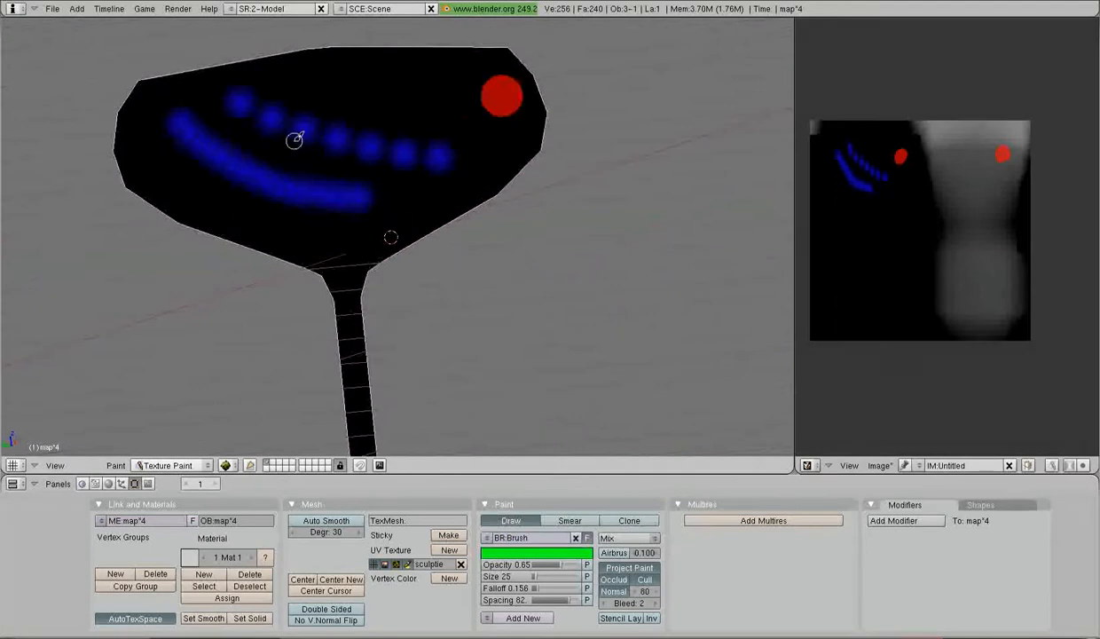
mouse_move(533, 165)
middle_down()
mouse_move(428, 177)
mouse_move(167, 256)
middle_up()
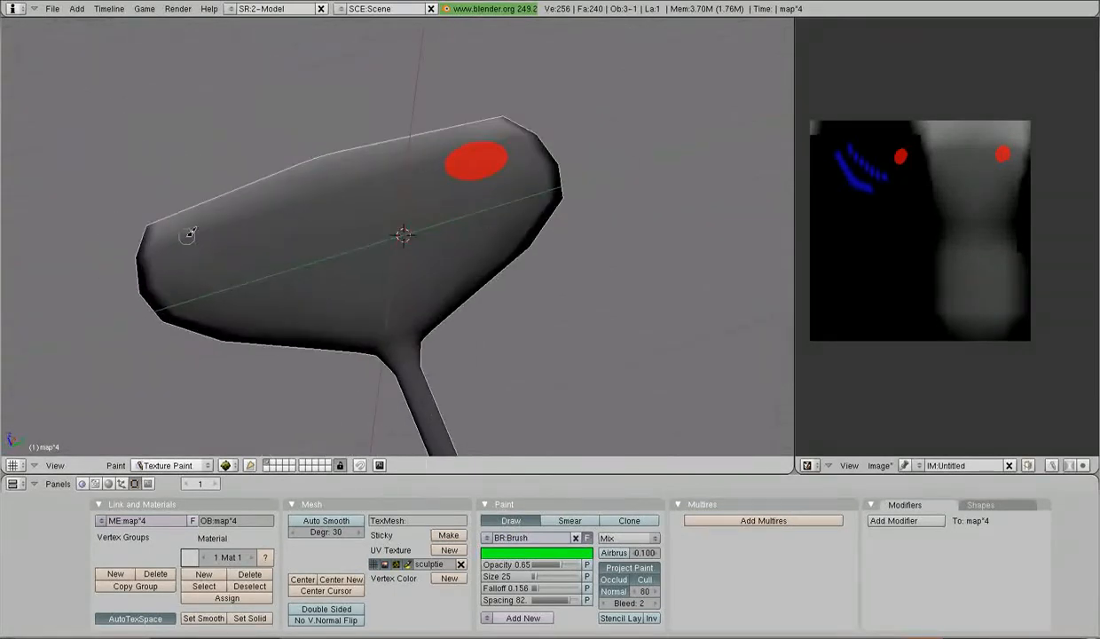
mouse_move(185, 238)
mouse_down()
mouse_move(259, 273)
mouse_move(375, 290)
mouse_up()
drag(206, 211, 401, 257)
Add two more green dotted strokes at spacing 100, and a continuous curved one below the others at spacing 1.0.
drag(552, 600, 577, 600)
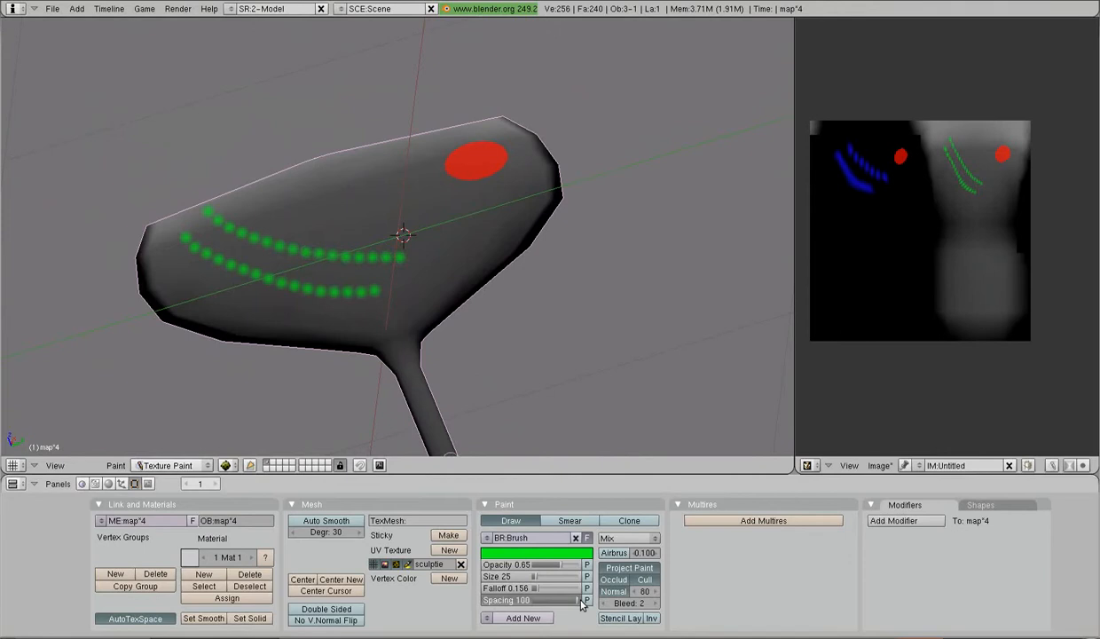
drag(278, 205, 443, 243)
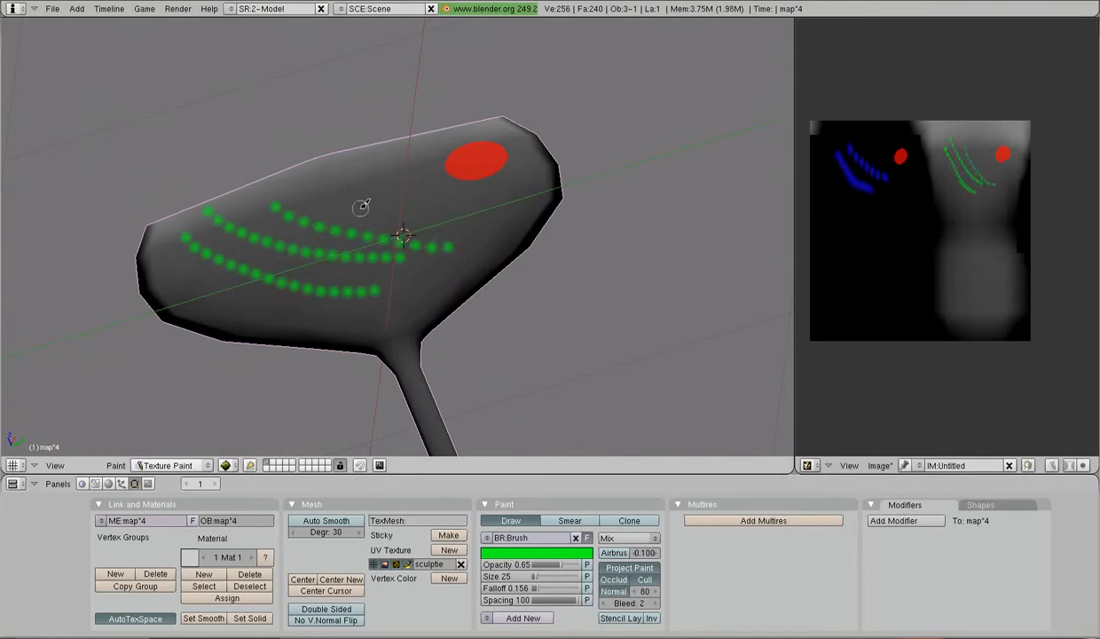
drag(305, 188, 457, 217)
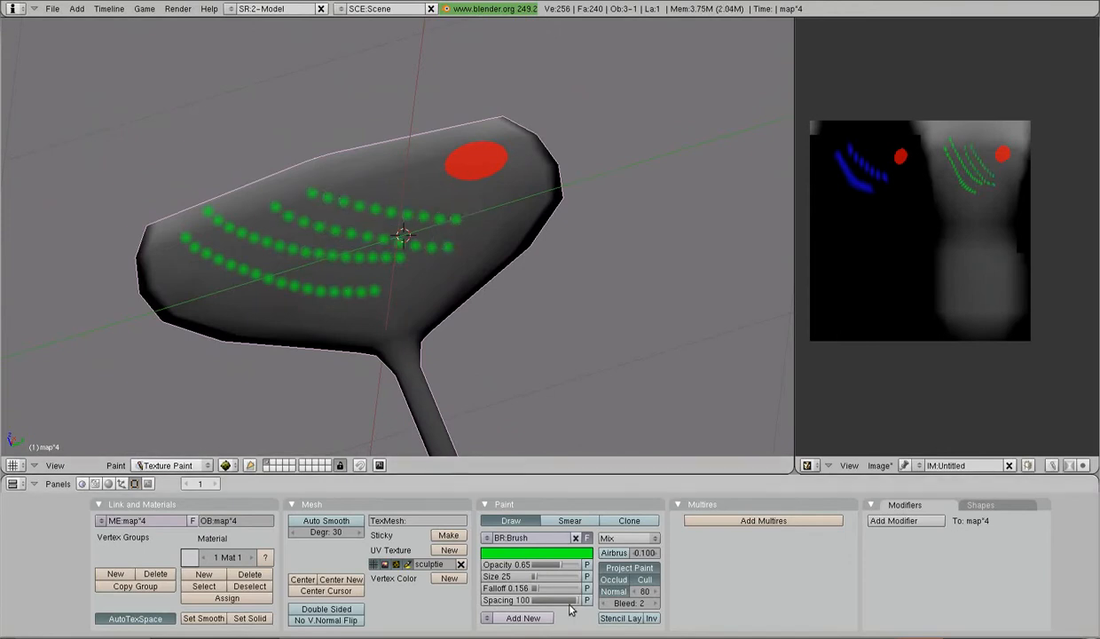
drag(557, 600, 486, 600)
mouse_move(178, 259)
mouse_down()
mouse_move(304, 310)
mouse_move(393, 310)
mouse_move(445, 265)
mouse_up()
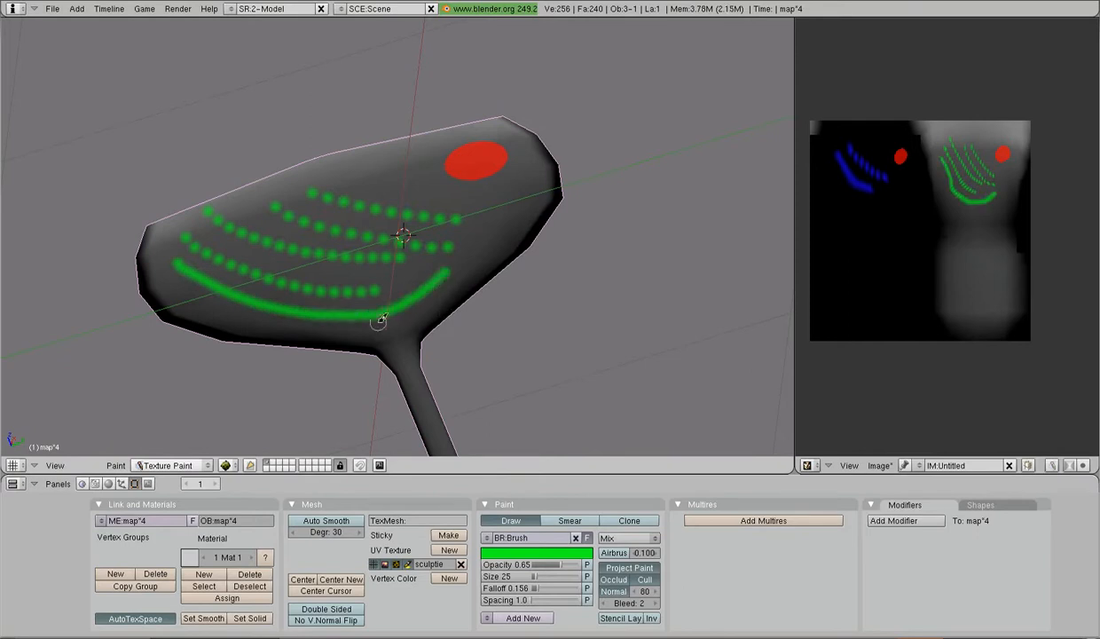
Paint orange bands around the sculpt's stem from several sides with brush size 130 and falloff 0.849.
mouse_move(266, 311)
middle_down()
mouse_move(278, 346)
mouse_move(314, 185)
mouse_move(328, 173)
middle_up()
click(548, 553)
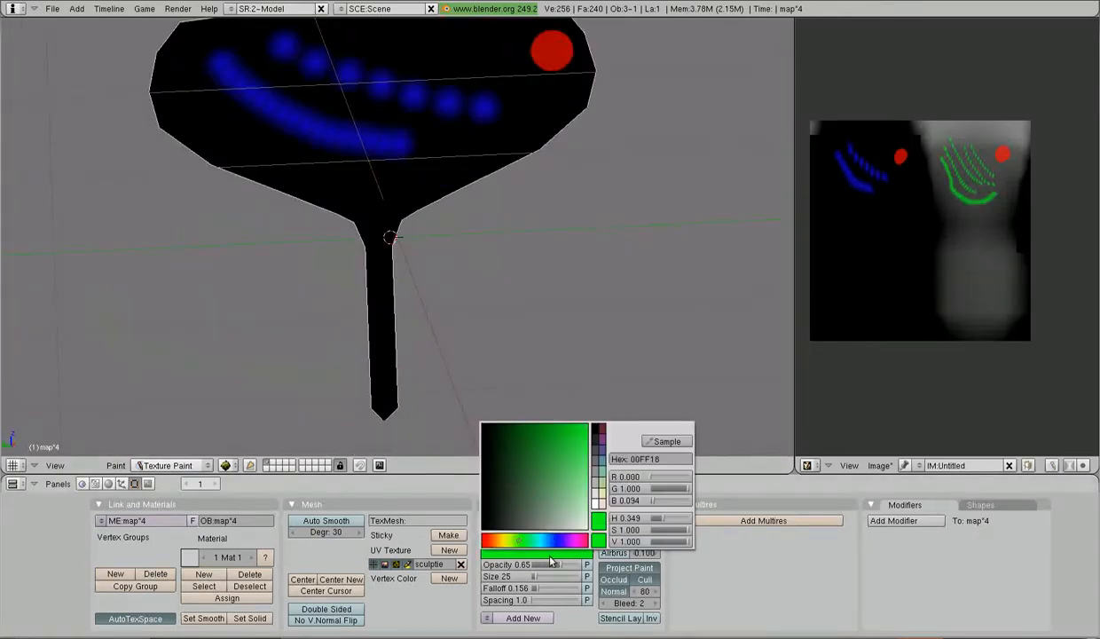
click(487, 543)
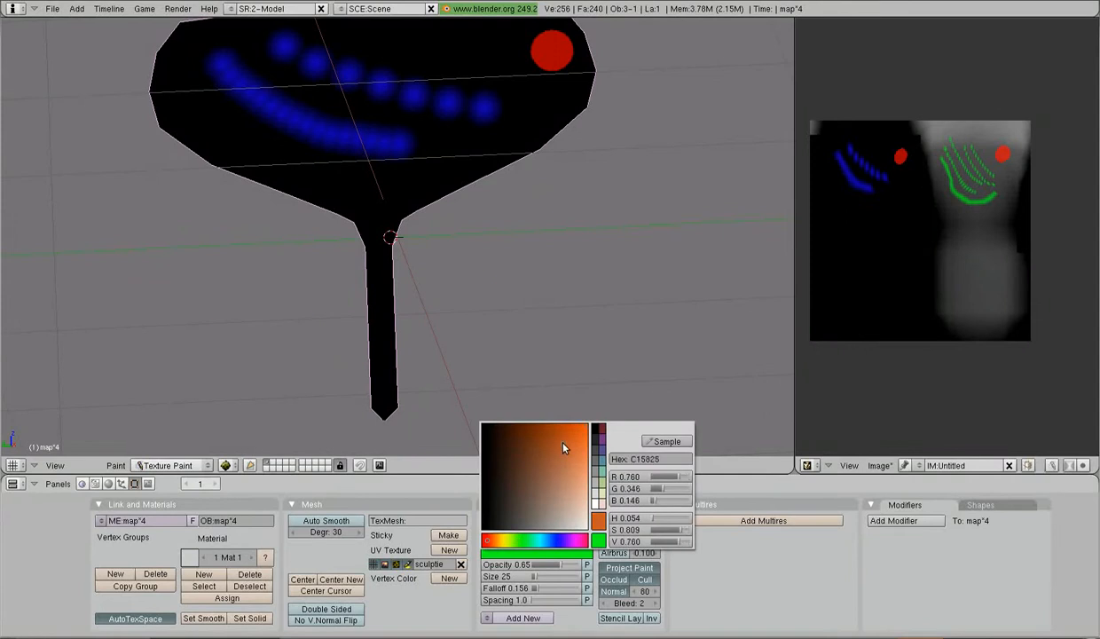
drag(538, 579, 568, 587)
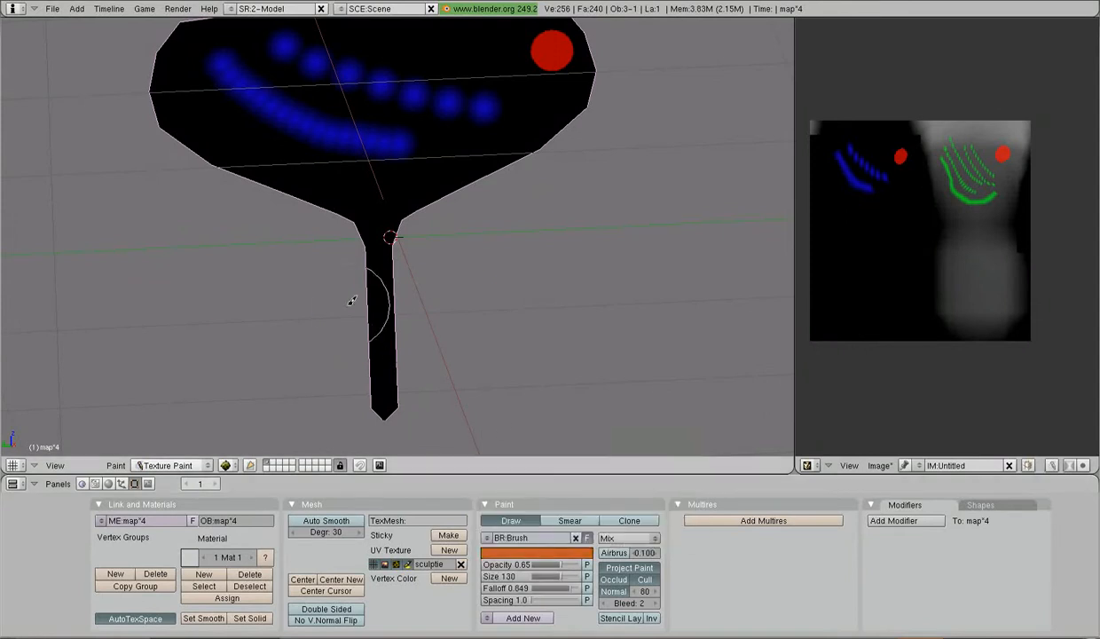
drag(352, 304, 417, 278)
middle_drag(516, 339, 362, 299)
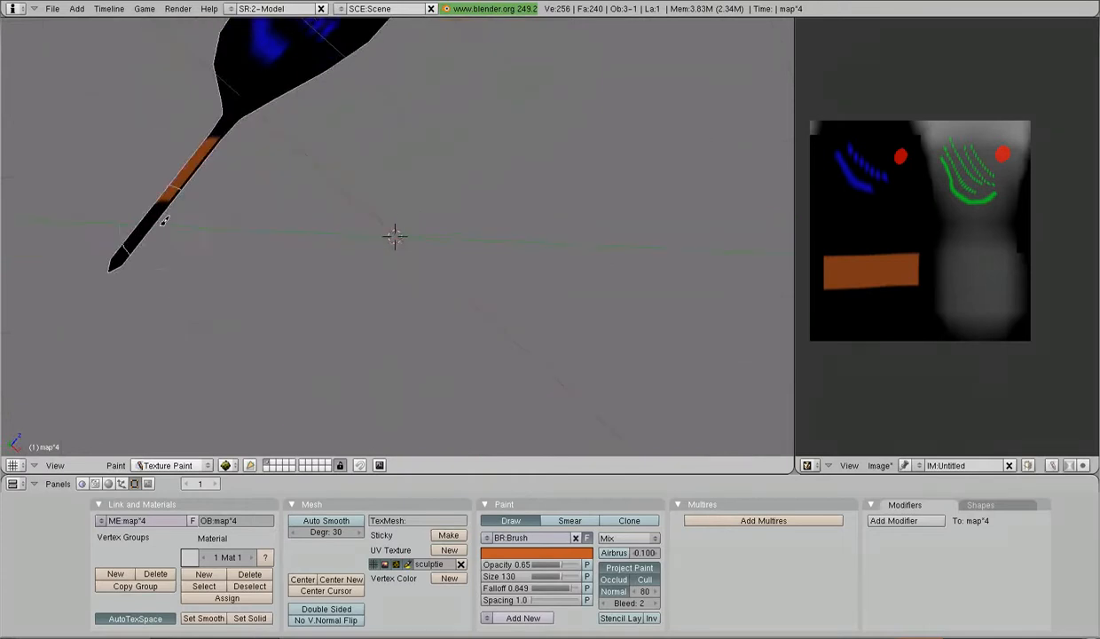
drag(164, 221, 173, 238)
mouse_move(369, 234)
middle_down()
mouse_move(434, 234)
mouse_move(206, 113)
middle_up()
mouse_move(389, 269)
mouse_down()
mouse_move(395, 284)
mouse_move(383, 291)
mouse_up()
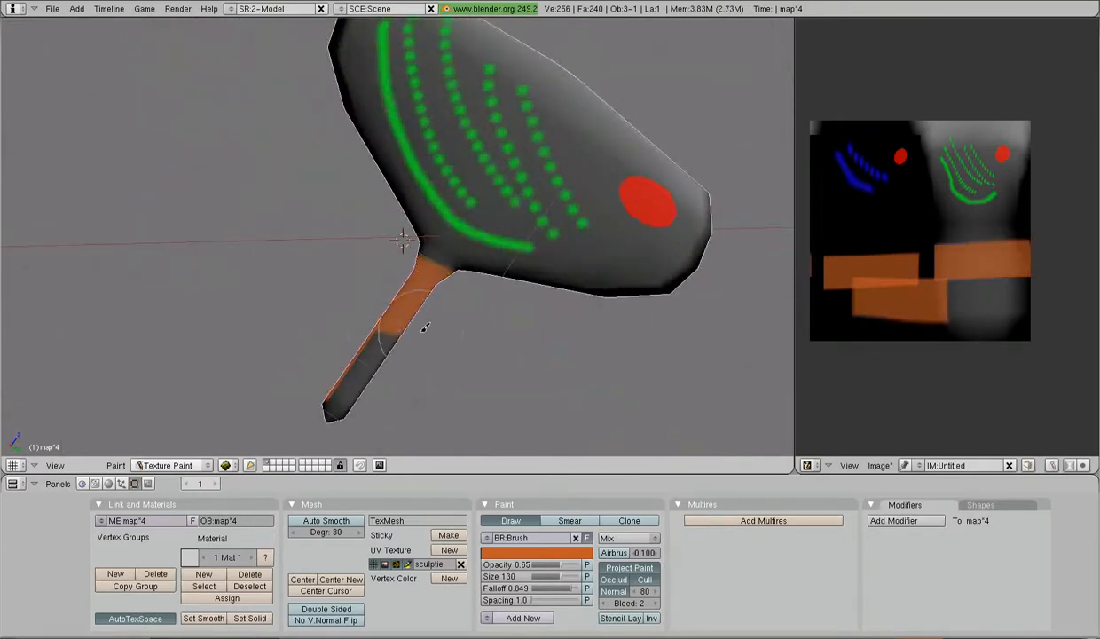
Paint broad translucent light blue strokes over both sides of the head with brush opacity 0.22.
click(559, 554)
click(543, 542)
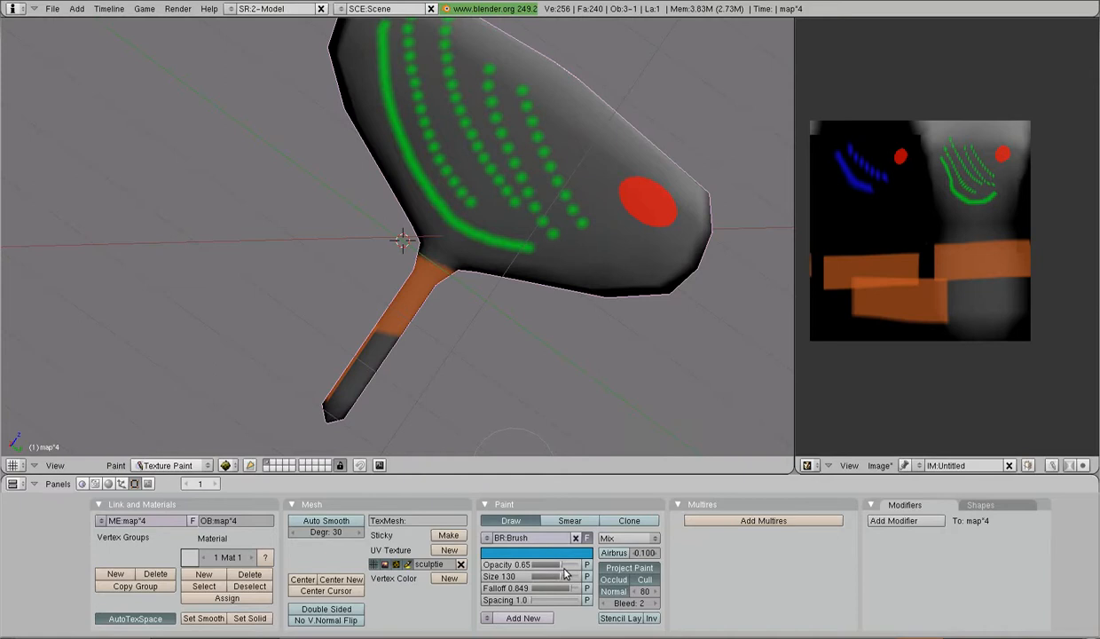
drag(564, 565, 540, 565)
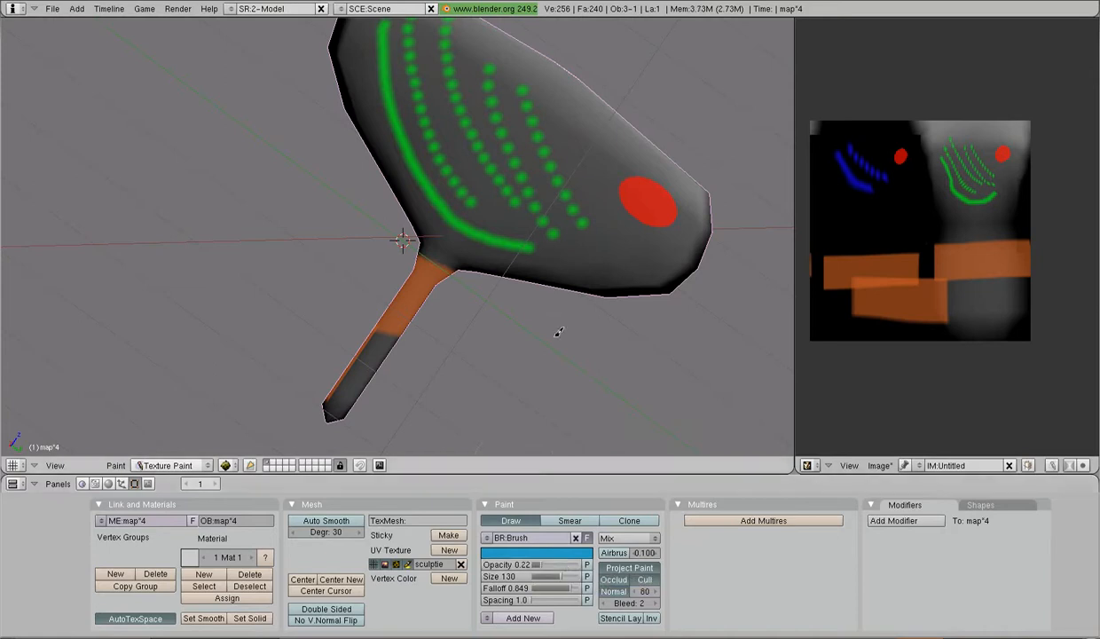
mouse_move(549, 257)
mouse_down()
mouse_move(503, 165)
mouse_move(449, 115)
mouse_move(483, 222)
mouse_move(399, 82)
mouse_move(634, 253)
mouse_move(535, 103)
mouse_move(503, 177)
mouse_move(606, 351)
mouse_up()
mouse_move(606, 351)
middle_down()
mouse_move(436, 241)
mouse_move(355, 220)
middle_up()
mouse_move(423, 229)
mouse_down()
mouse_move(649, 183)
mouse_move(675, 238)
mouse_move(629, 260)
mouse_move(591, 128)
mouse_move(611, 246)
mouse_move(550, 186)
mouse_move(575, 317)
mouse_up()
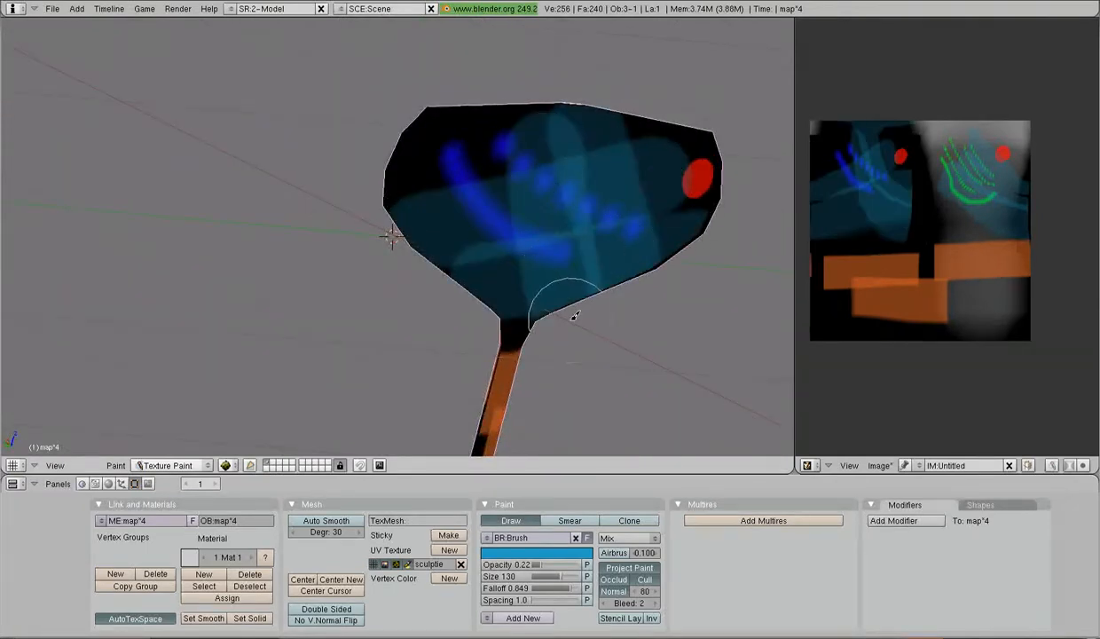
mouse_move(625, 358)
middle_down()
mouse_move(597, 378)
mouse_move(726, 365)
middle_up()
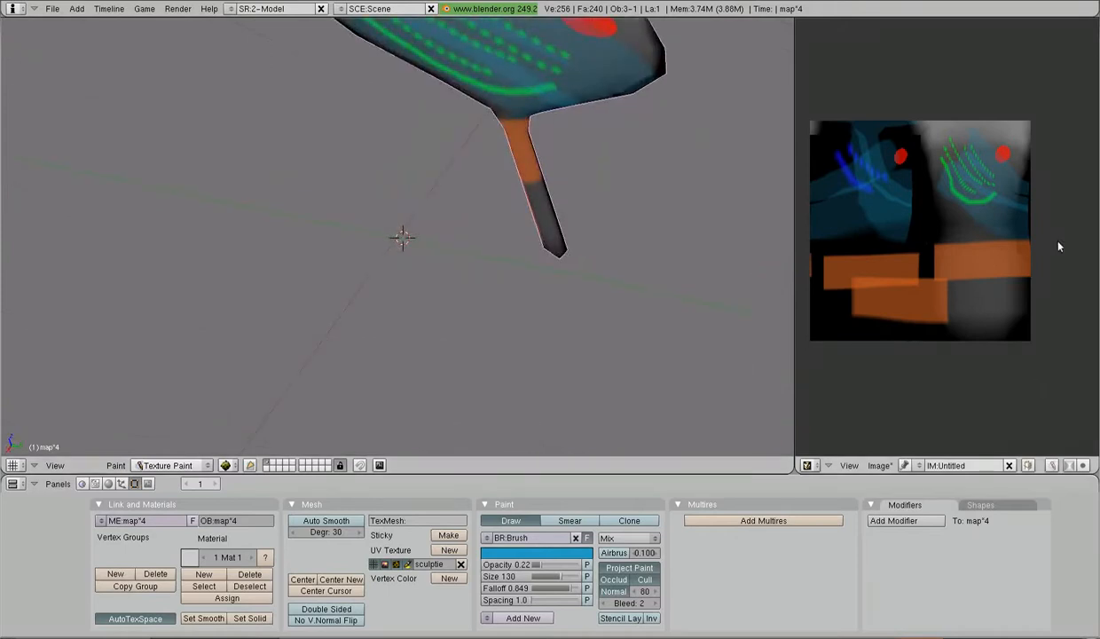
scroll(637, 279, down, 4)
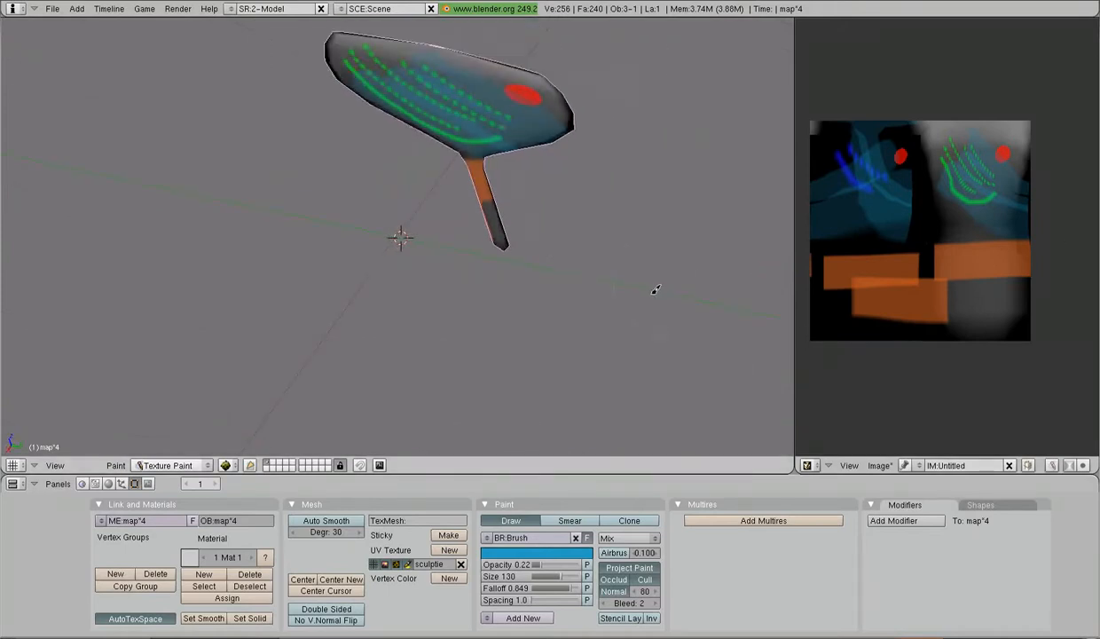
middle_drag(446, 292, 640, 233)
click(879, 466)
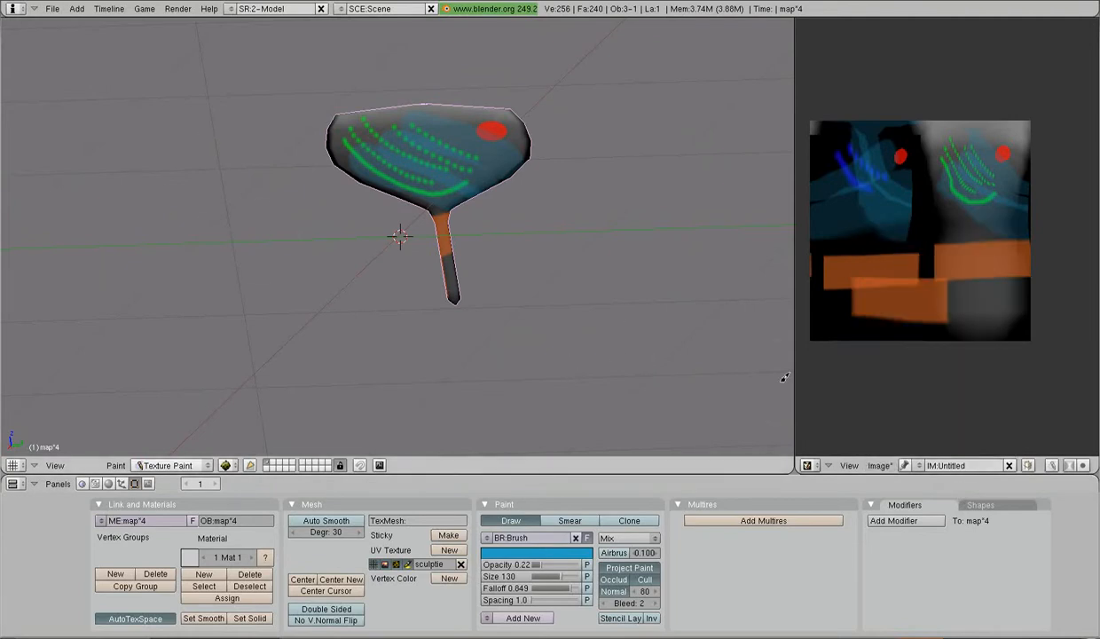
Save the painted image as Targa in the texturage multisculptes folder, overwriting texture multiple video.tga.
click(880, 466)
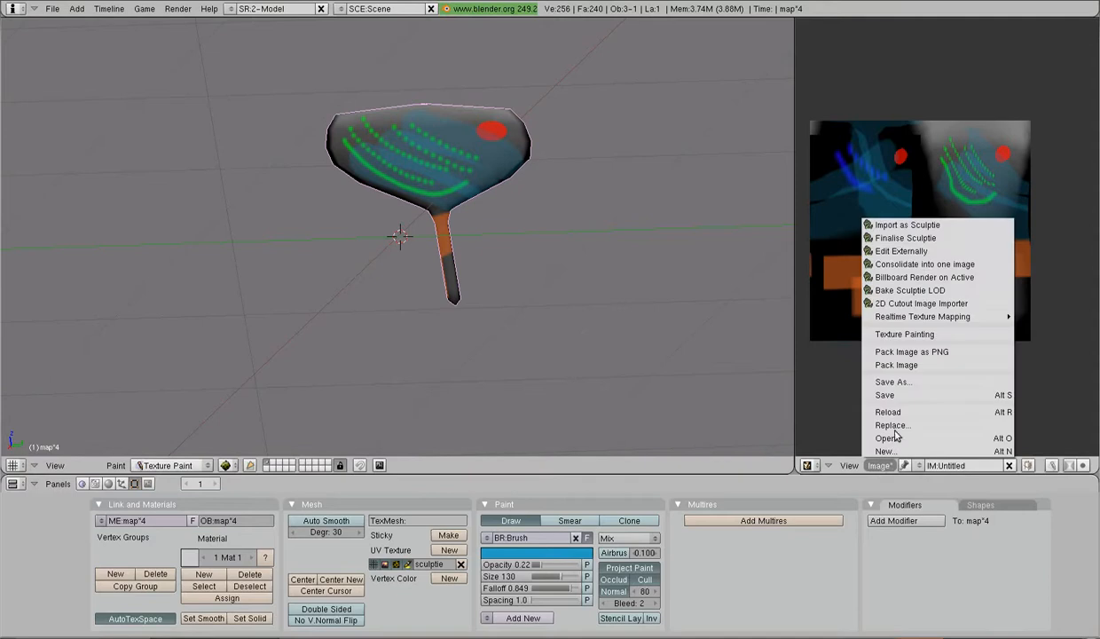
click(892, 396)
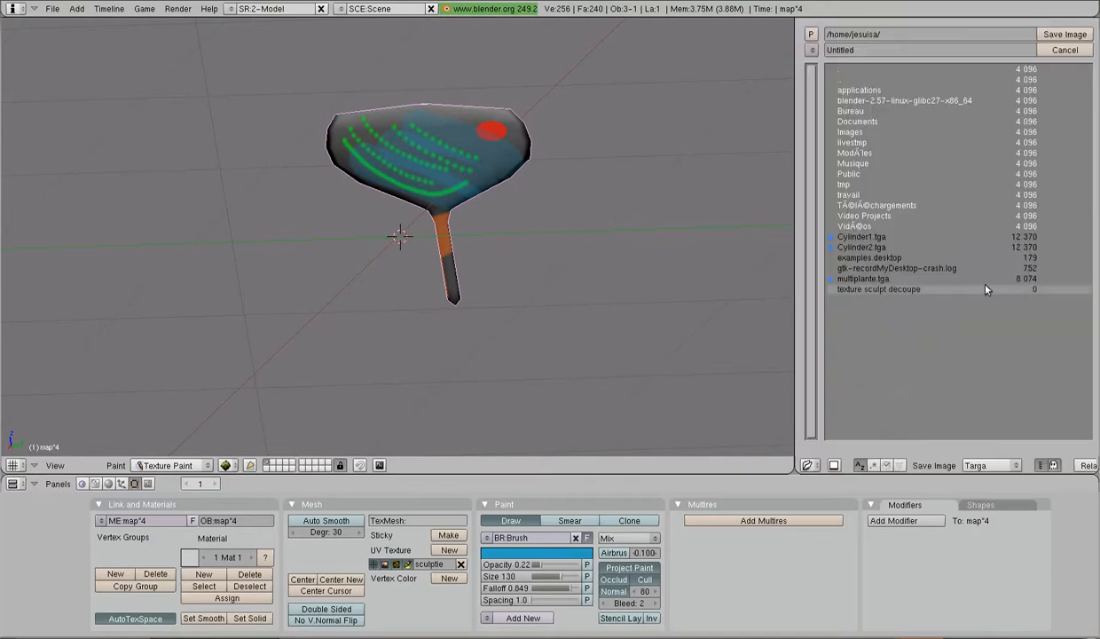
click(811, 50)
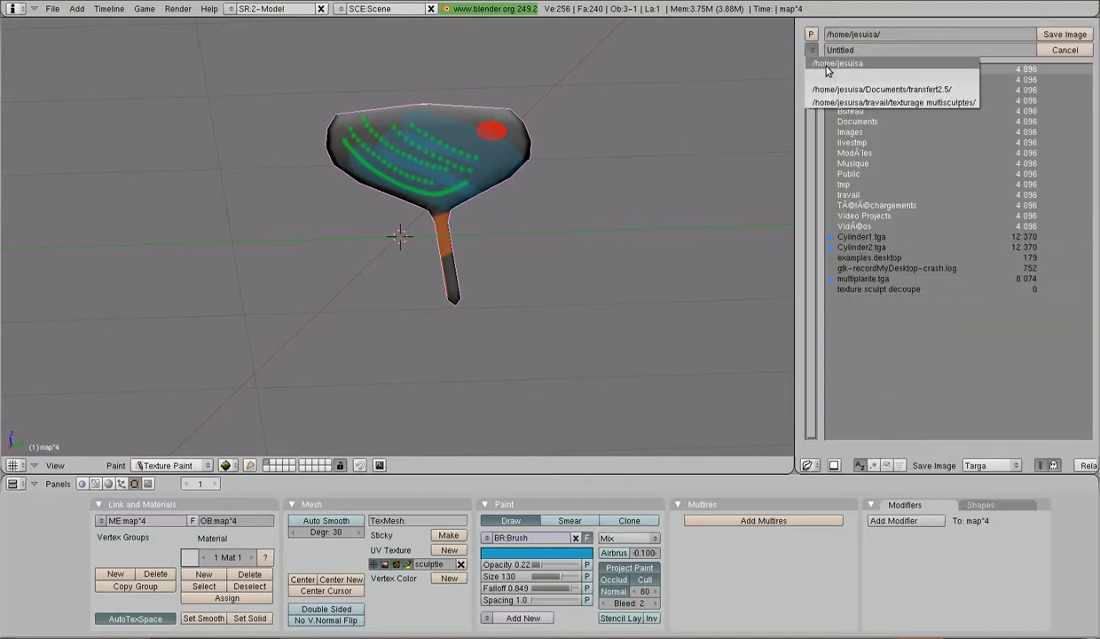
click(842, 65)
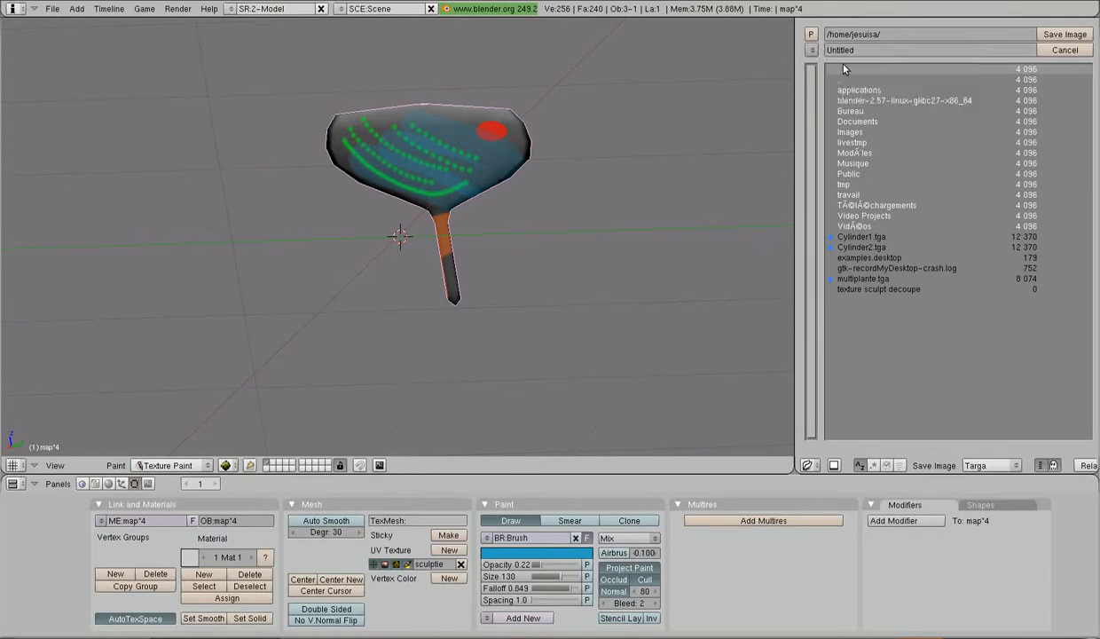
click(811, 49)
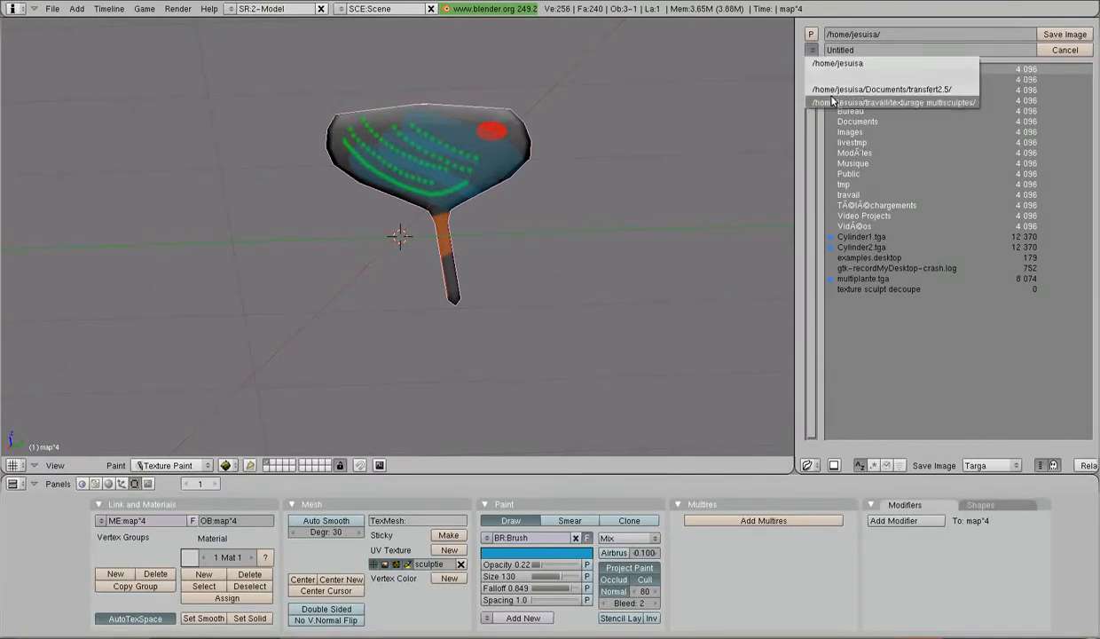
click(807, 95)
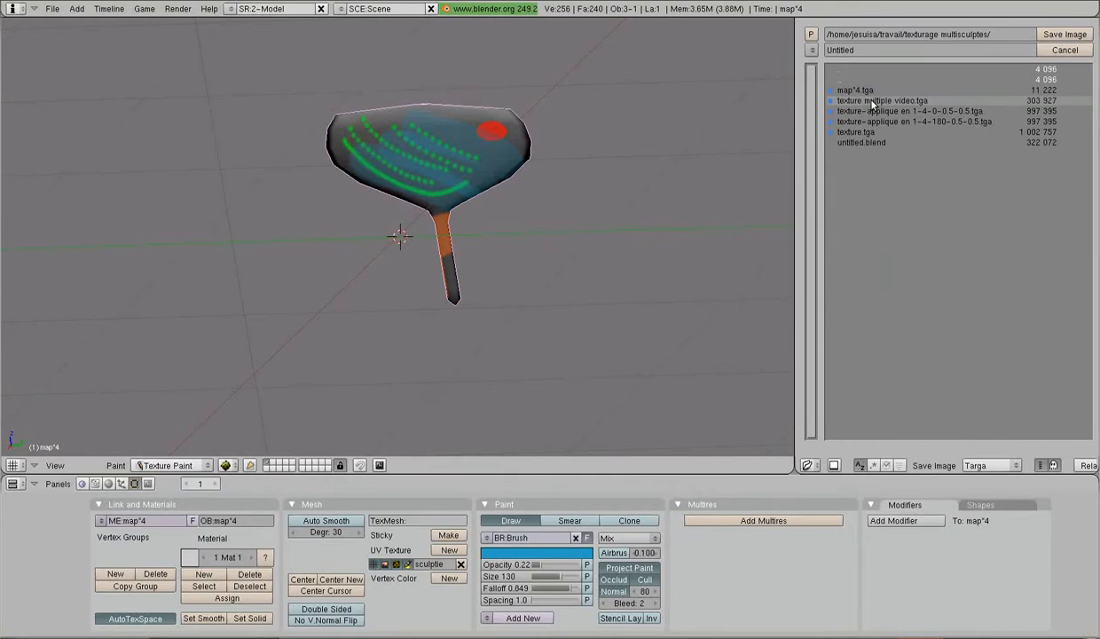
click(845, 99)
click(1063, 34)
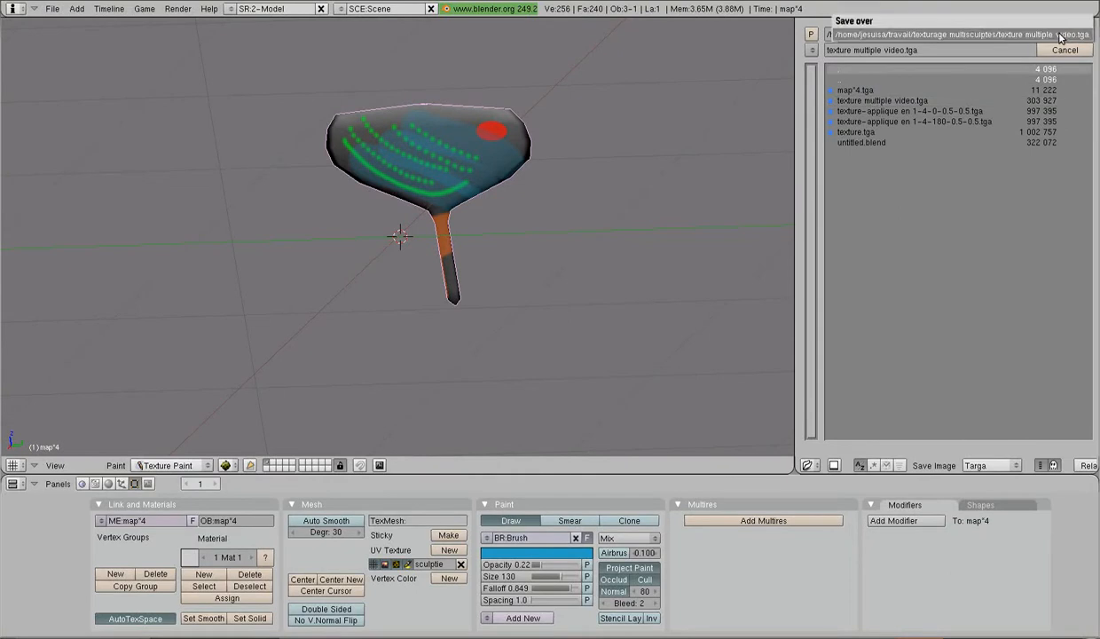
click(1061, 35)
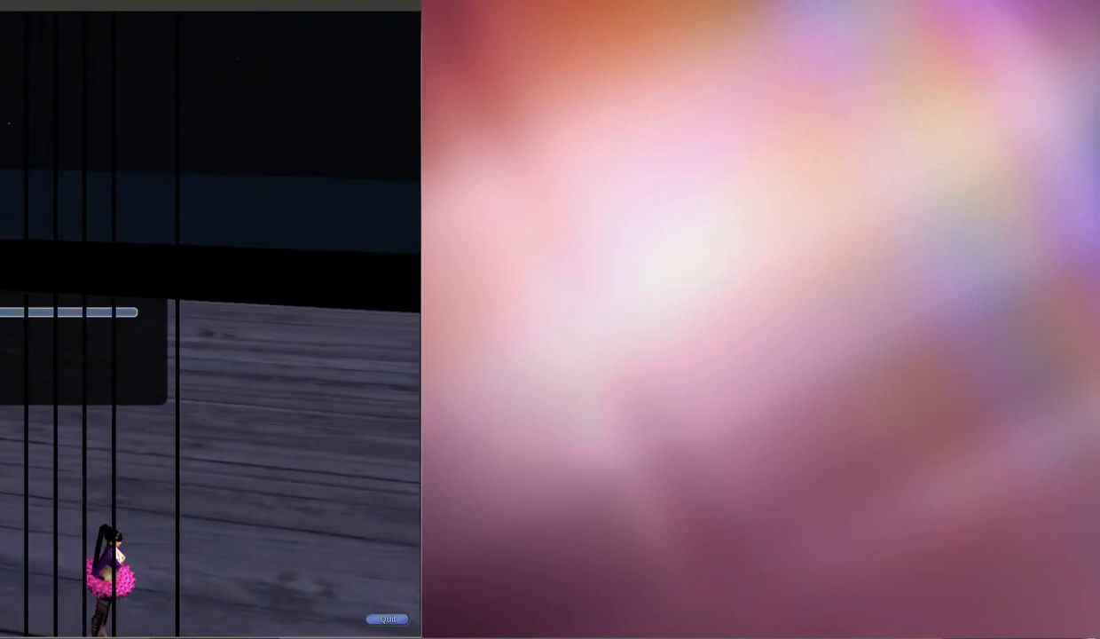
Switch to the Imprudence viewer and build a box on the wooden floor beside the avatar.
drag(0, 16, 467, 2)
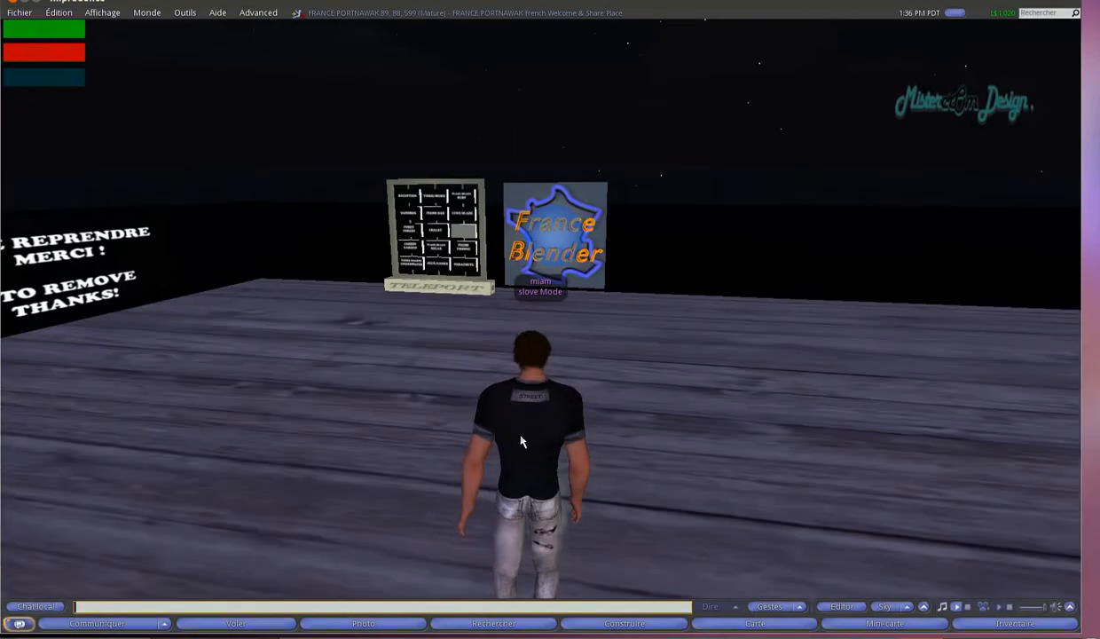
drag(522, 441, 655, 389)
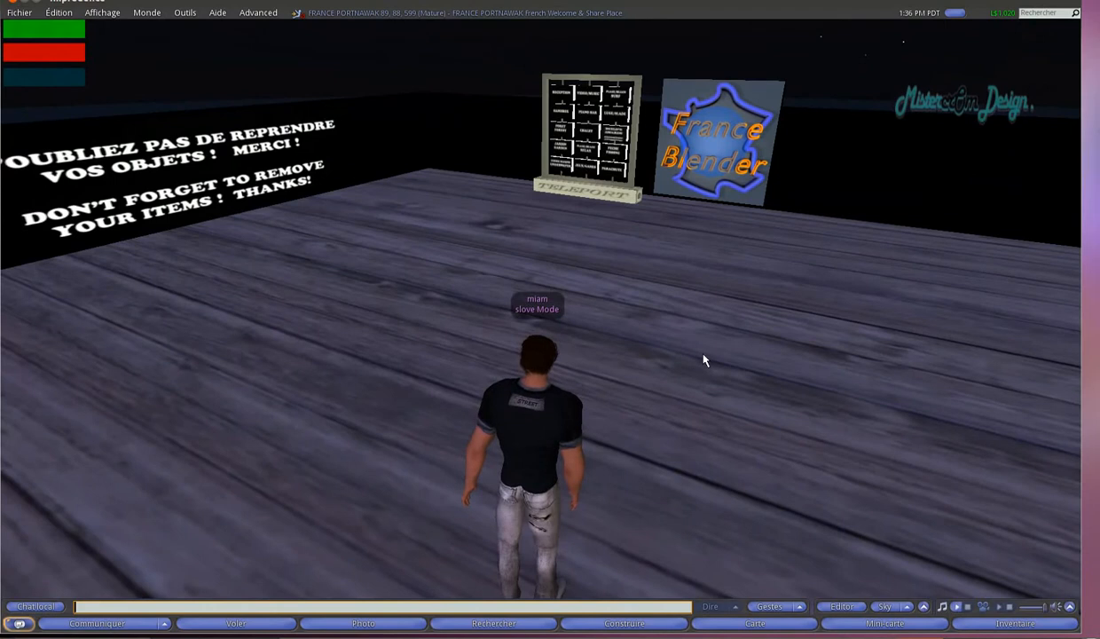
right_click(659, 398)
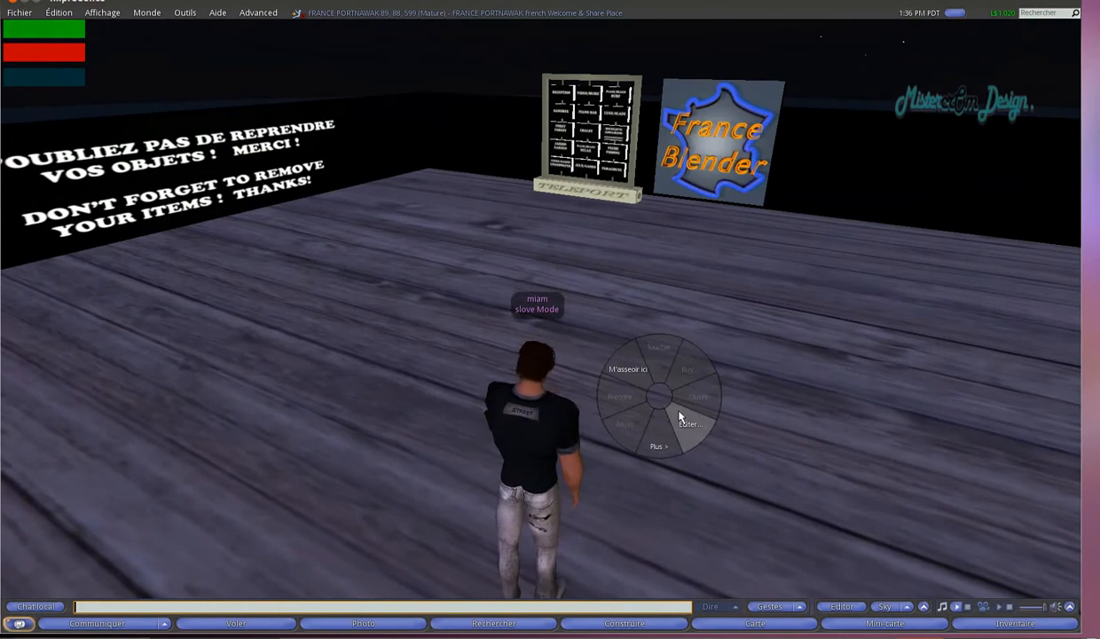
click(796, 481)
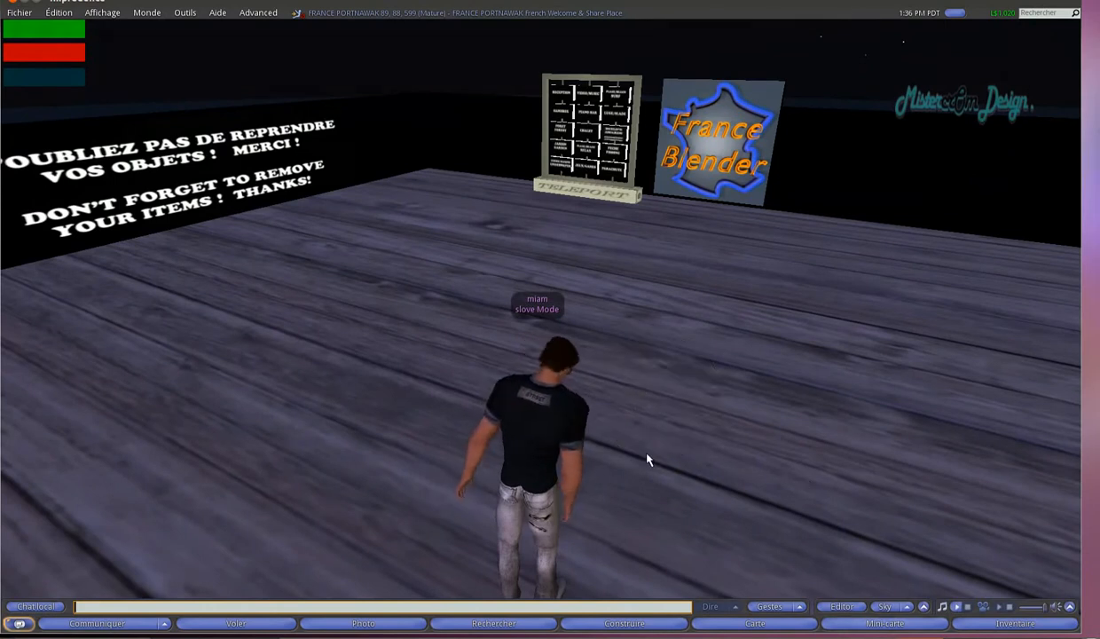
right_click(635, 424)
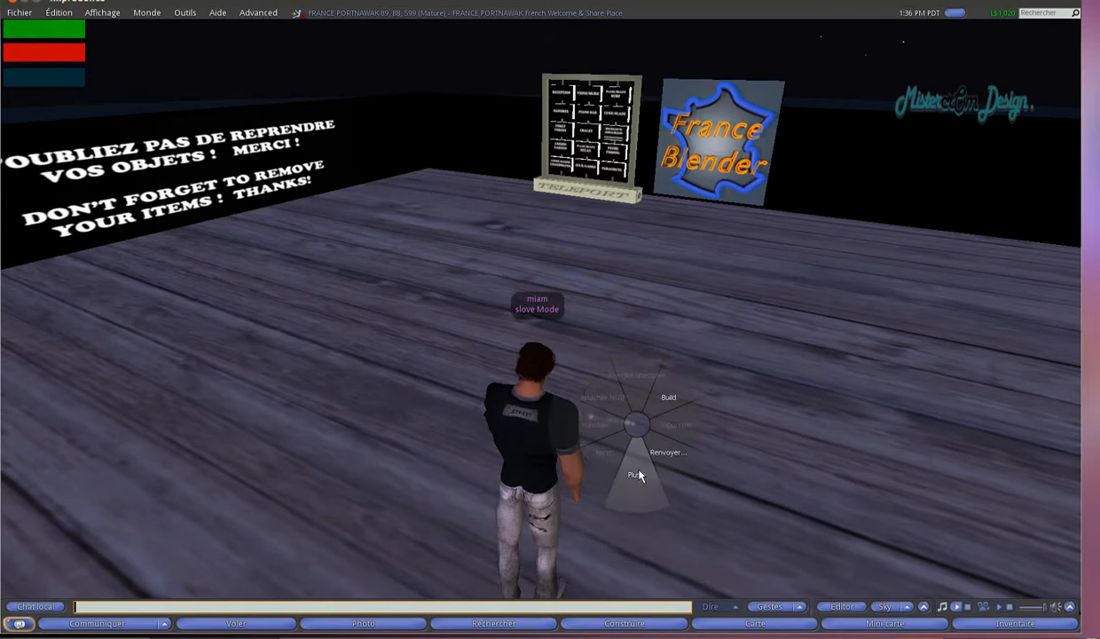
click(668, 397)
click(621, 419)
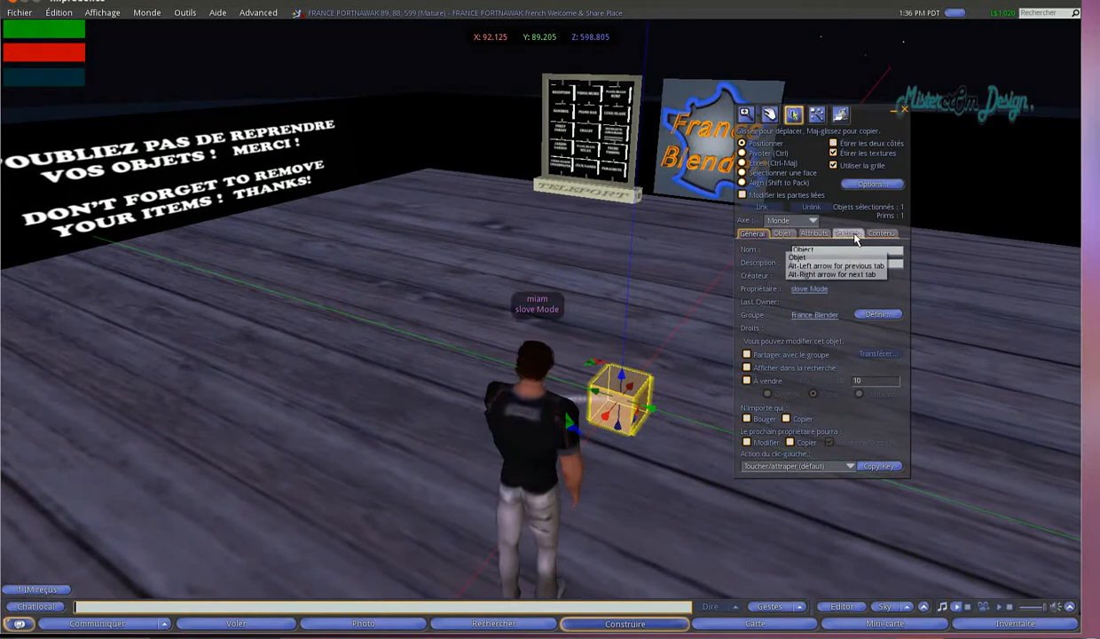
Change the new box's construction type to Sculptie and its stitching type to Cylindre.
click(787, 234)
click(823, 269)
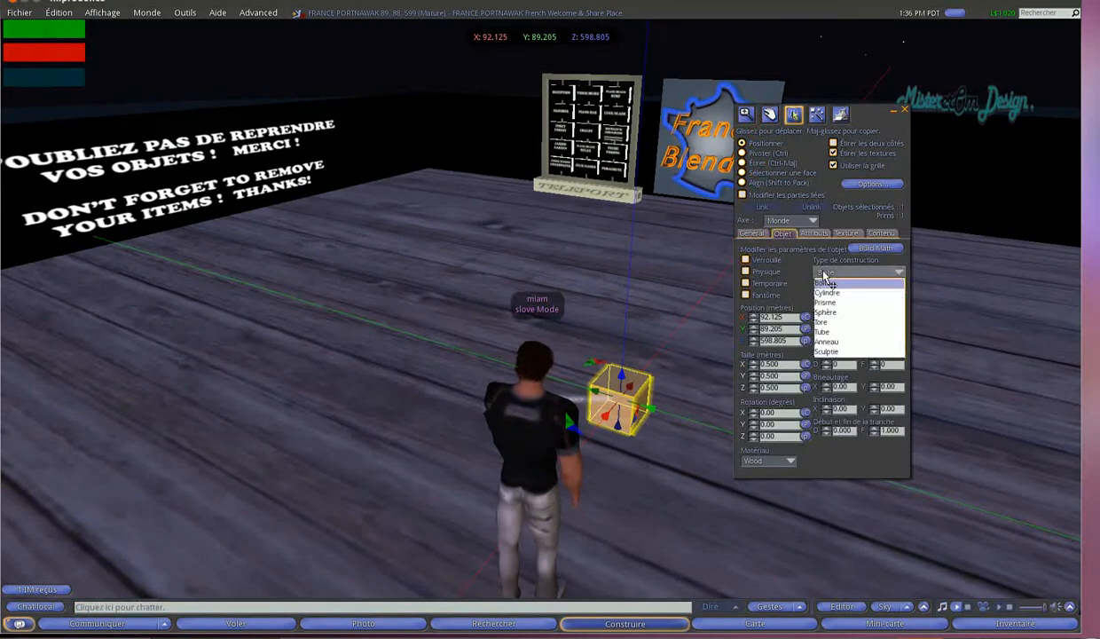
click(837, 353)
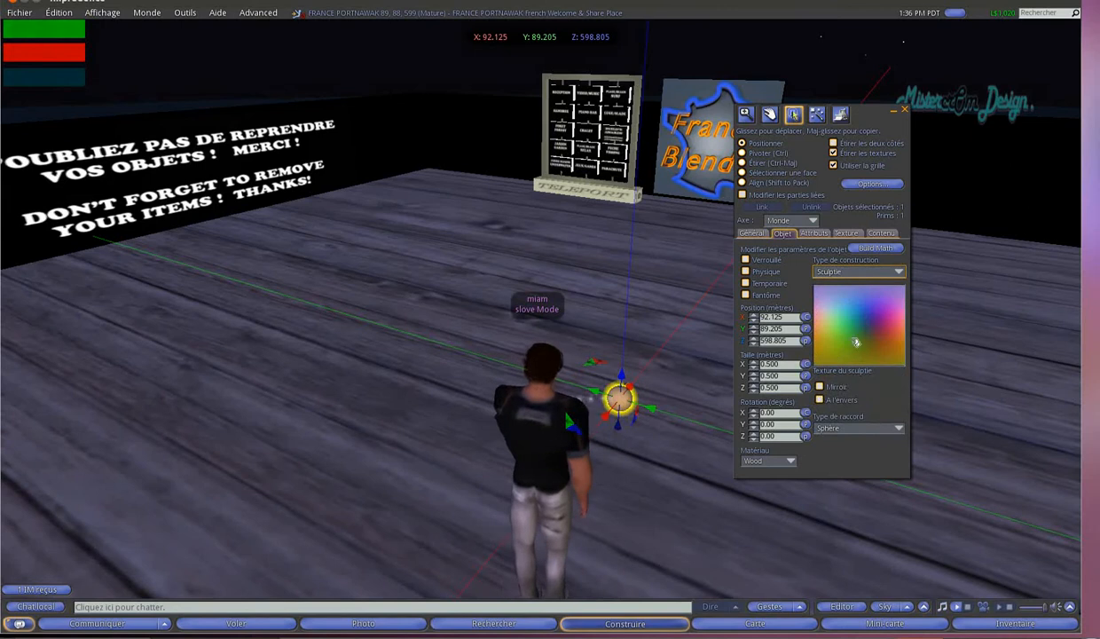
click(834, 429)
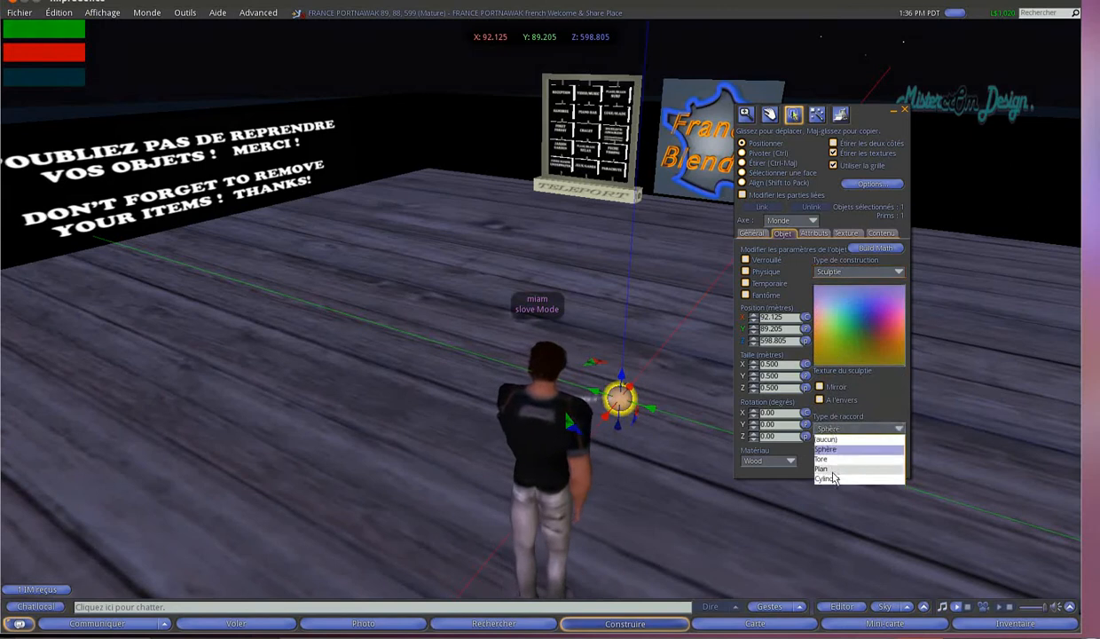
click(829, 469)
click(832, 430)
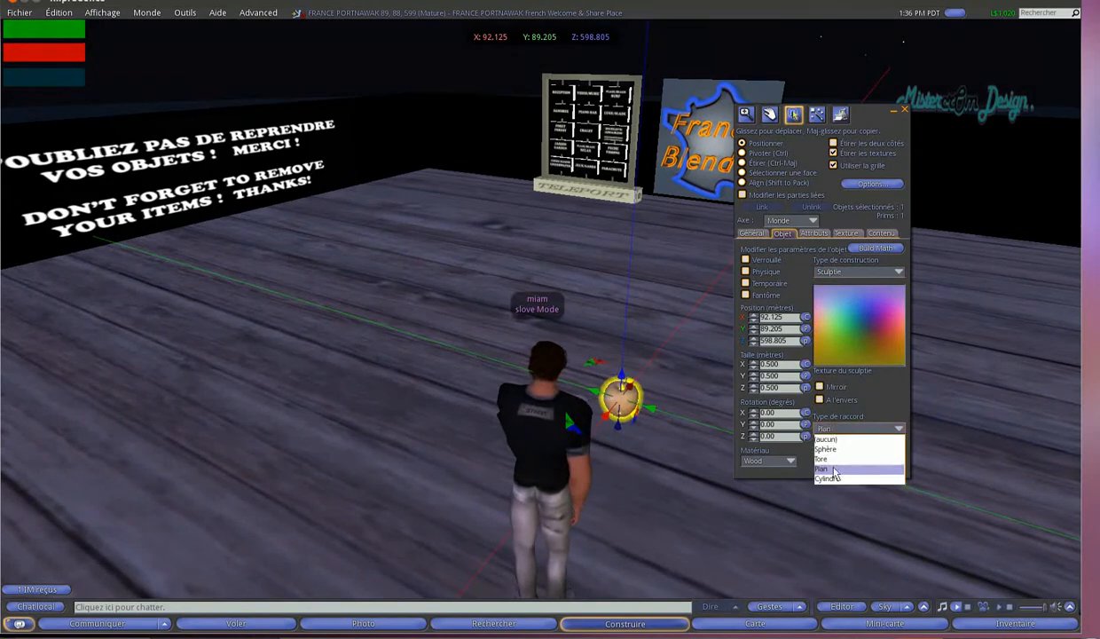
click(835, 477)
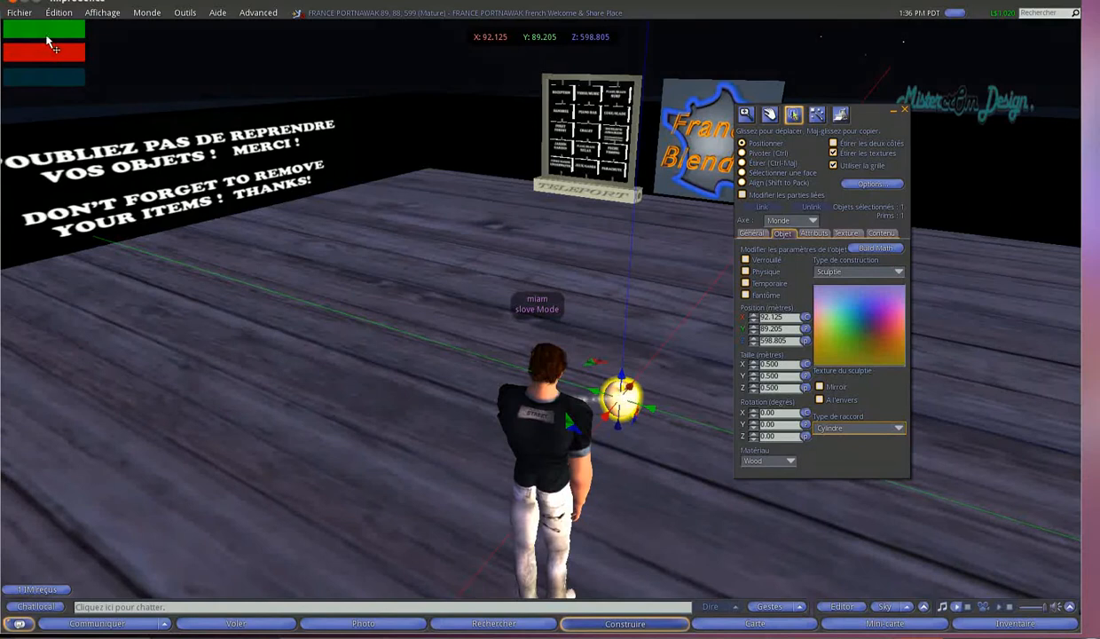
Upload map*4.tga from travail/texturage multisculptes as a free temporary image, assign it as the object's sculpt texture, and keep it.
click(19, 13)
mouse_move(23, 31)
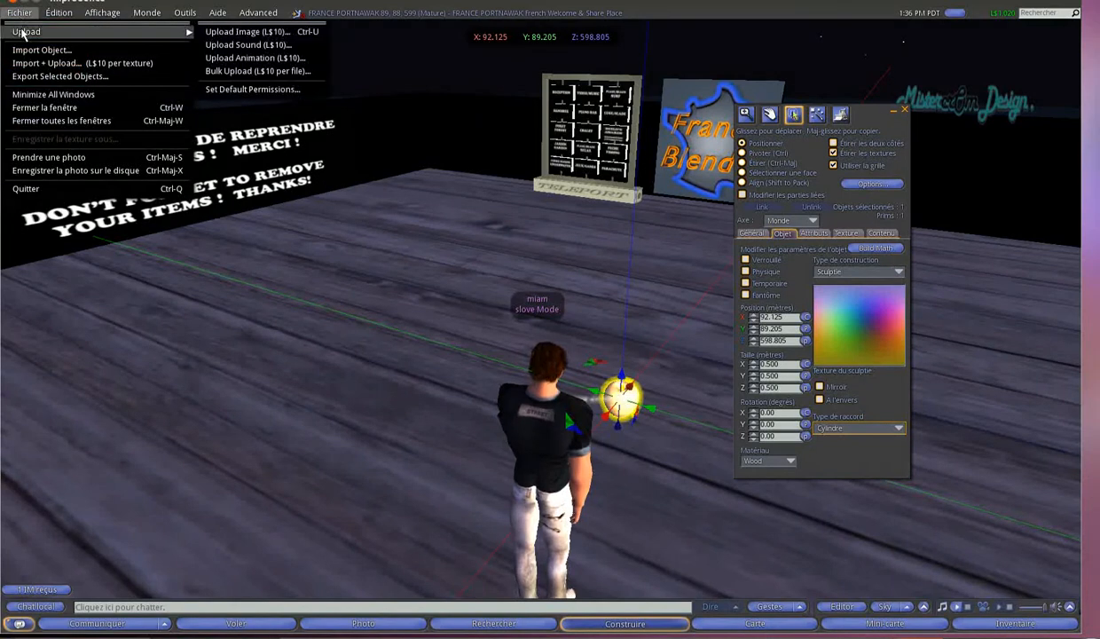
click(247, 31)
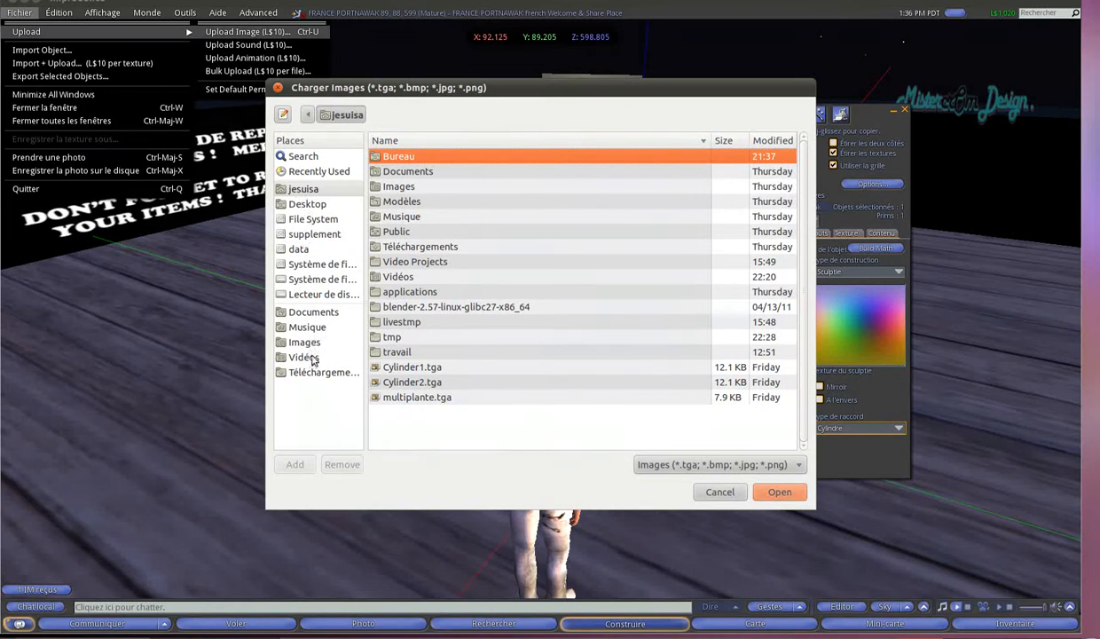
double_click(395, 352)
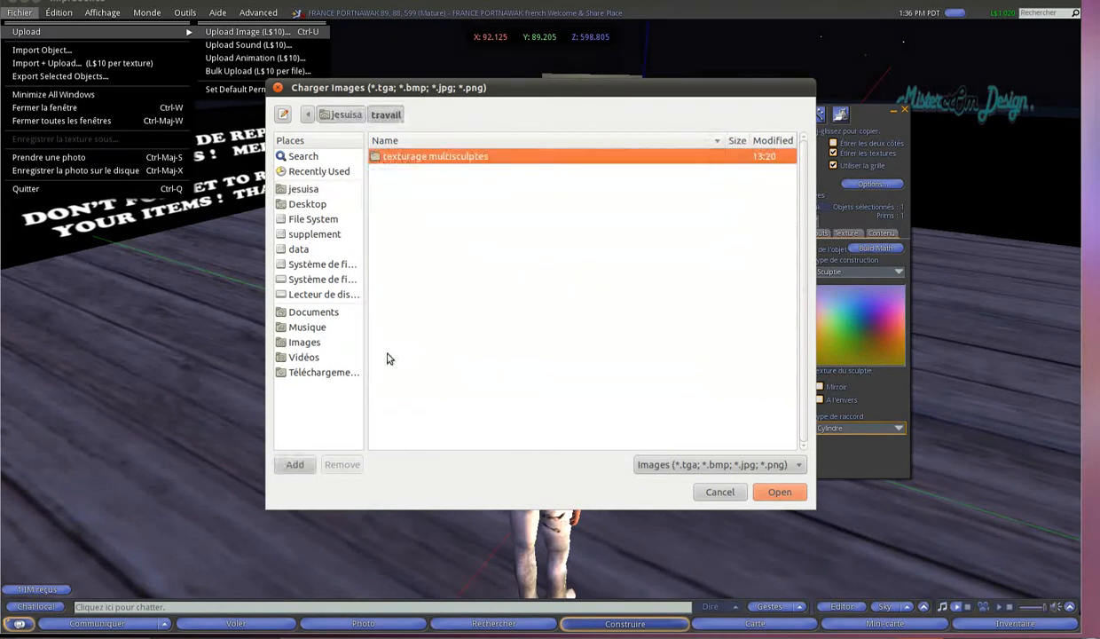
double_click(408, 158)
double_click(406, 158)
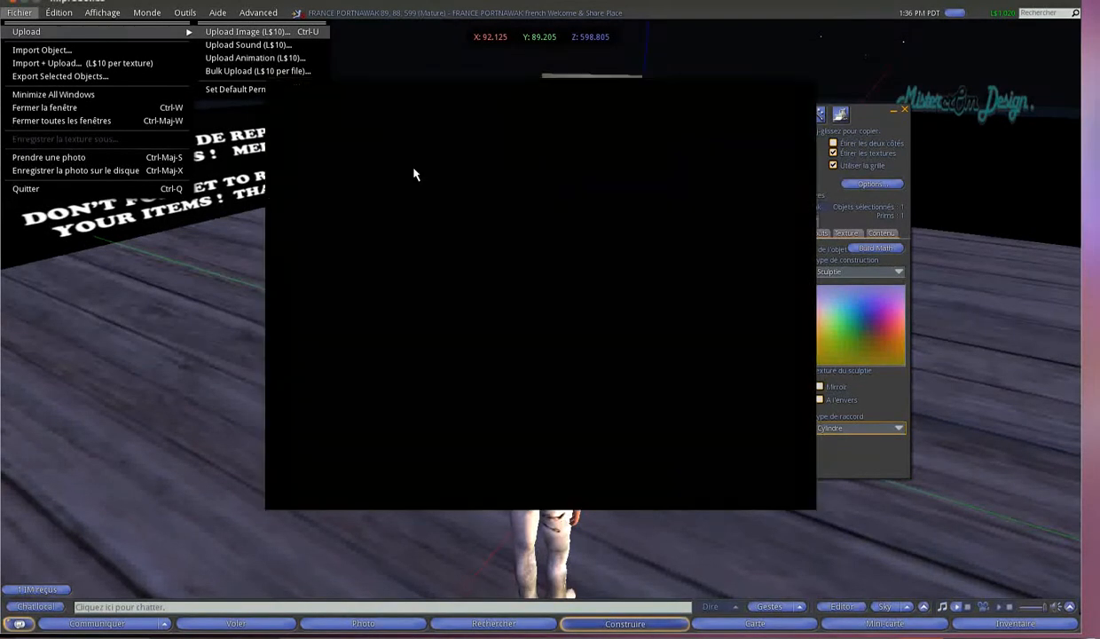
click(502, 445)
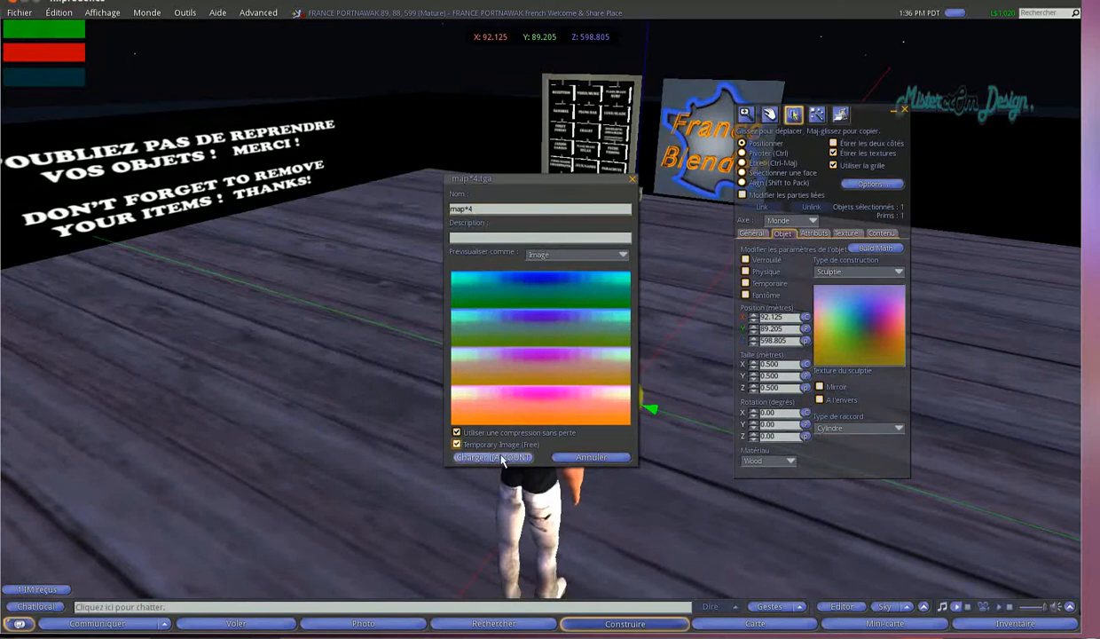
click(493, 457)
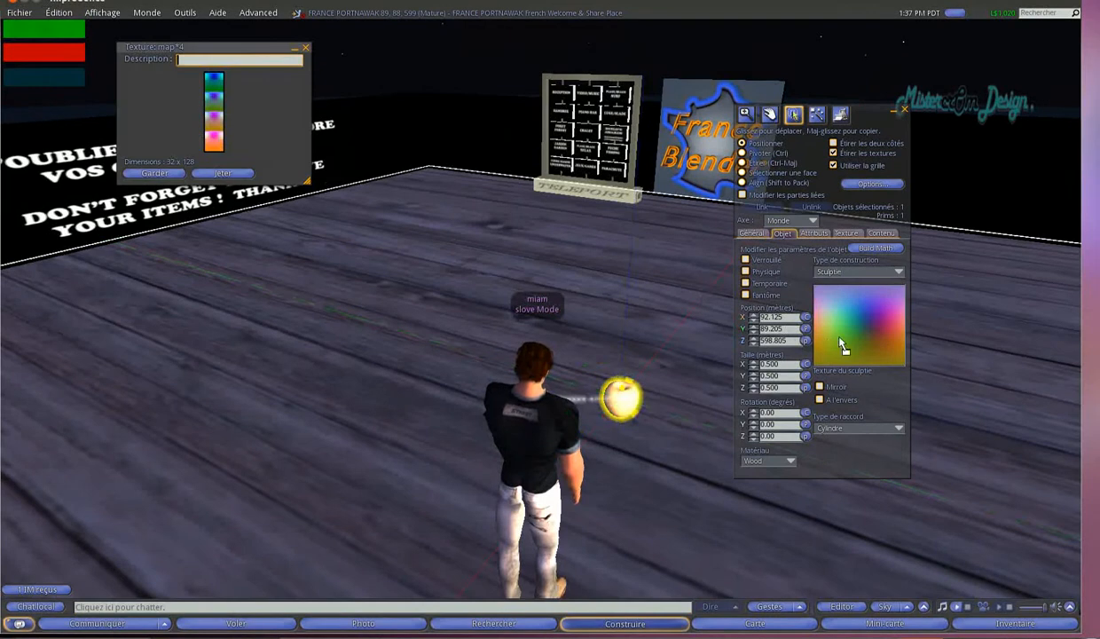
drag(840, 338, 837, 336)
click(154, 173)
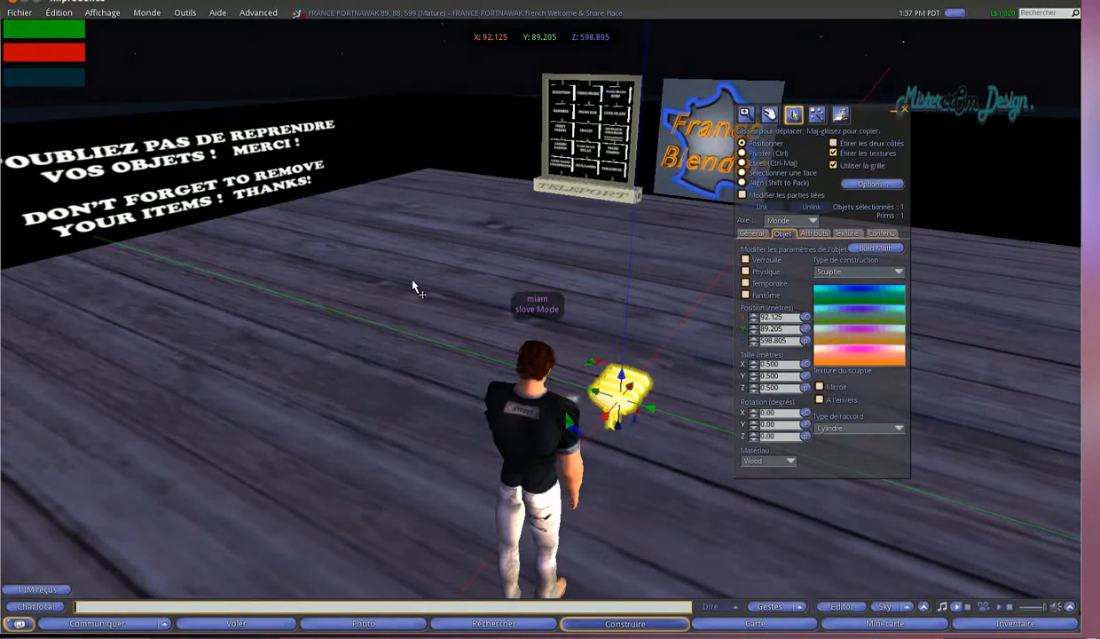
Scale the sculptie up uniformly to about 2.493 m and move it along the Y axis to about 90.753.
mouse_move(621, 419)
mouse_down()
mouse_move(632, 300)
mouse_move(710, 457)
mouse_up()
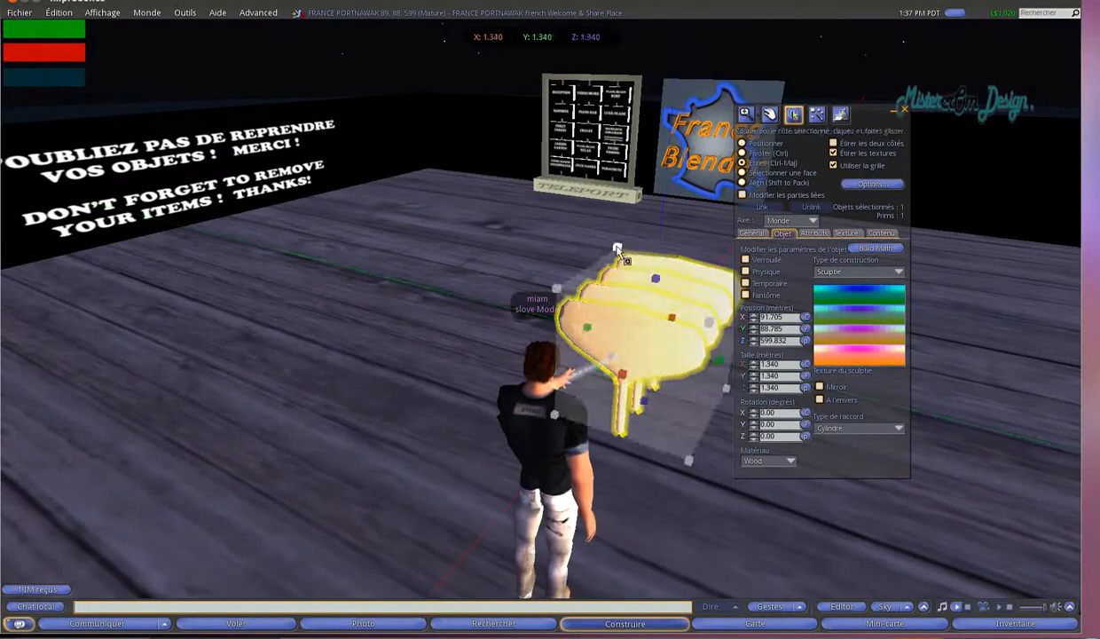
mouse_move(607, 249)
ctrl+shift+mouse_down()
mouse_move(575, 124)
mouse_move(559, 119)
ctrl+shift+mouse_up()
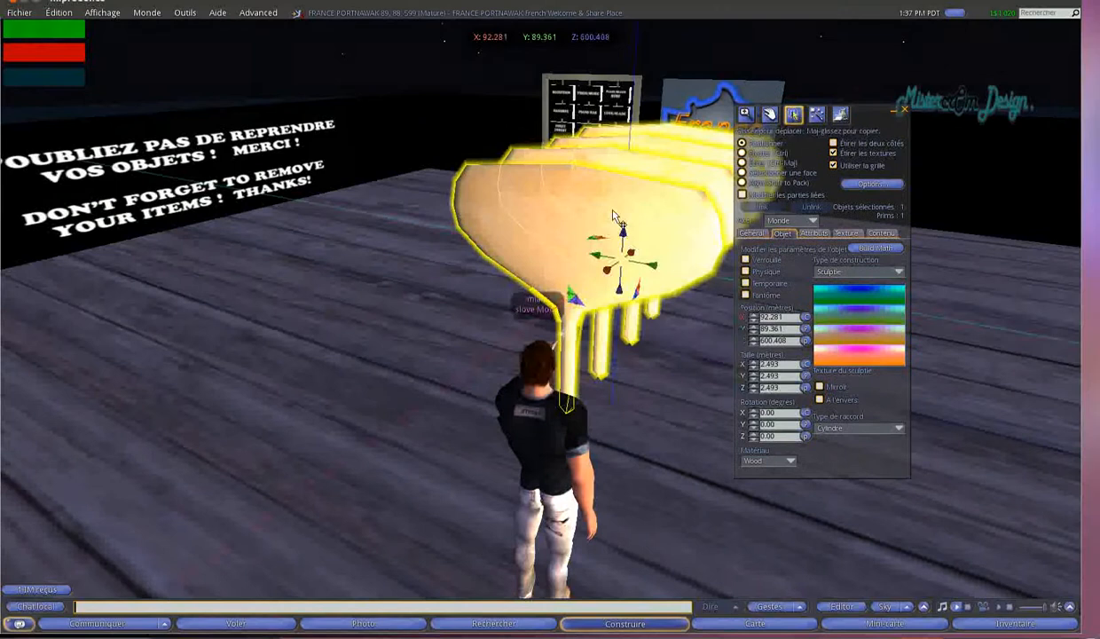
drag(635, 271, 513, 251)
Upload texture multiple video.tga as a free temporary image.
click(19, 12)
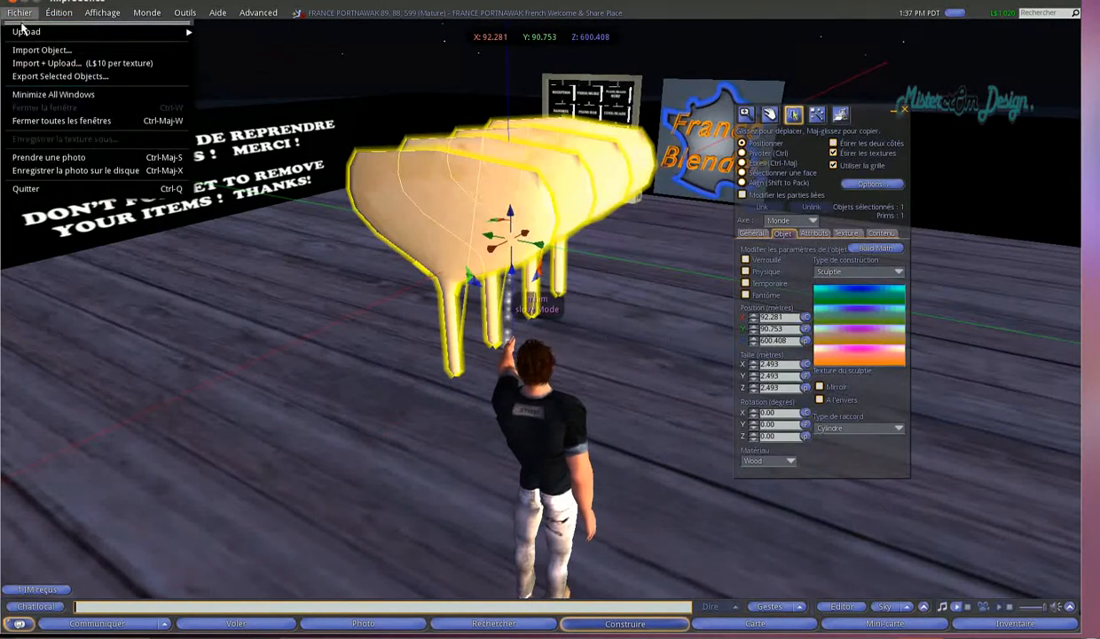
mouse_move(54, 32)
click(222, 33)
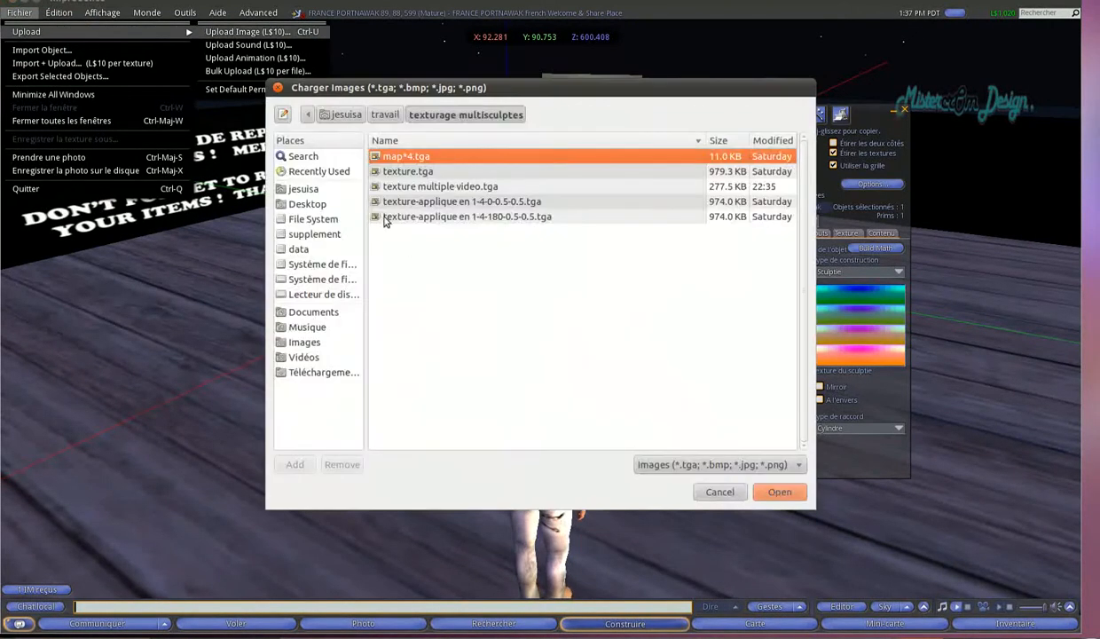
click(411, 190)
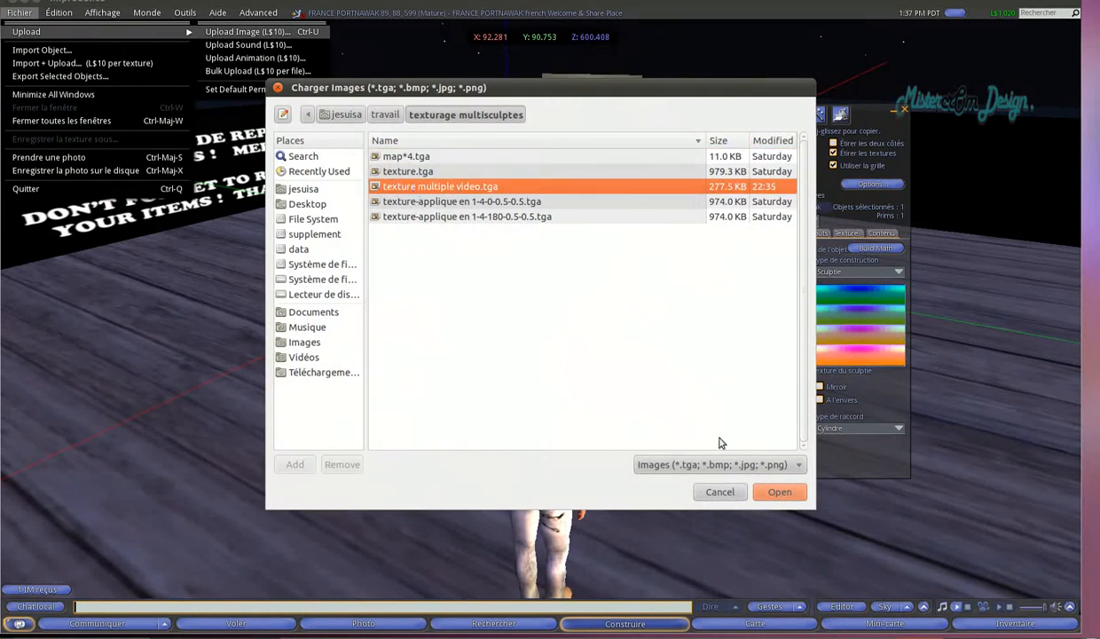
click(770, 493)
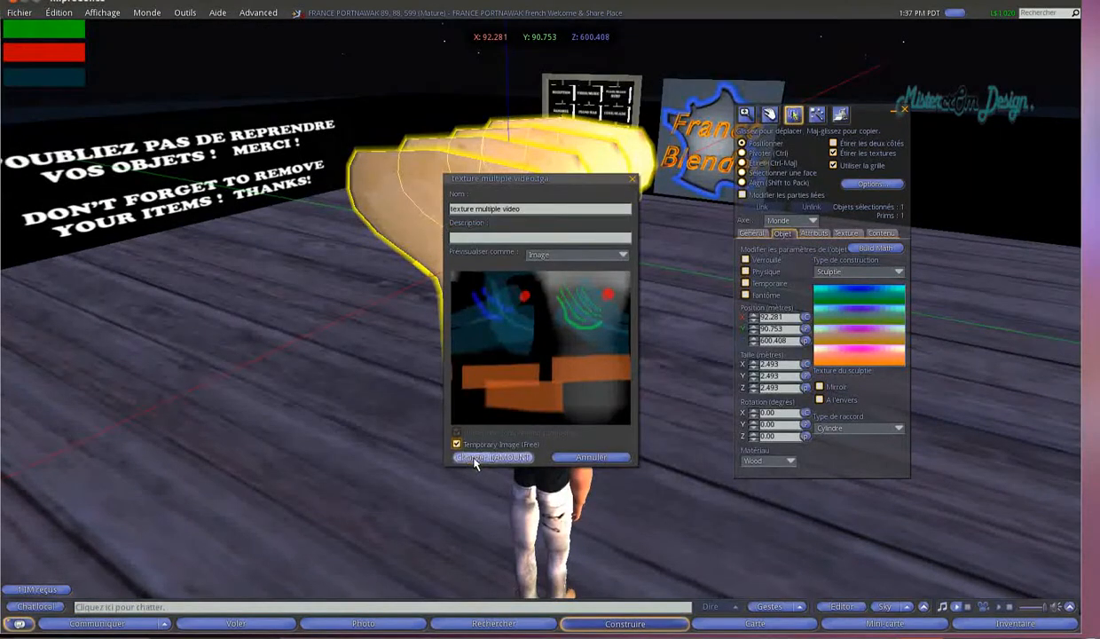
click(473, 458)
Apply the uploaded texture multiple video image as the sculptie's surface texture and keep the image.
click(845, 234)
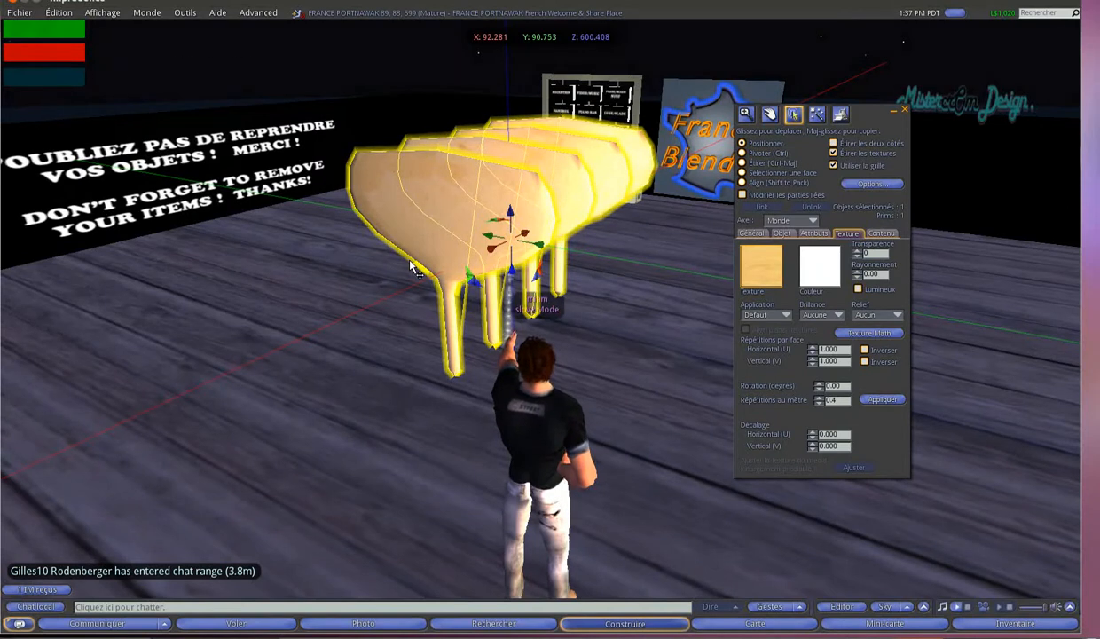
drag(253, 192, 842, 296)
drag(763, 276, 762, 277)
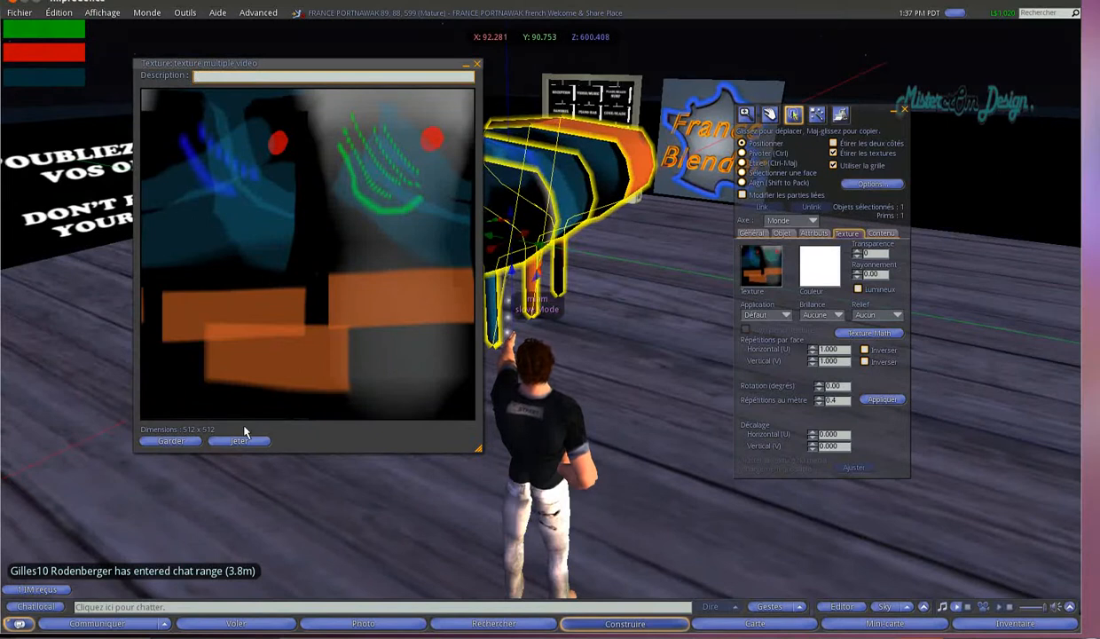
click(182, 439)
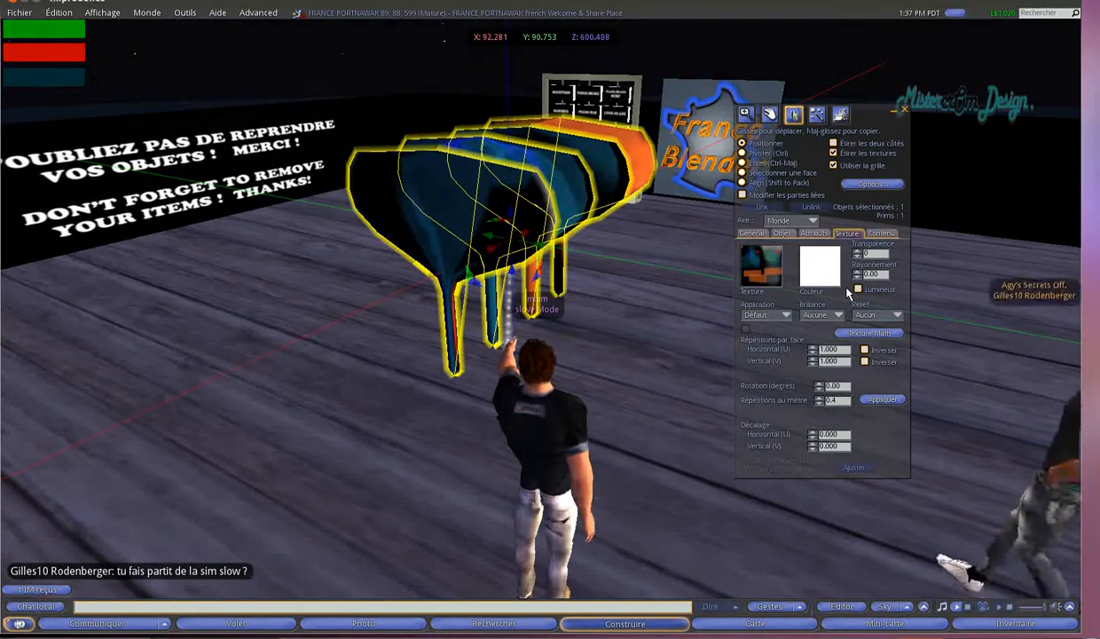
Send the message "un instant svp" in local chat.
click(562, 607)
text(un)
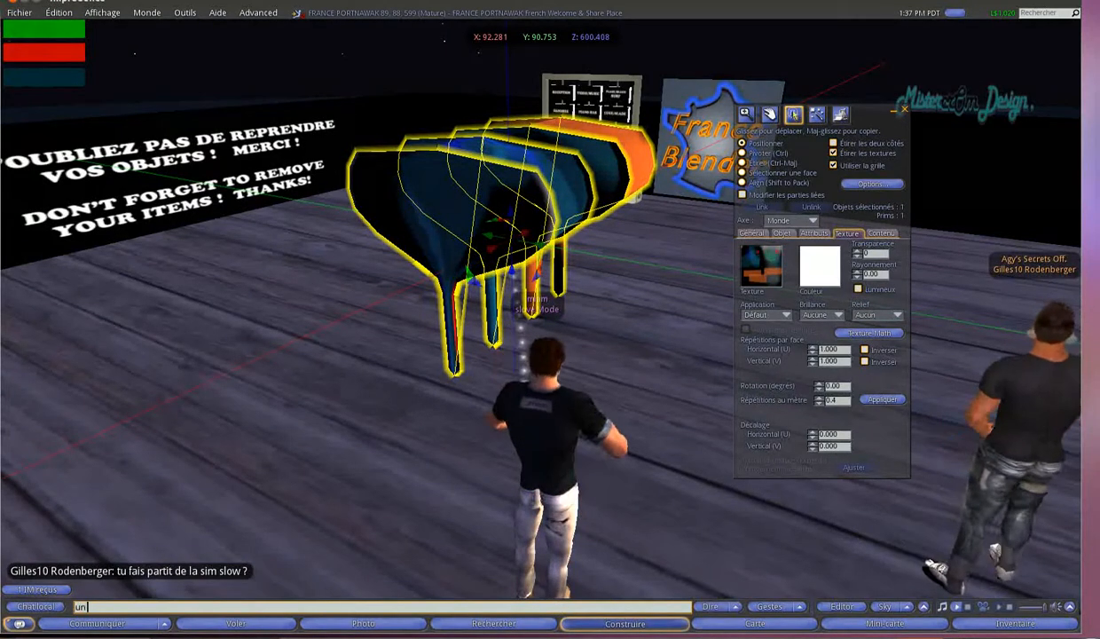
text( instant)
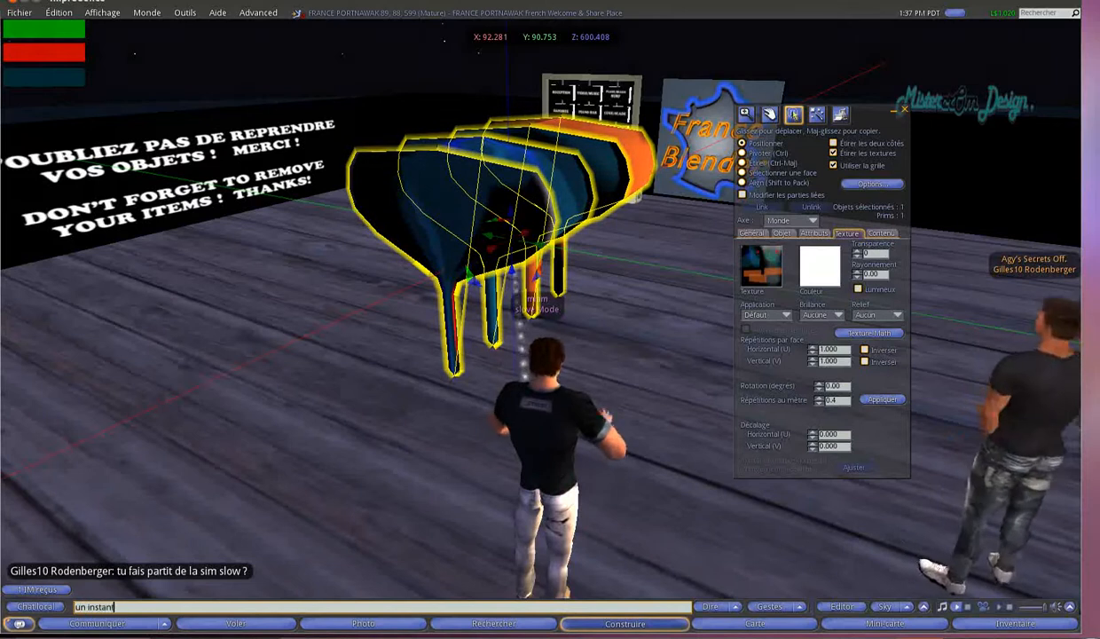
text( svp)
key(Return)
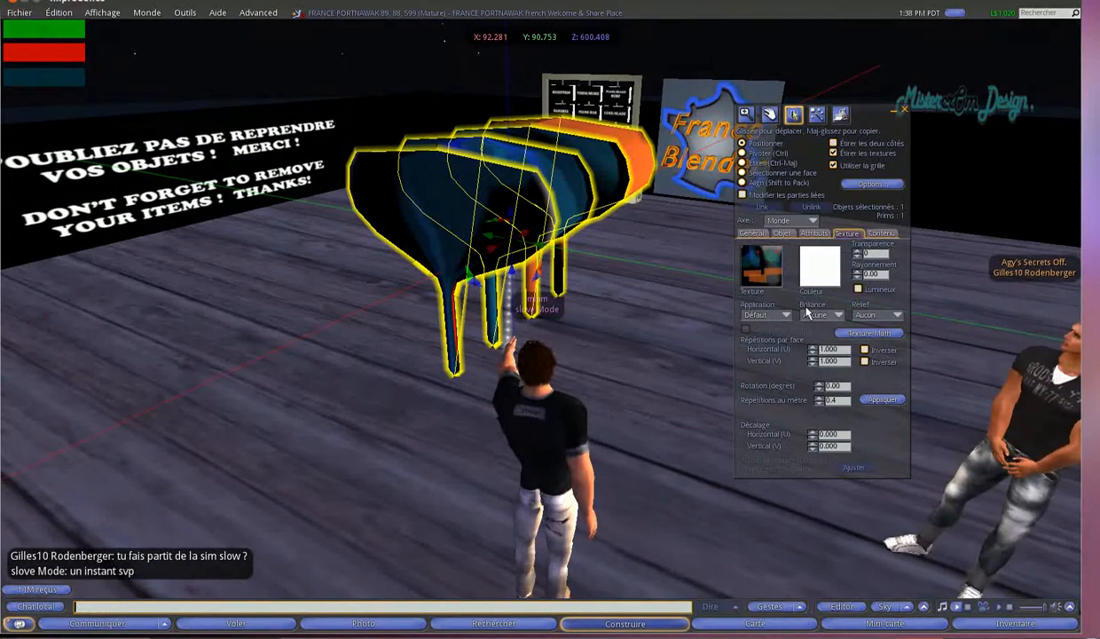
Reselect the four-part sculptie and set its texture's vertical repeats per face to 4, leaving the horizontal repeats at 1.
click(618, 346)
ctrl+alt+drag(508, 223, 544, 348)
alt+drag(656, 310, 541, 349)
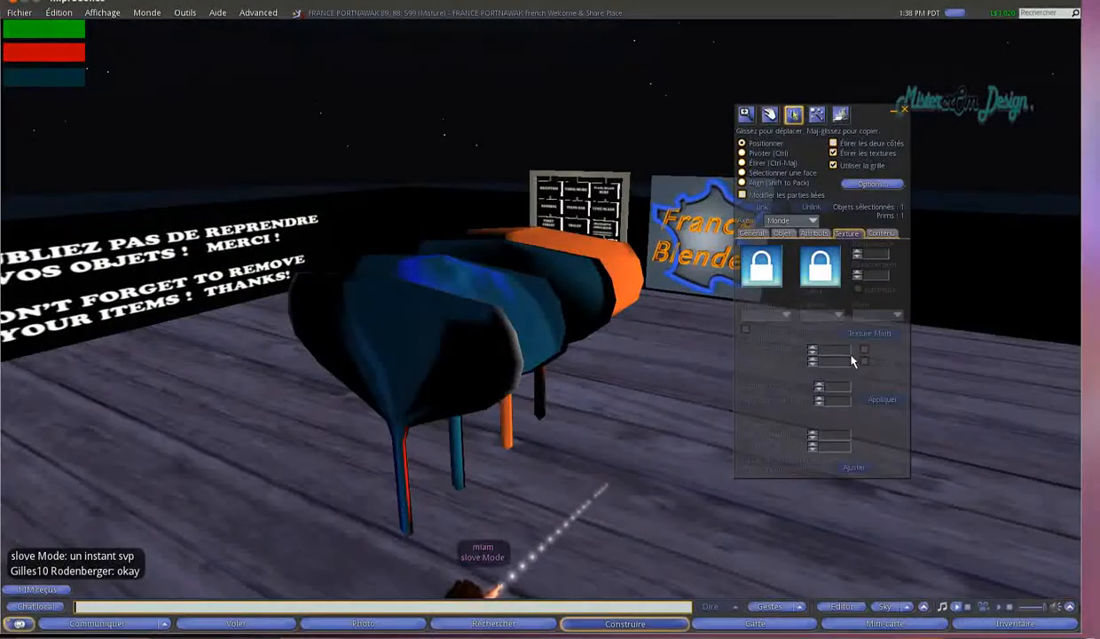
right_click(471, 333)
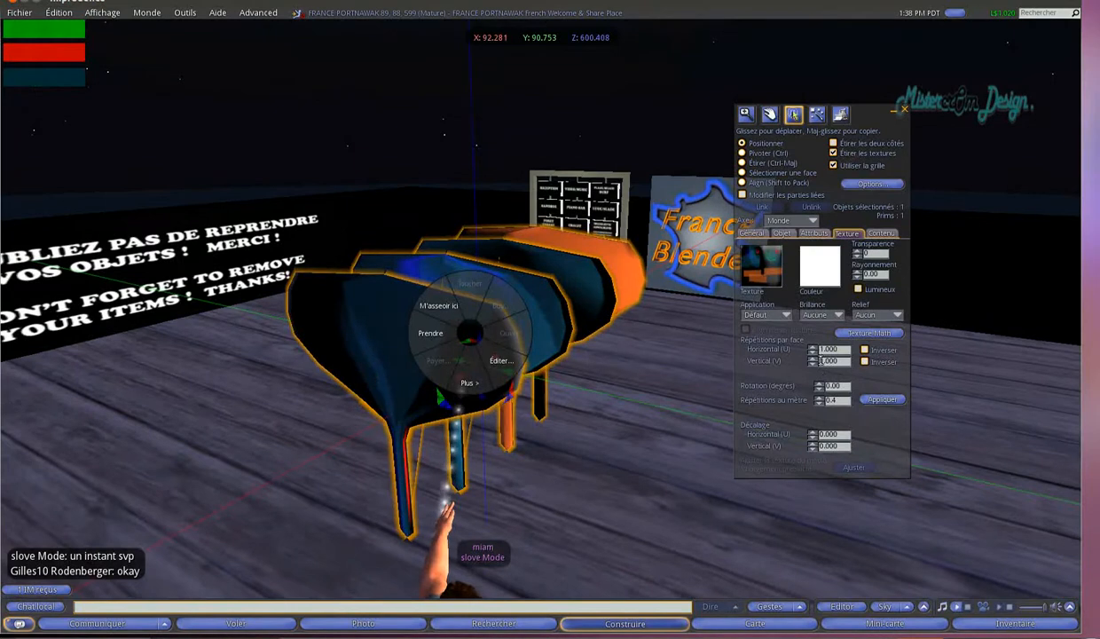
click(820, 361)
text(4)
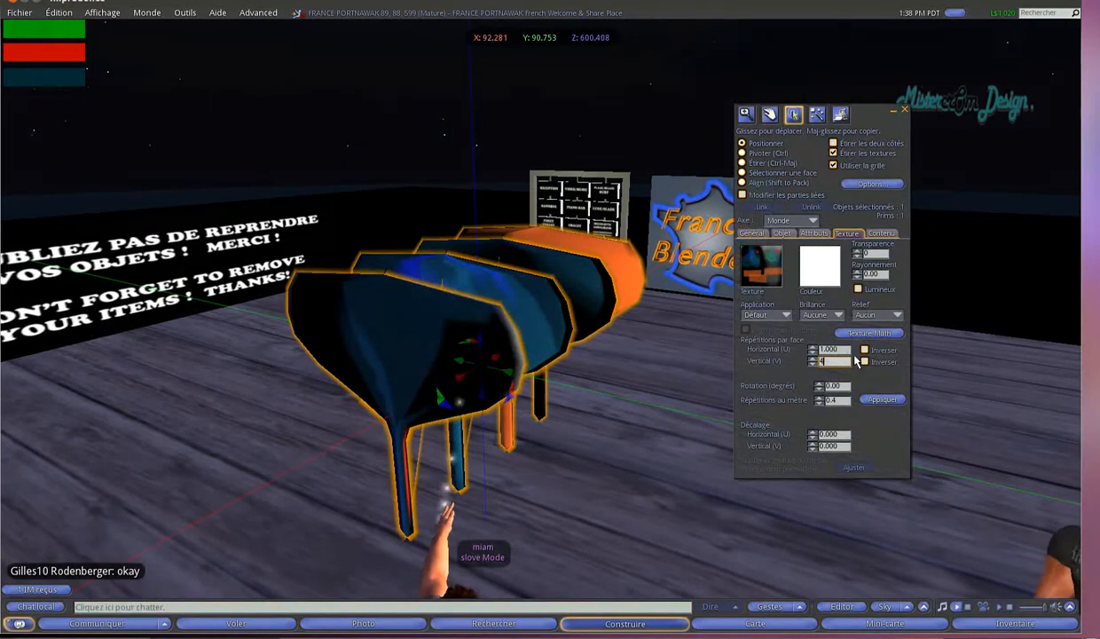
click(840, 349)
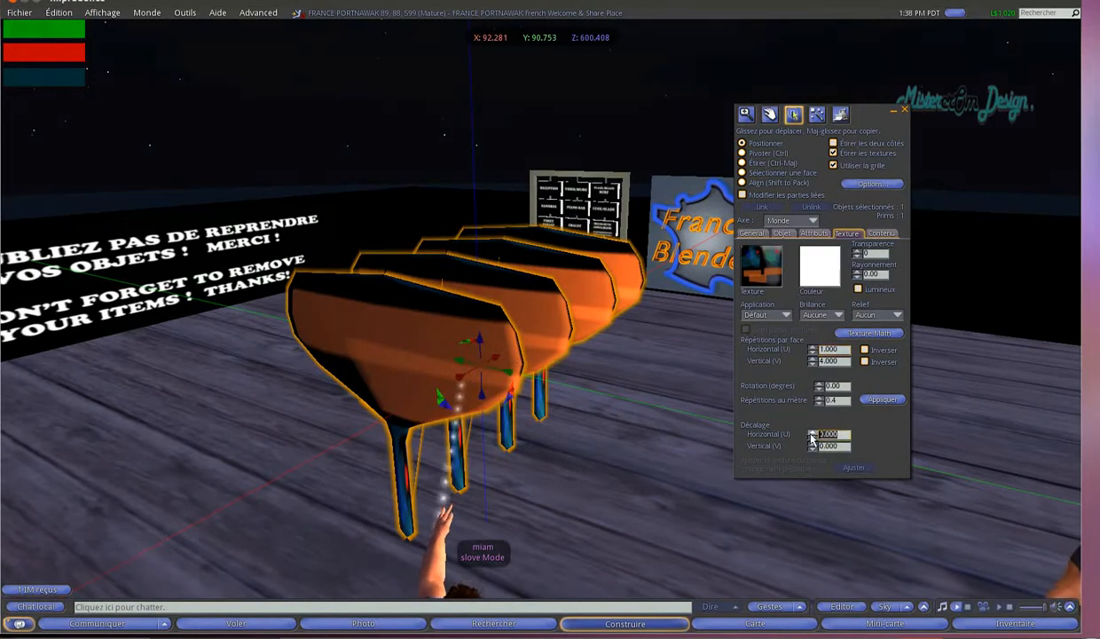
Offset the sculptie's texture by 0.5 horizontally and 0.5 vertically.
text(.5)
key(Return)
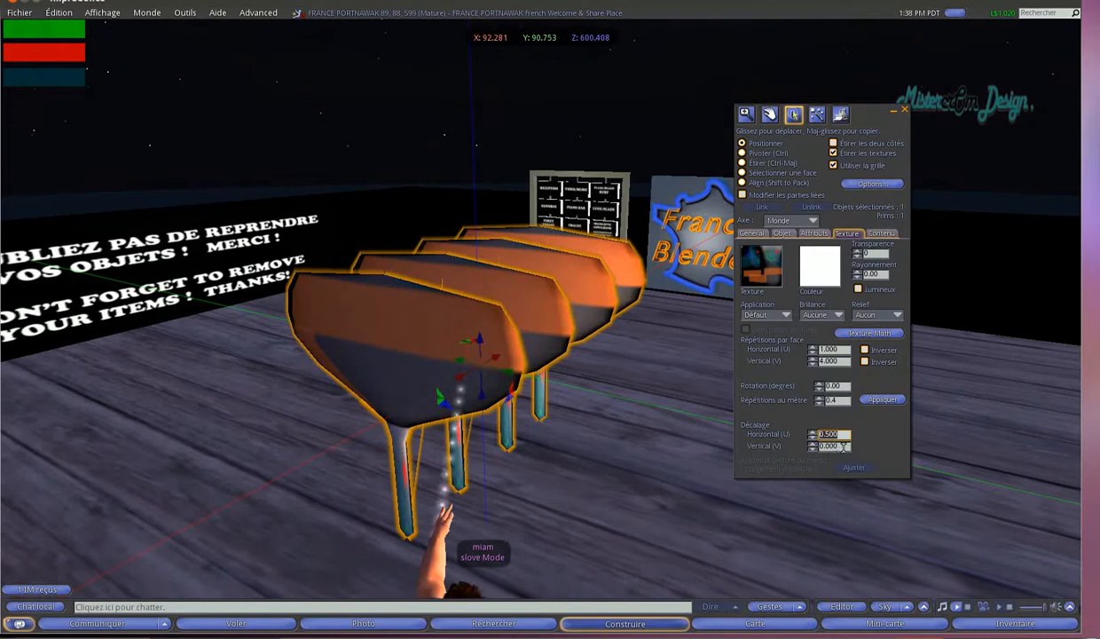
click(829, 446)
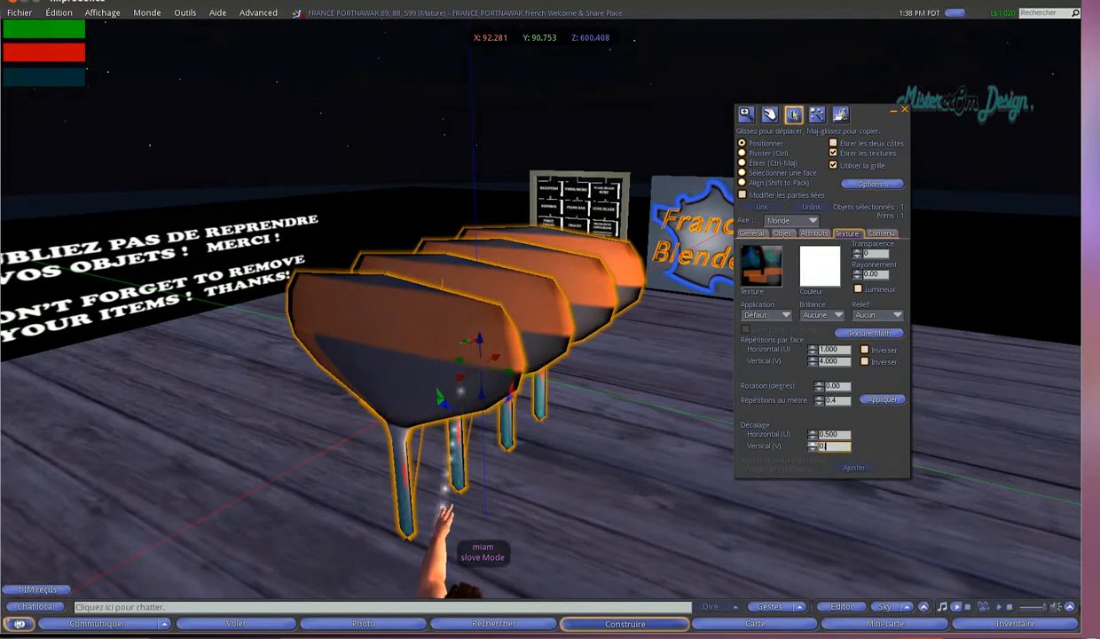
key(Return)
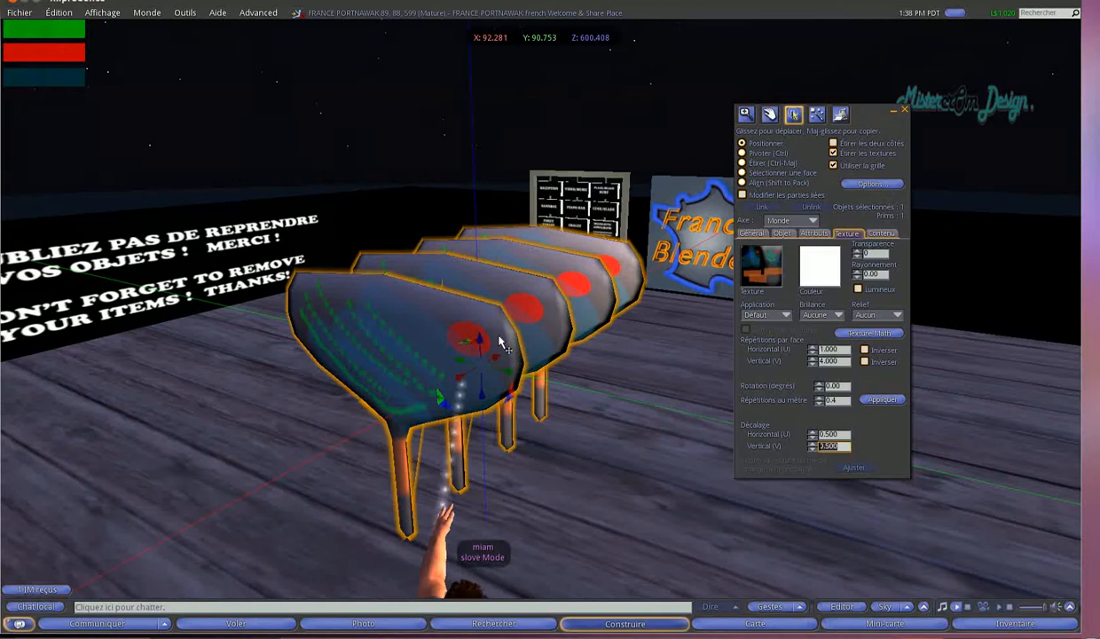
Examine the texture placement on all four parts of the sculptie from several angles and distances, and close the object editor.
ctrl+alt+drag(499, 342, 665, 317)
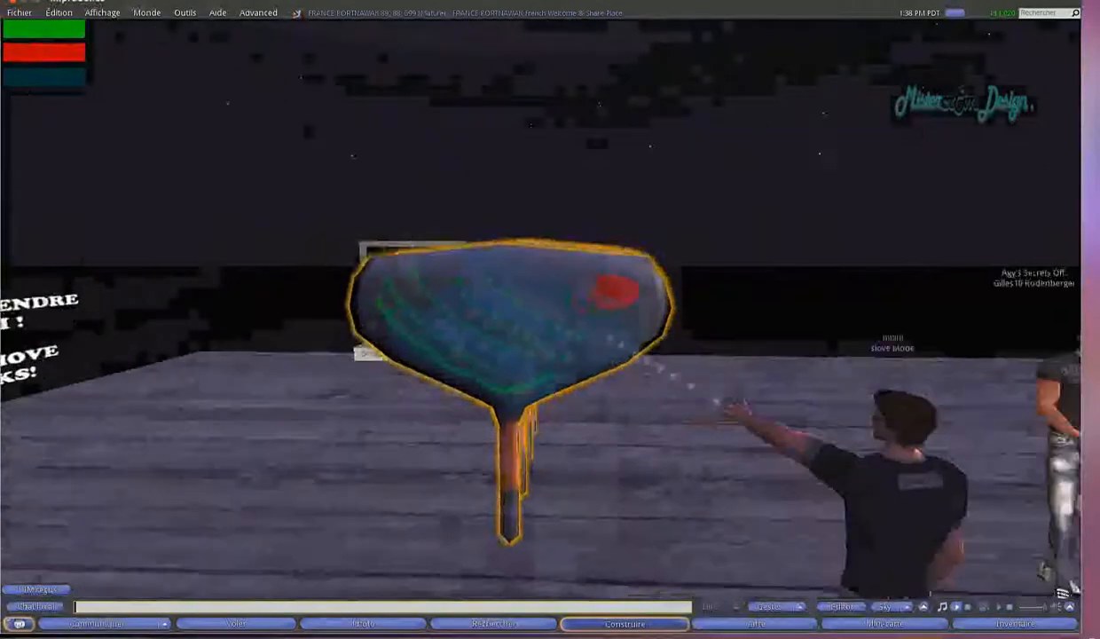
scroll(540, 332, up, 3)
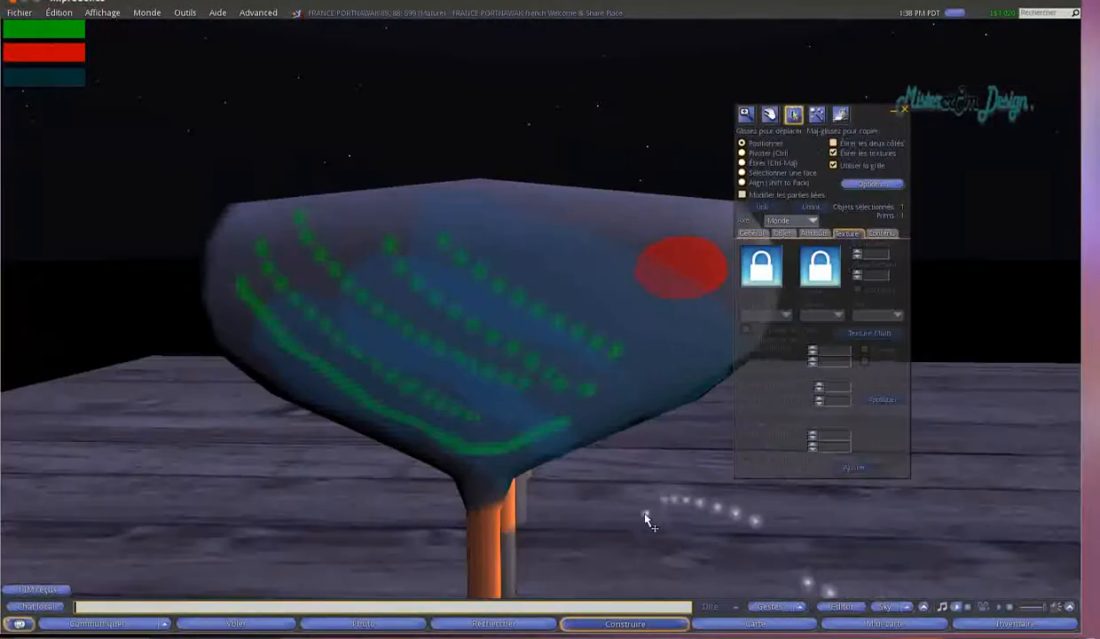
alt+drag(645, 521, 168, 333)
scroll(545, 329, down, 5)
scroll(581, 342, up, 5)
scroll(541, 333, down, 5)
scroll(543, 355, down, 3)
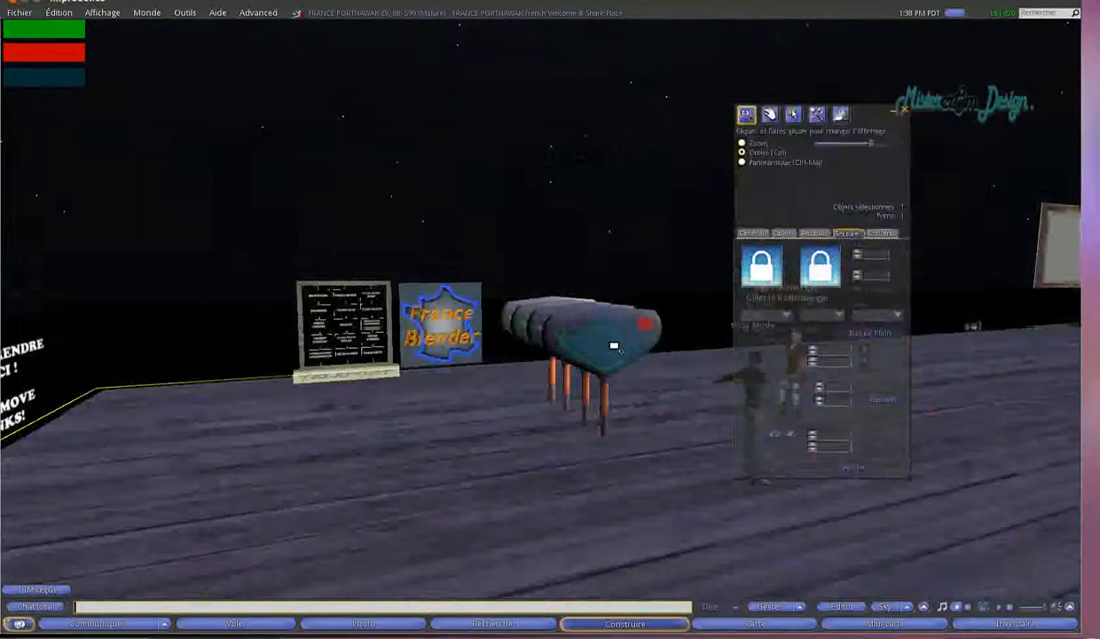
alt+drag(620, 330, 413, 368)
scroll(507, 326, up, 3)
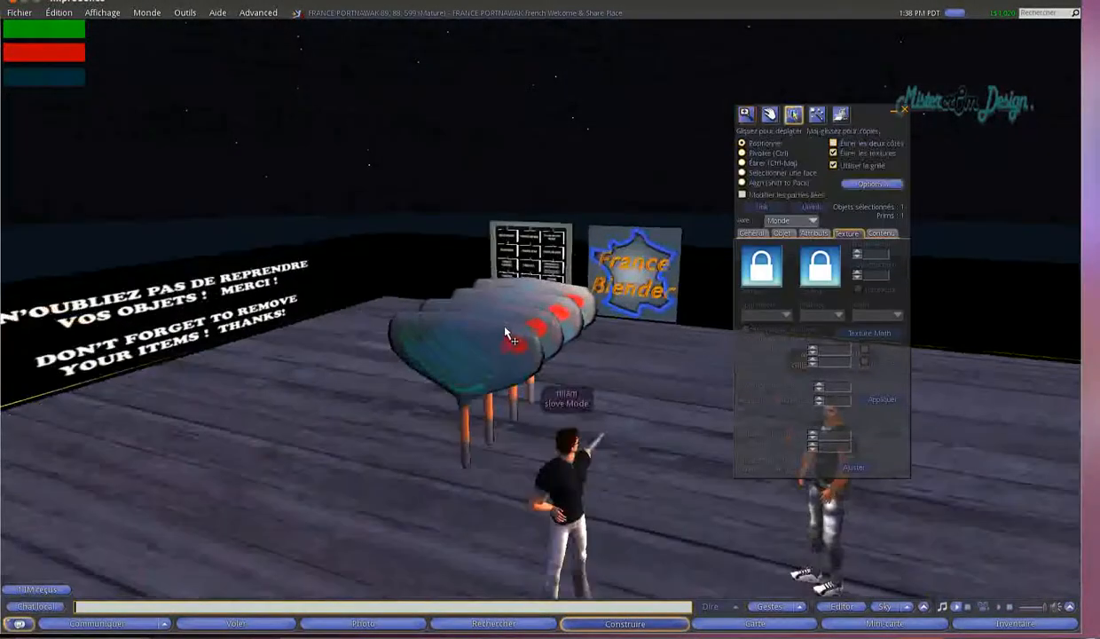
scroll(503, 337, down, 3)
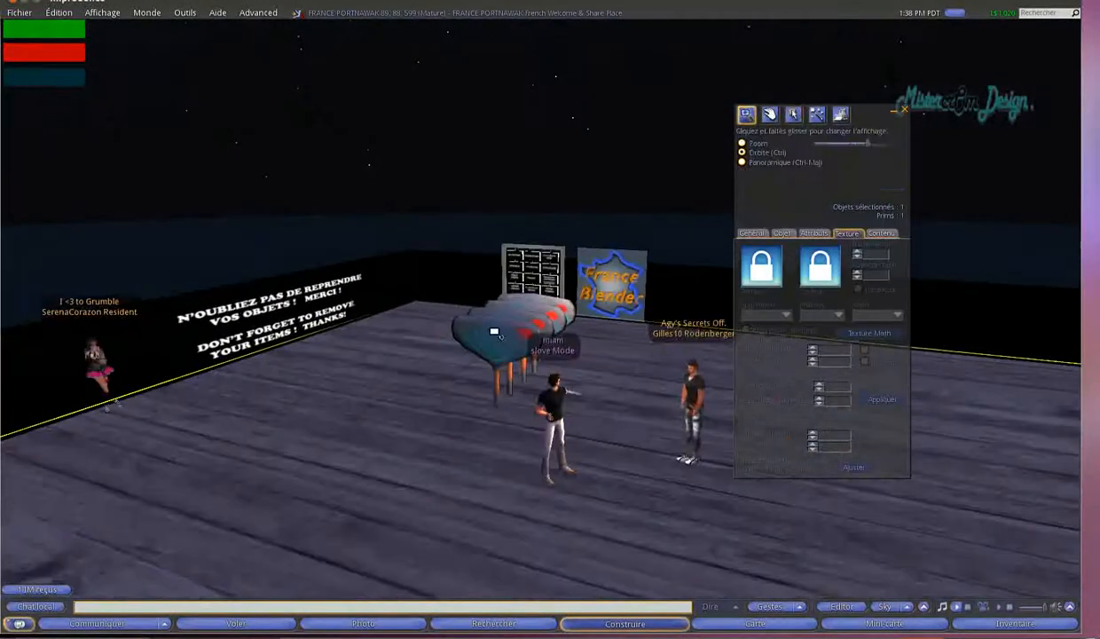
ctrl+alt+drag(495, 331, 527, 313)
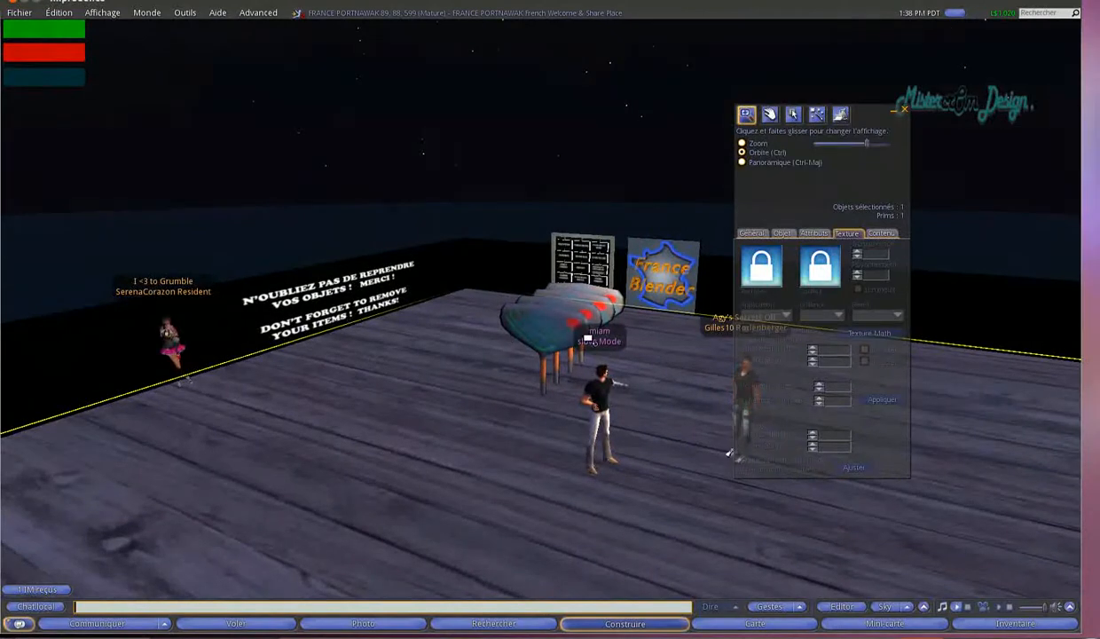
scroll(602, 334, up, 2)
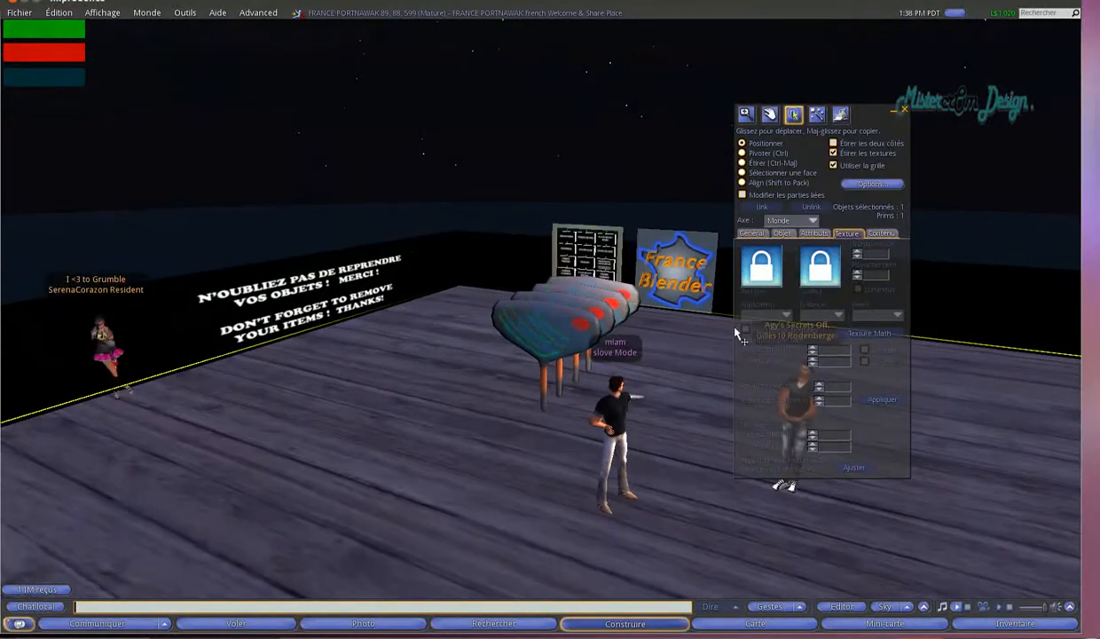
click(905, 111)
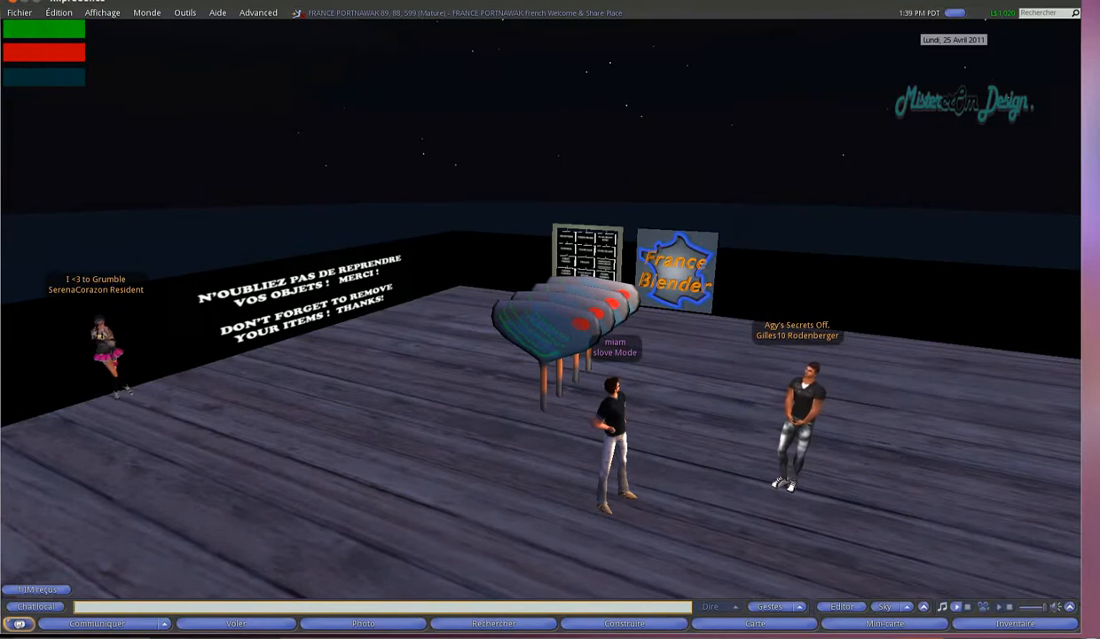
right_click(885, 1)
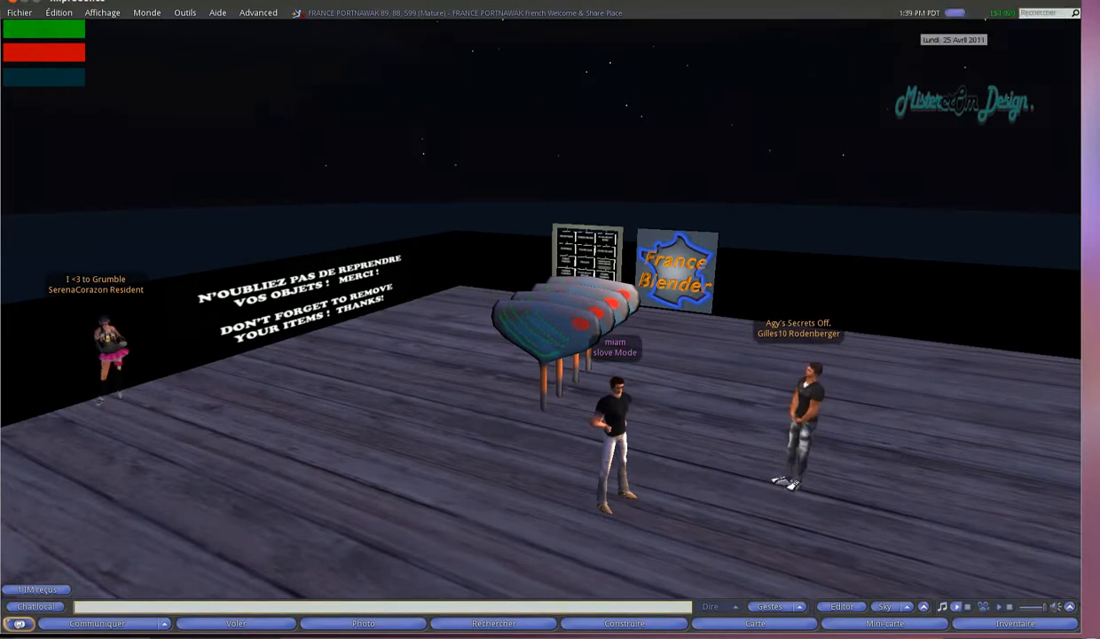